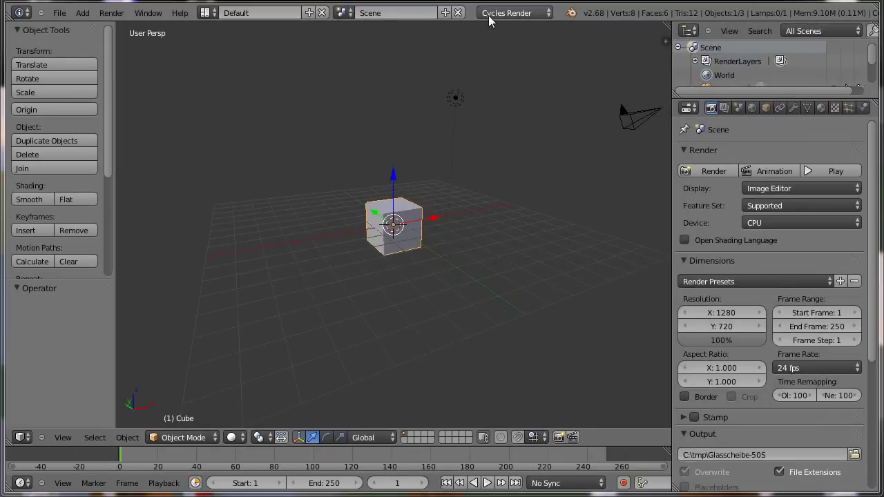
# Step: Delete the default lamp and then the default cube, keeping only the camera
pyautogui.rightClick(455, 98)
pyautogui.press('x')
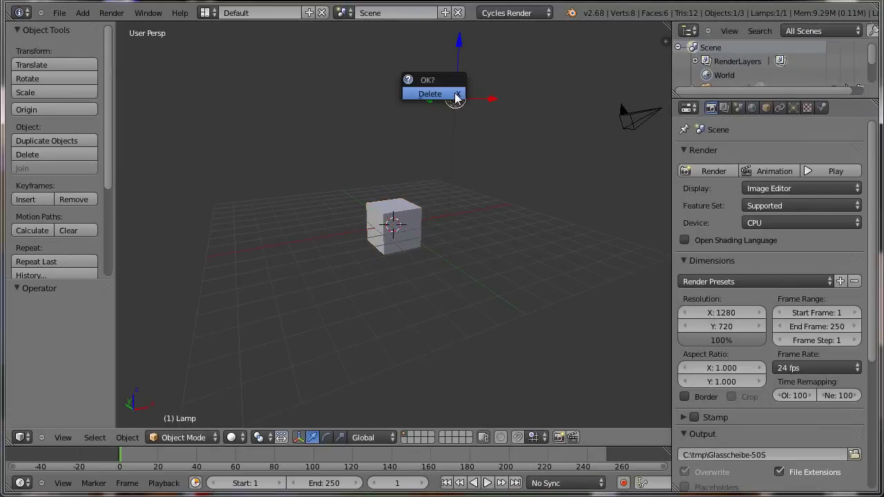
pyautogui.click(453, 96)
pyautogui.rightClick(393, 235)
pyautogui.press('x')
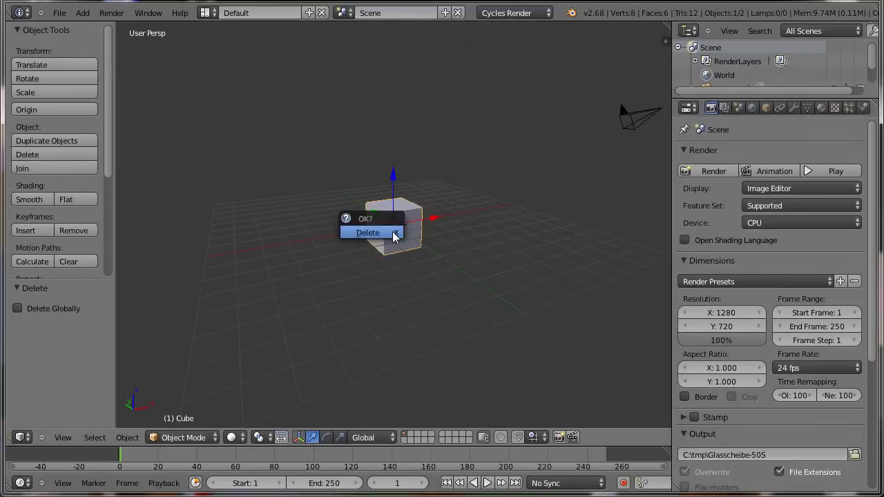
pyautogui.click(393, 233)
# Step: Add a mesh plane and scale it up 3×
pyautogui.click(82, 13)
pyautogui.moveTo(96, 27)
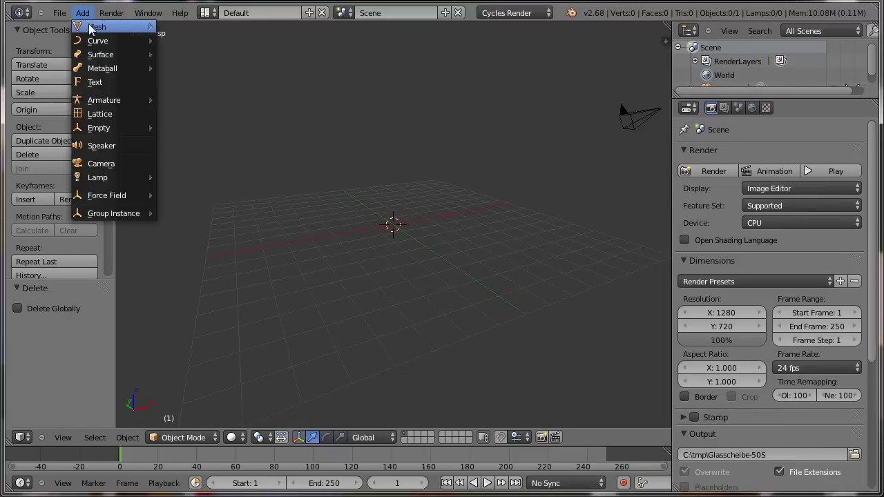
pyautogui.click(180, 27)
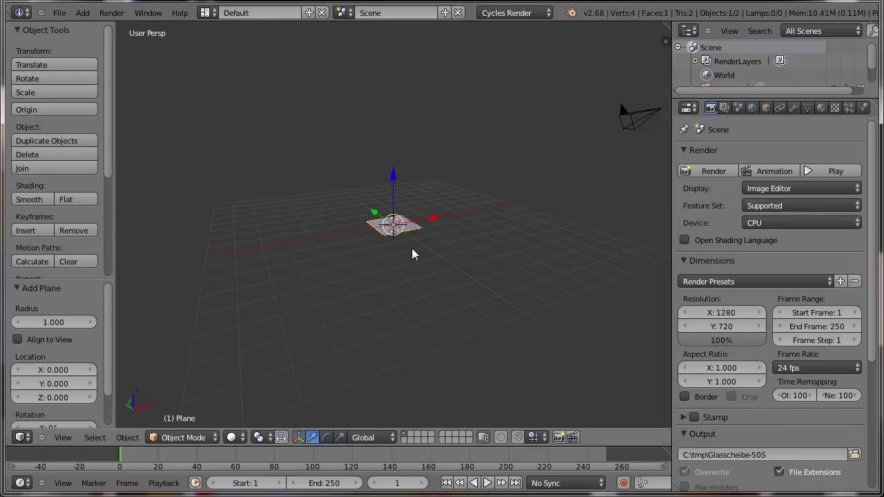
pyautogui.press('s')
pyautogui.press('3')
pyautogui.press('Return')
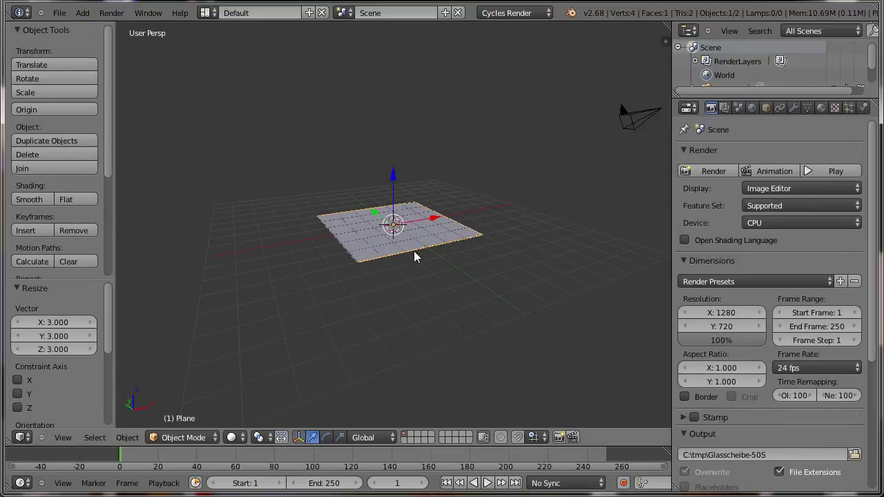
# Step: Extrude the plane's face about 0.147 downward into a thin slab
pyautogui.scroll(2, 449, 313)
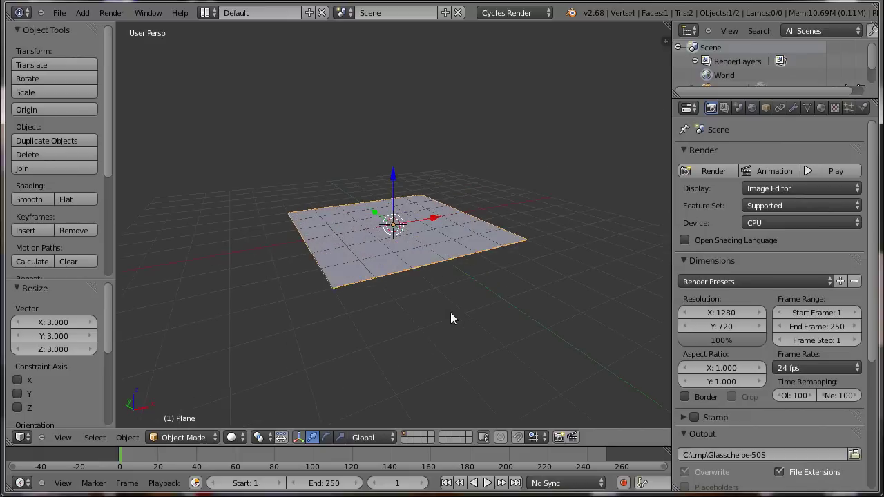
pyautogui.scroll(3, 450, 312)
pyautogui.press('Tab')
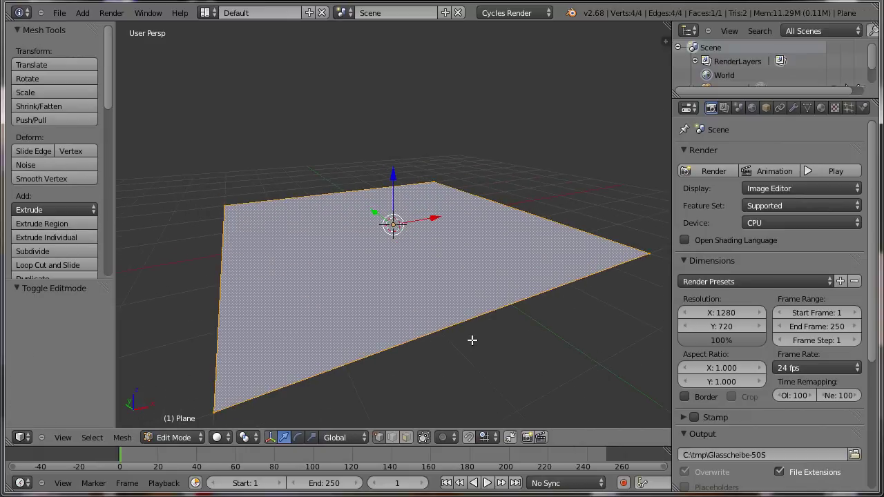
pyautogui.press('e')
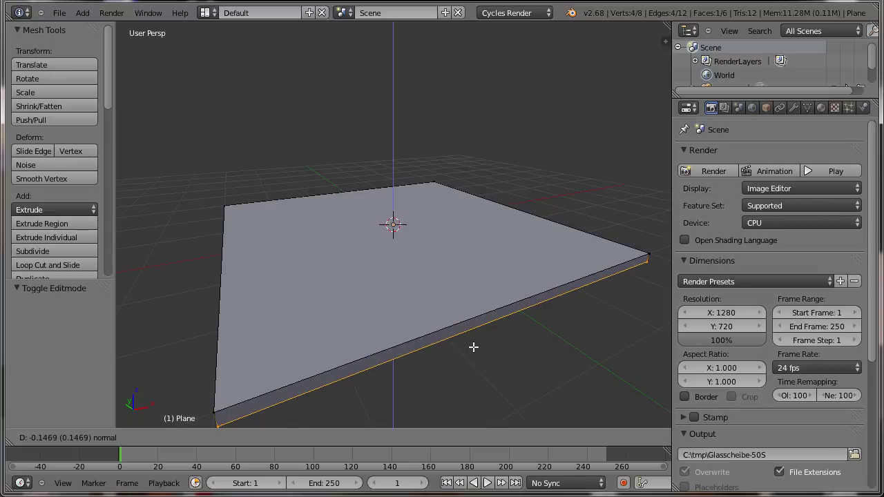
pyautogui.click(473, 347)
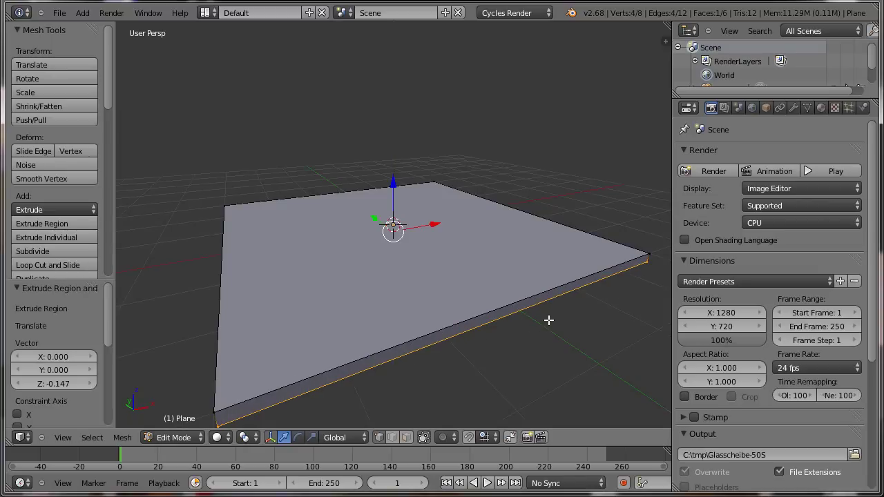
pyautogui.press('Tab')
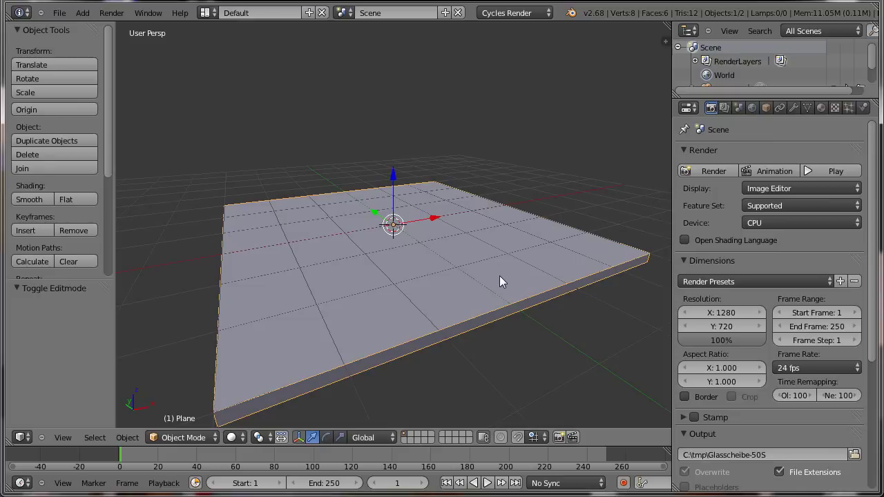
# Step: Rotate the slab 90° about X to stand upright and smooth-shade it
pyautogui.write('rx')
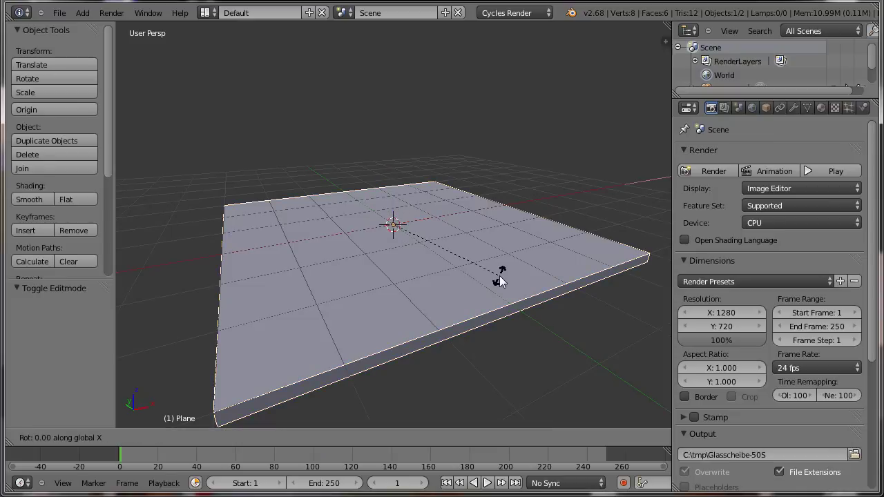
pyautogui.write('90')
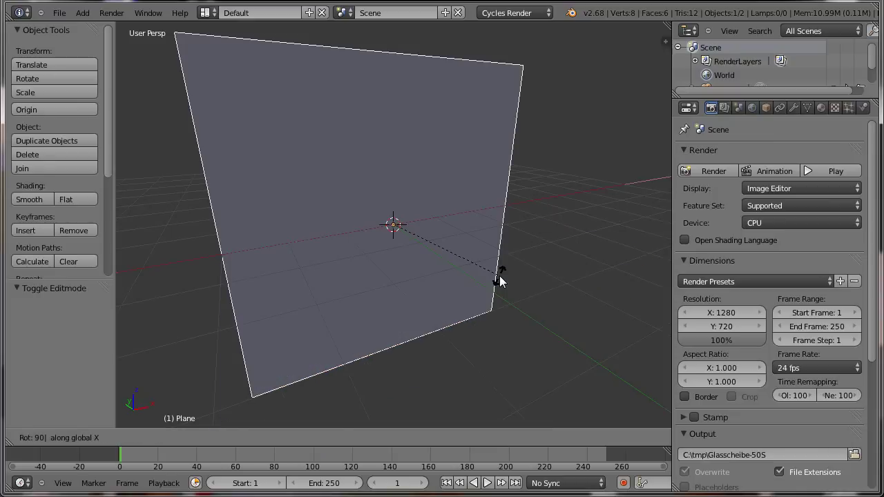
pyautogui.press('Return')
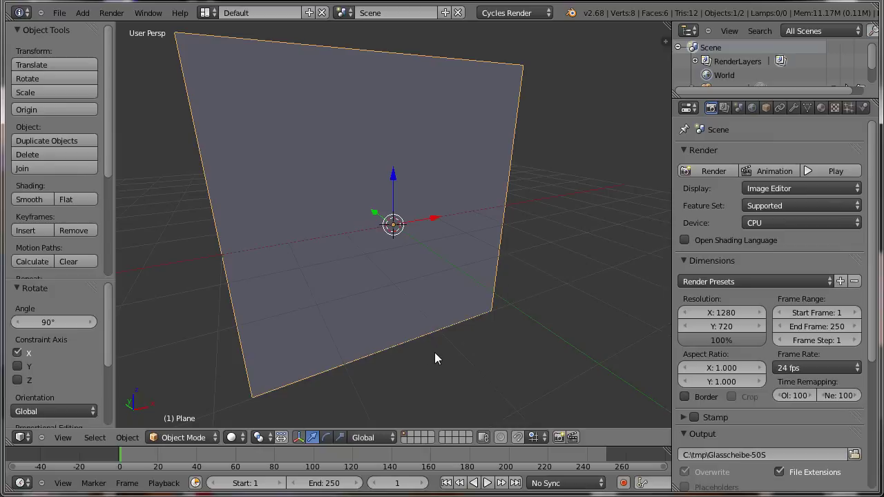
pyautogui.press('KP_1')
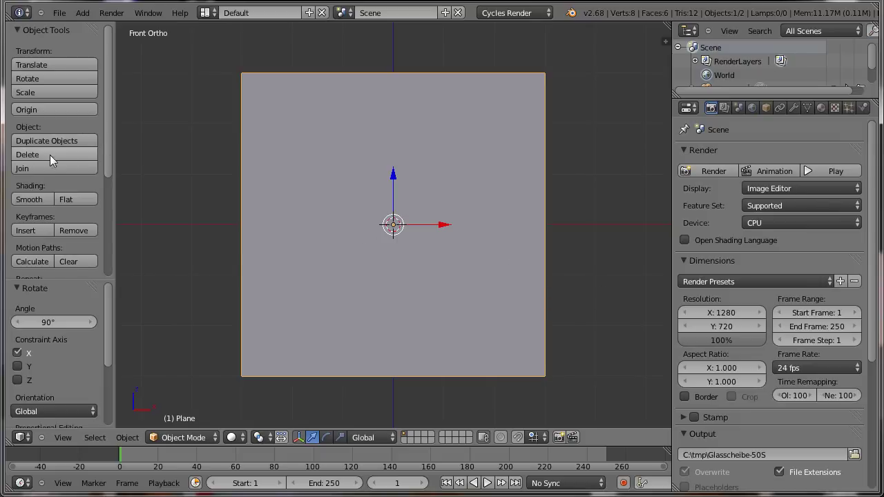
pyautogui.click(34, 199)
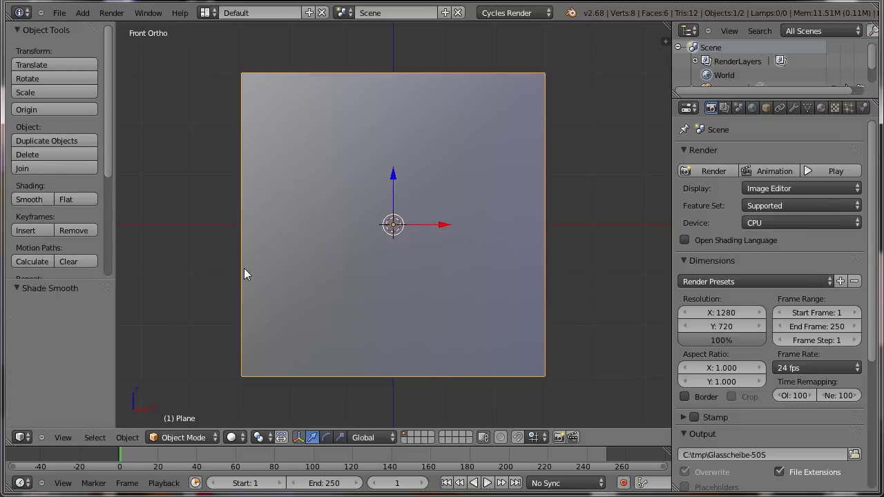
# Step: Add an Edge Split modifier with a 30° split angle to the pane
pyautogui.moveTo(193, 260)
pyautogui.mouseDown(button='middle')
pyautogui.moveTo(272, 294)
pyautogui.moveTo(300, 316)
pyautogui.moveTo(339, 318)
pyautogui.moveTo(351, 306)
pyautogui.moveTo(349, 285)
pyautogui.mouseUp(button='middle')
pyautogui.press('KP_8')
pyautogui.press('KP_8')
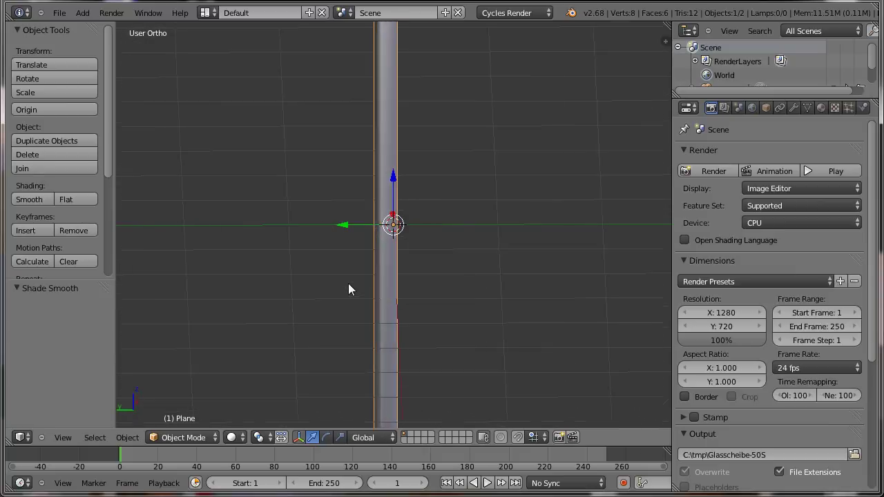
pyautogui.press('KP_8')
pyautogui.press('KP_8')
pyautogui.press('KP_2')
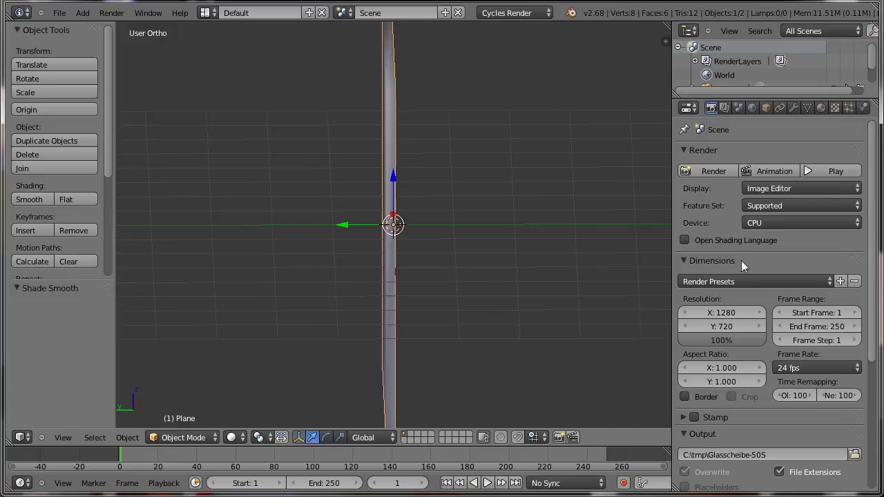
pyautogui.click(795, 108)
pyautogui.click(763, 155)
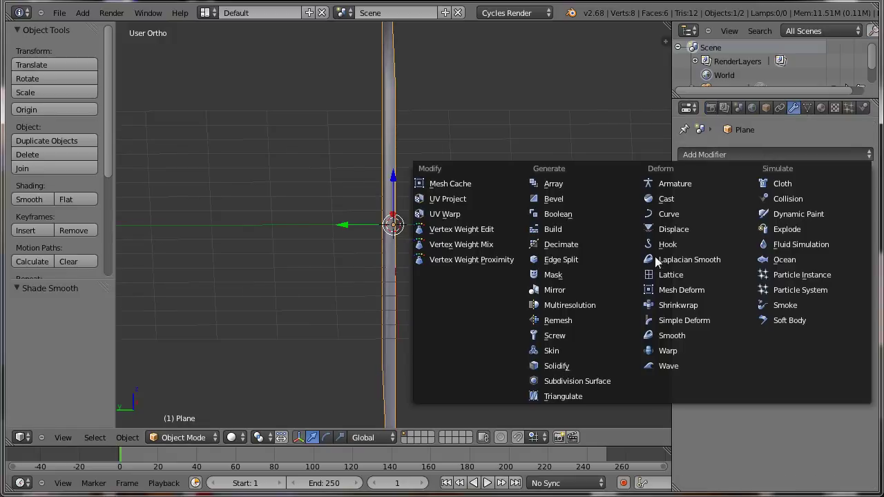
pyautogui.click(557, 263)
pyautogui.moveTo(464, 278); pyautogui.dragTo(416, 251, button='middle')
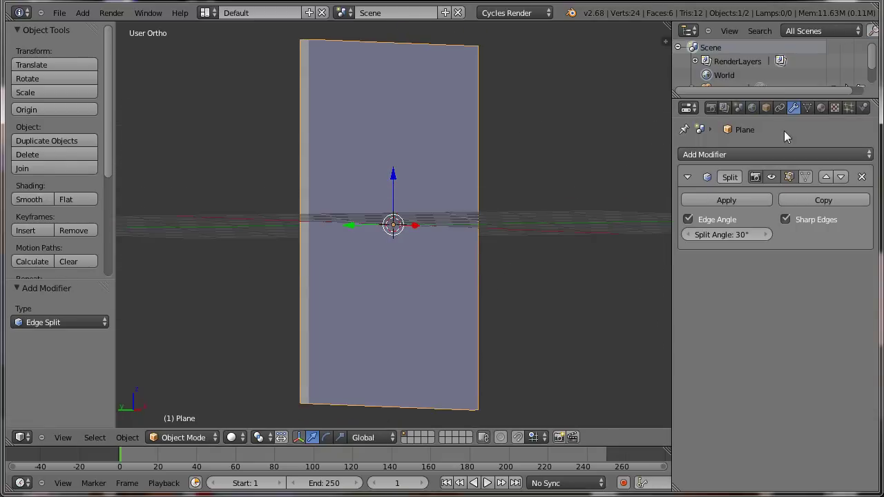
# Step: Create a new material named Glas for the pane
pyautogui.click(821, 109)
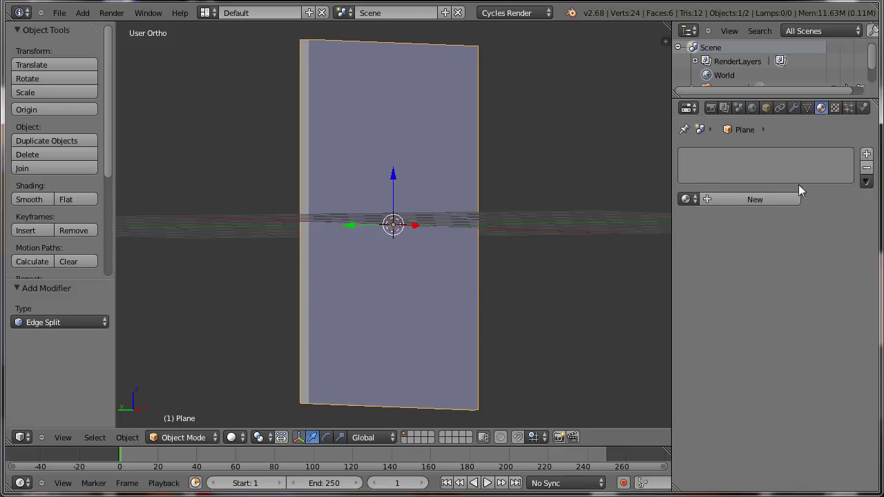
pyautogui.click(723, 201)
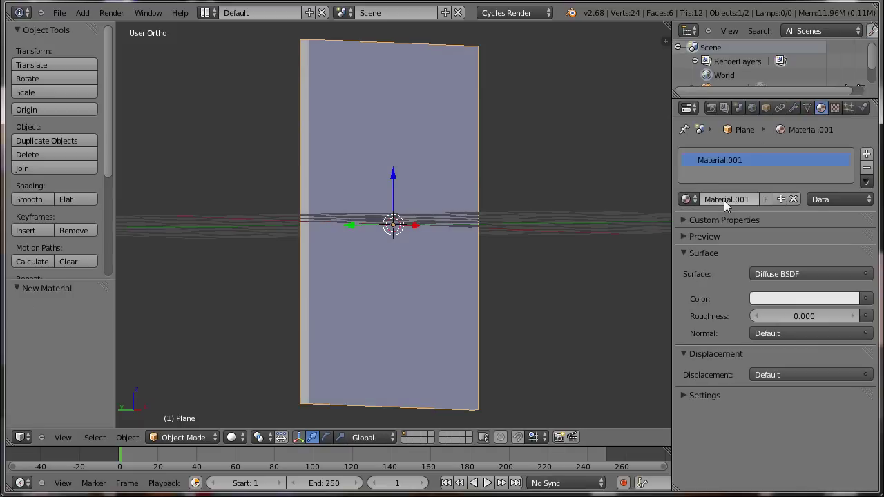
pyautogui.write('Glas')
pyautogui.press('Return')
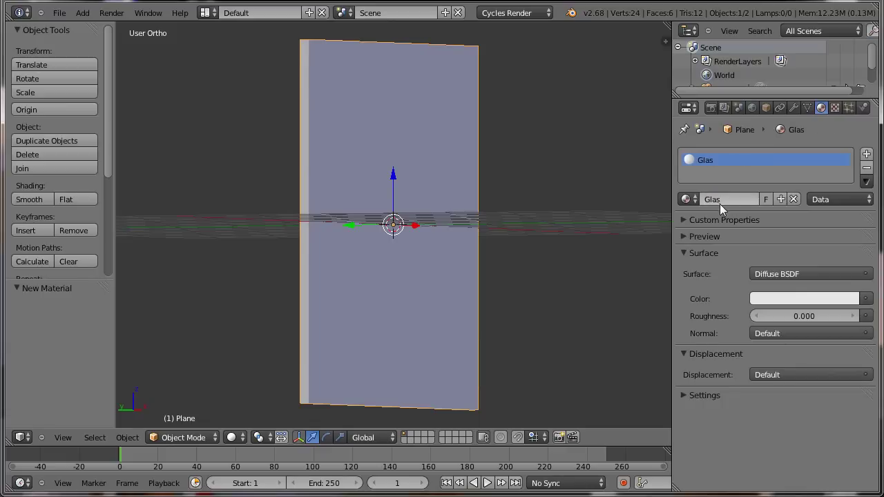
# Step: Rename the Plane object to Glasscheibe
pyautogui.scroll(-2, 765, 61)
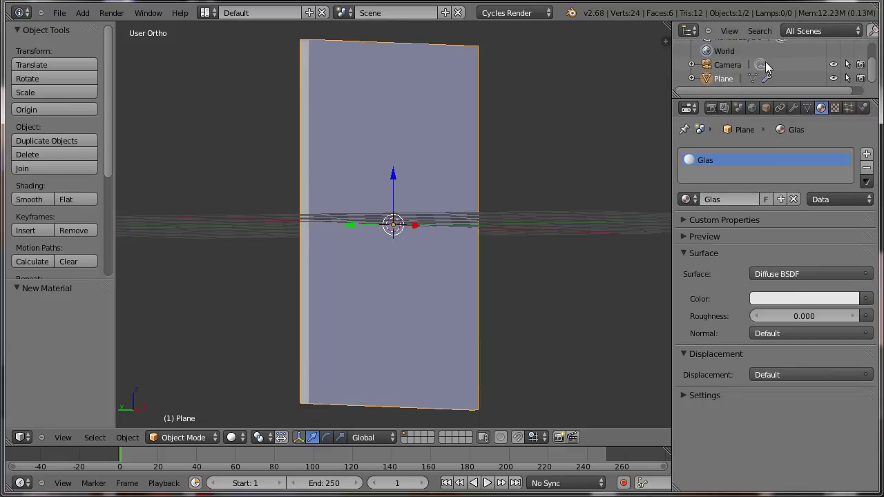
pyautogui.doubleClick(727, 78)
pyautogui.write('Glasscheibe')
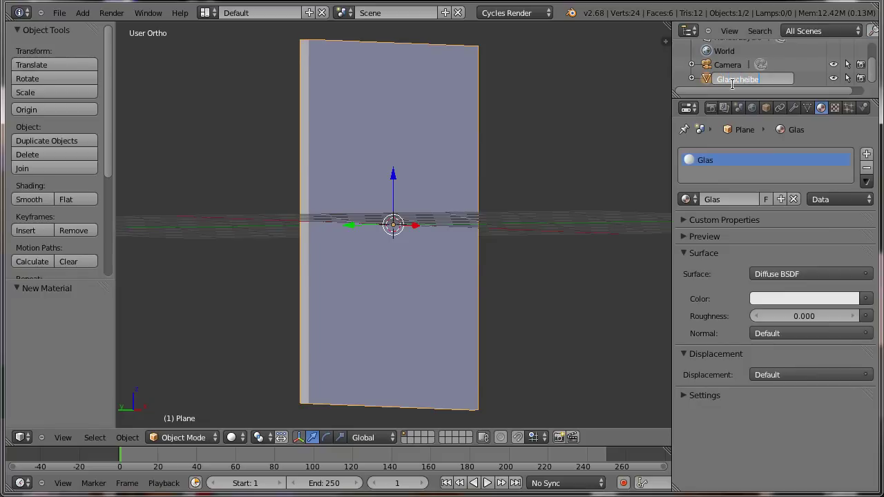
pyautogui.press('Return')
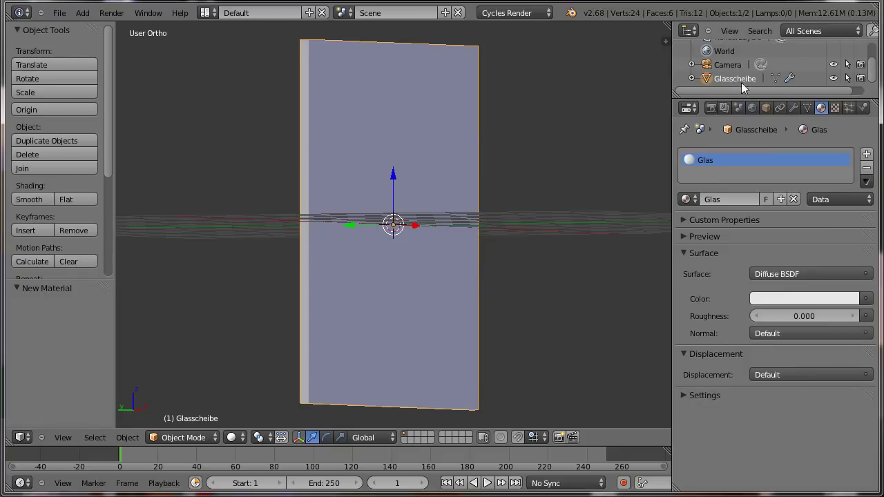
# Step: Make the Glas surface a pure white Glass BSDF with IOR 1.450
pyautogui.click(798, 275)
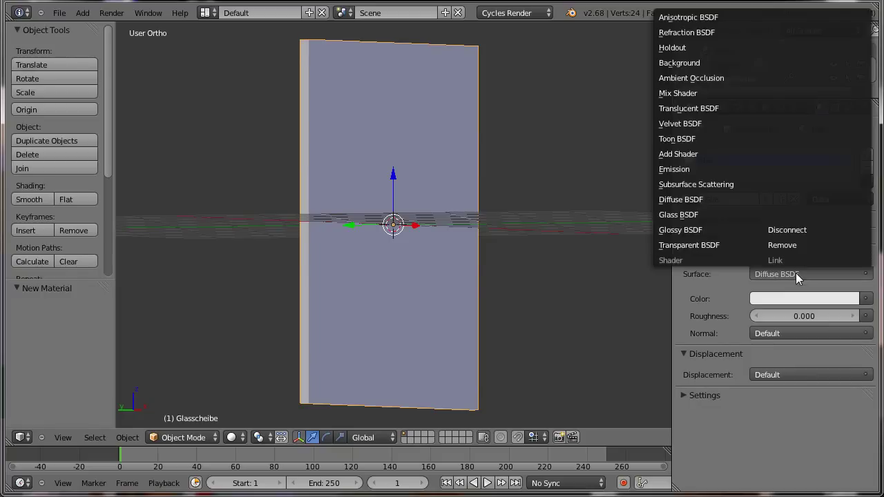
pyautogui.click(690, 215)
pyautogui.click(797, 316)
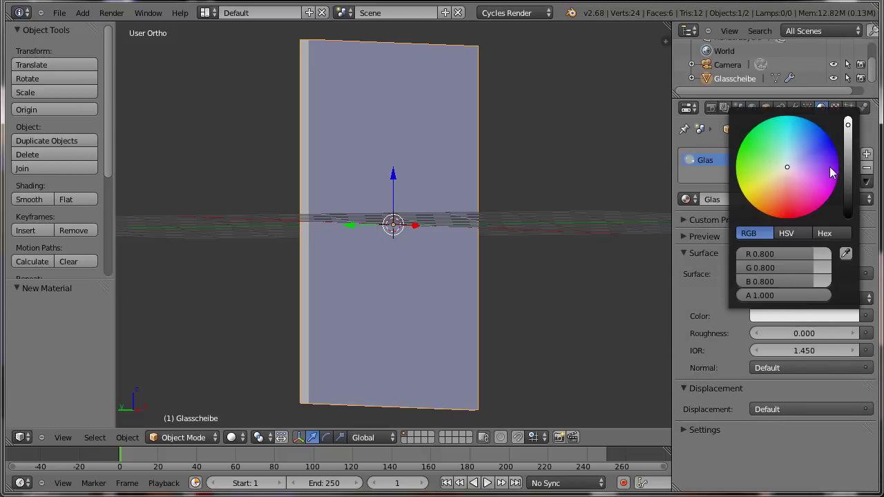
pyautogui.click(848, 127)
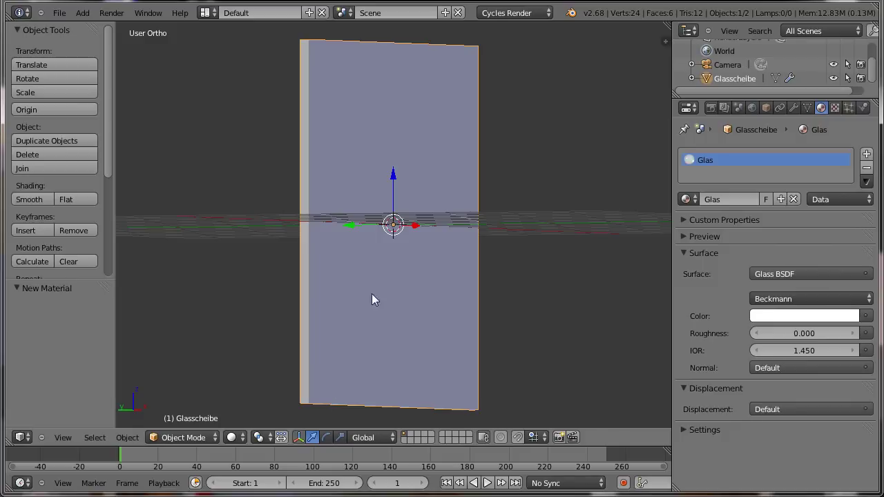
pyautogui.moveTo(554, 359); pyautogui.dragTo(556, 368, button='middle')
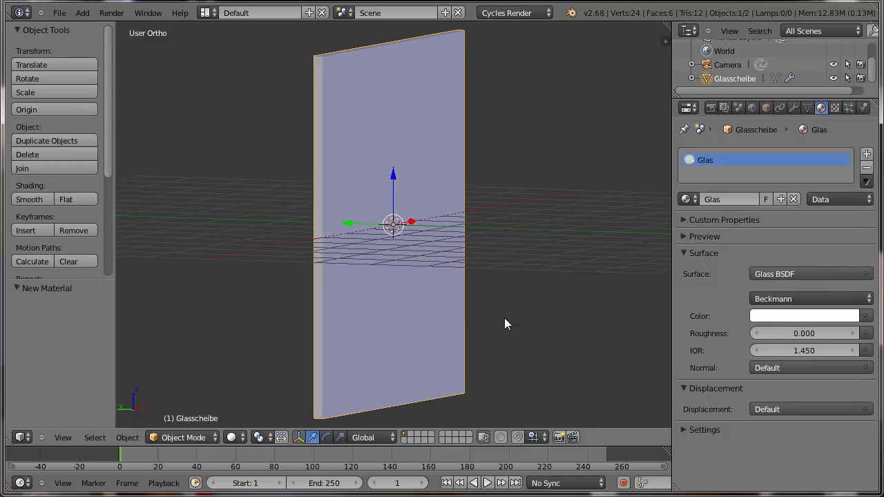
pyautogui.press('KP_1')
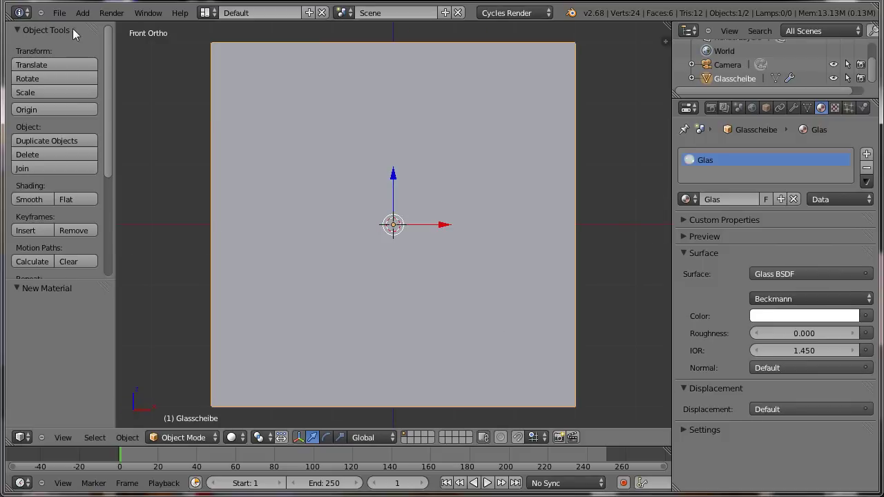
# Step: Add a UV sphere scaled to 0.323 and apply its scale
pyautogui.click(83, 13)
pyautogui.moveTo(114, 27)
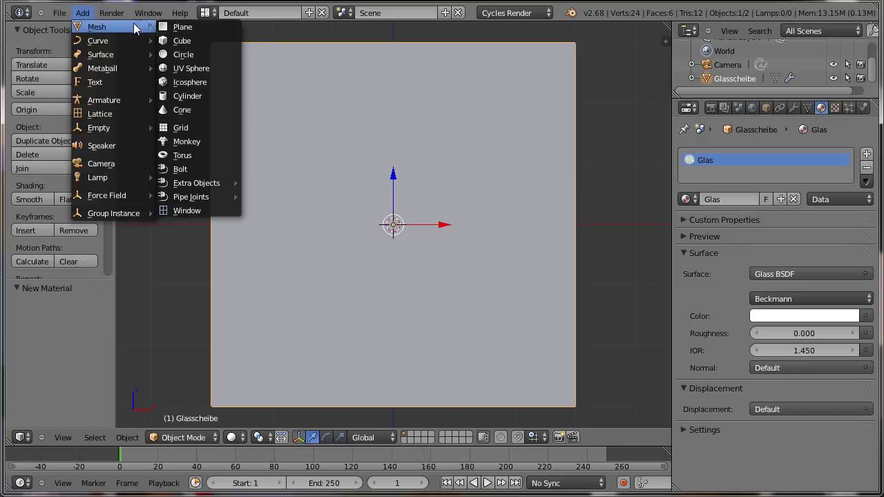
pyautogui.click(183, 71)
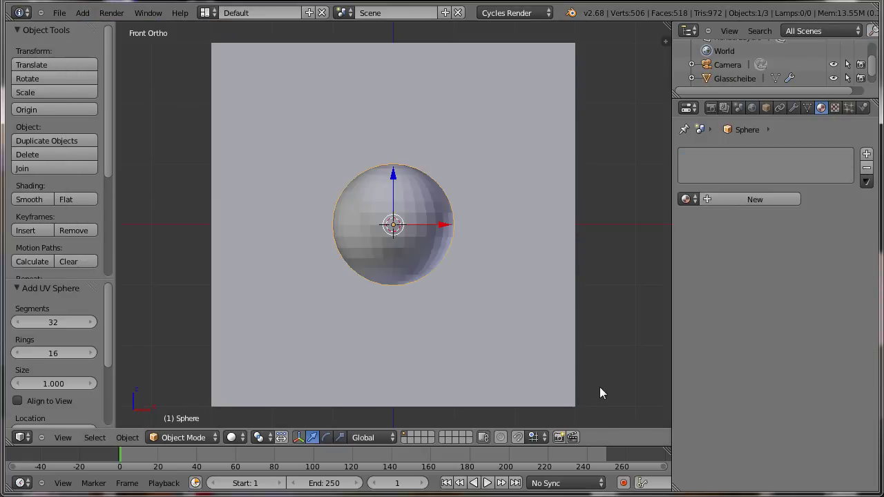
pyautogui.press('s')
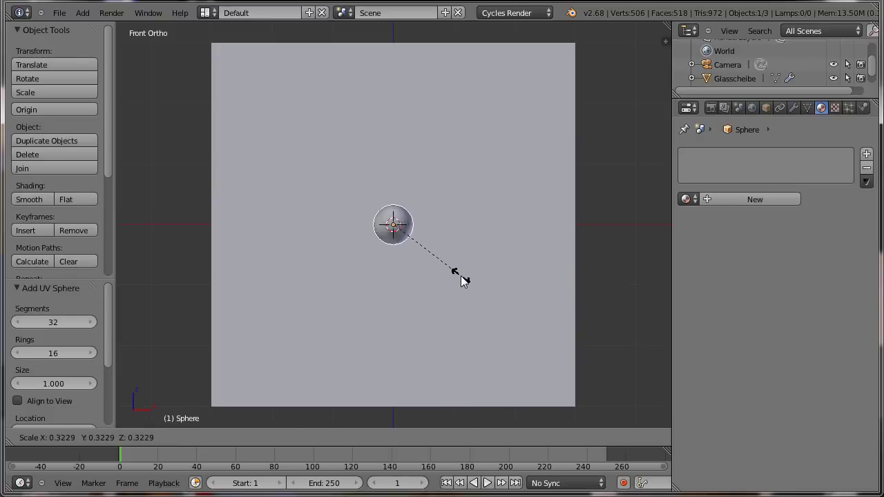
pyautogui.click(463, 280)
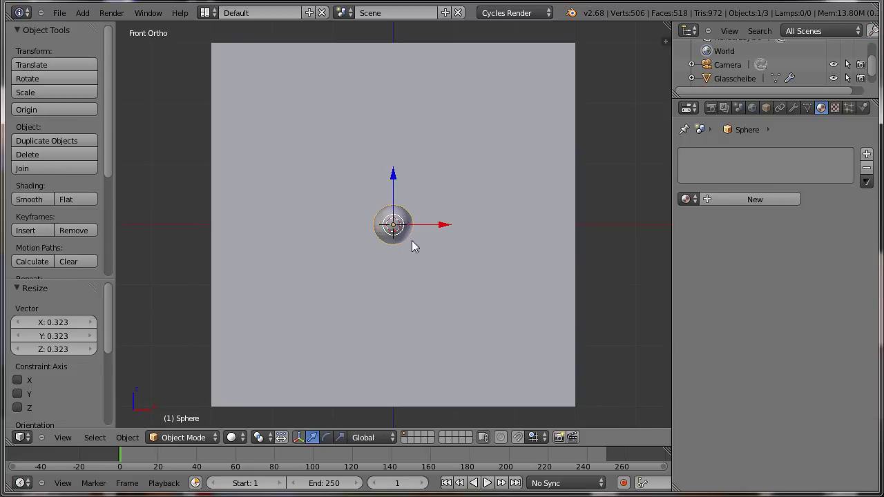
pyautogui.hotkey('ctrl', 'a')
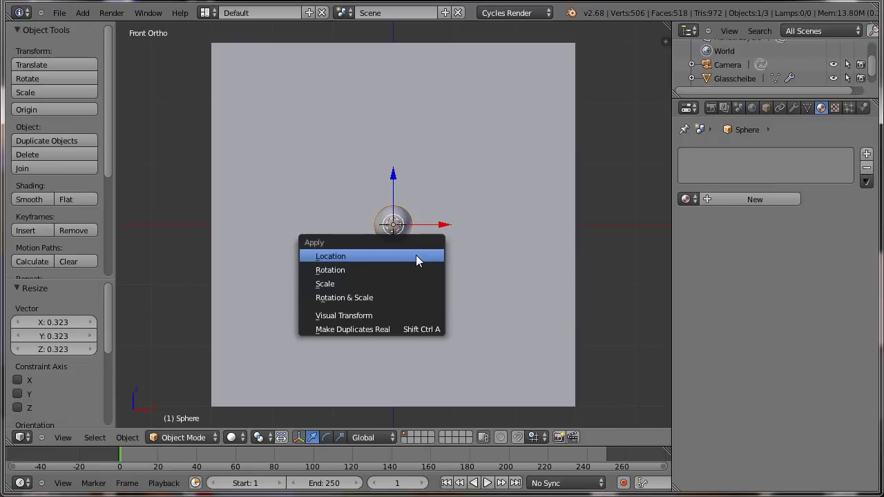
pyautogui.click(341, 285)
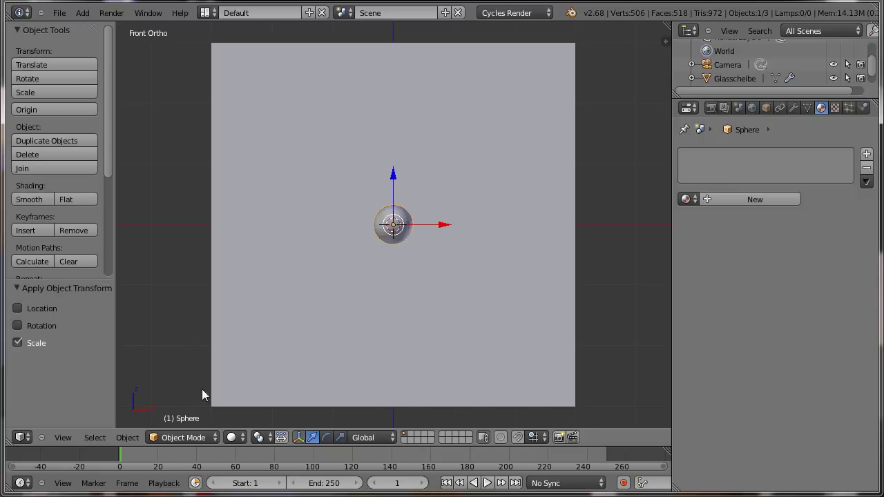
# Step: Apply the scale of the Glasscheibe pane
pyautogui.rightClick(232, 149)
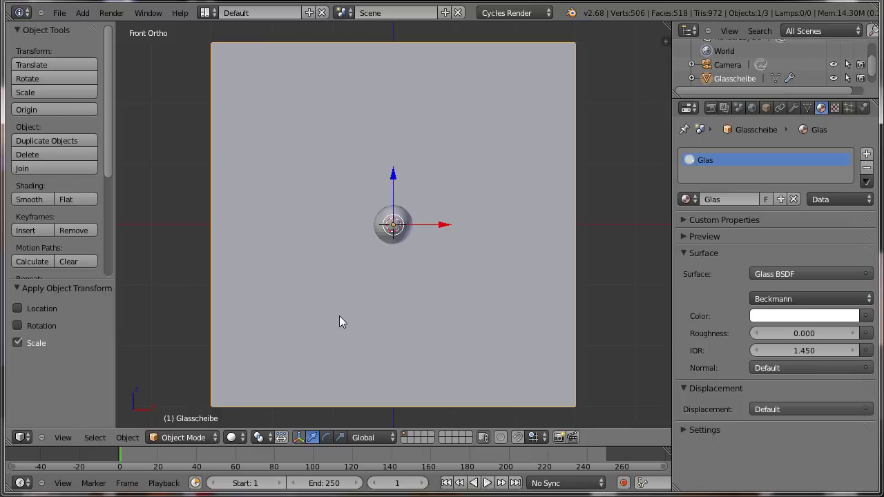
pyautogui.hotkey('ctrl', 'a')
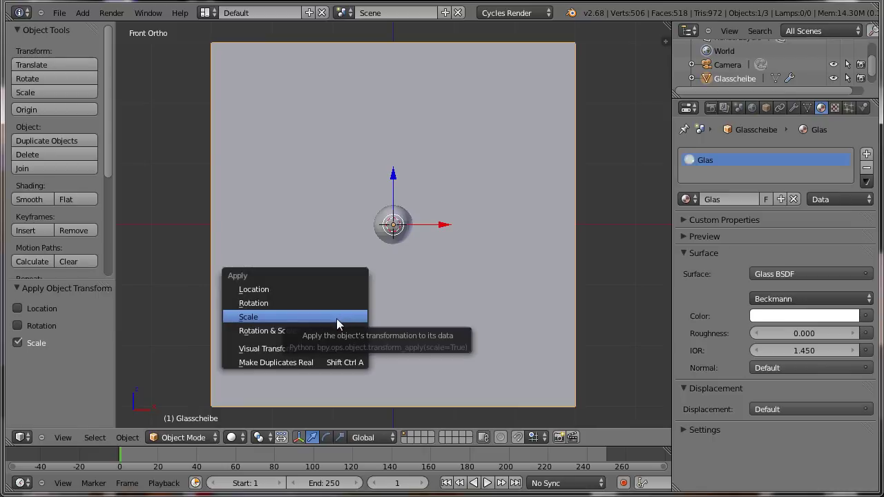
pyautogui.click(336, 318)
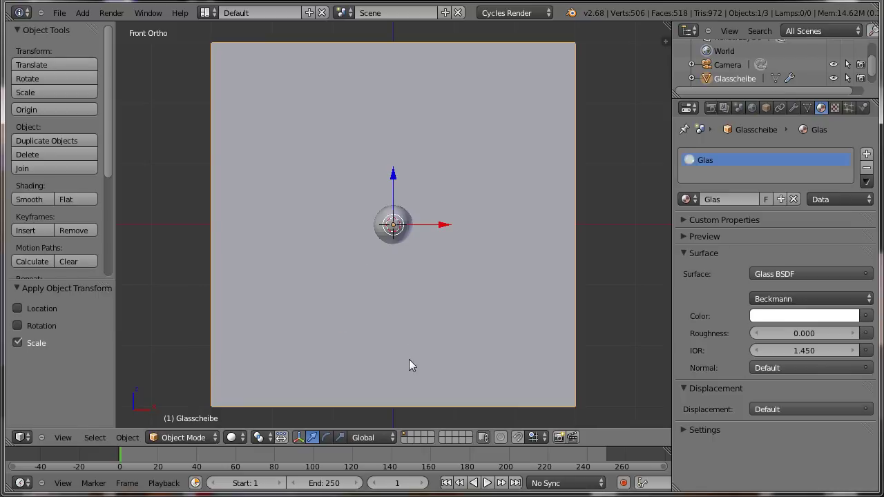
# Step: Move the sphere above and left of the pane's centre, to X -1.254, Z 1.391
pyautogui.rightClick(400, 217)
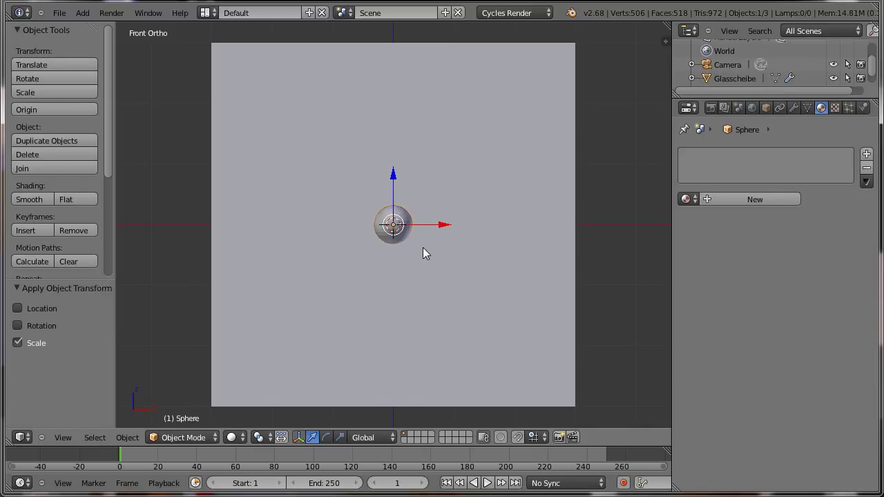
pyautogui.press('g')
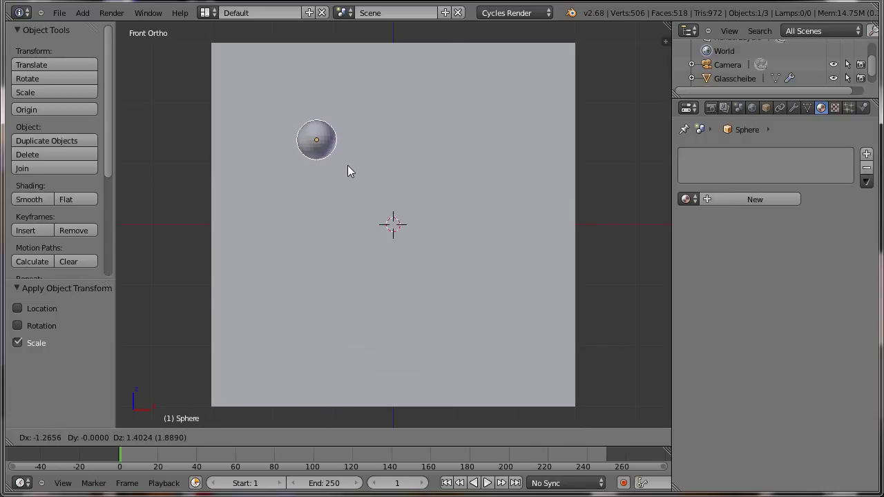
pyautogui.click(348, 166)
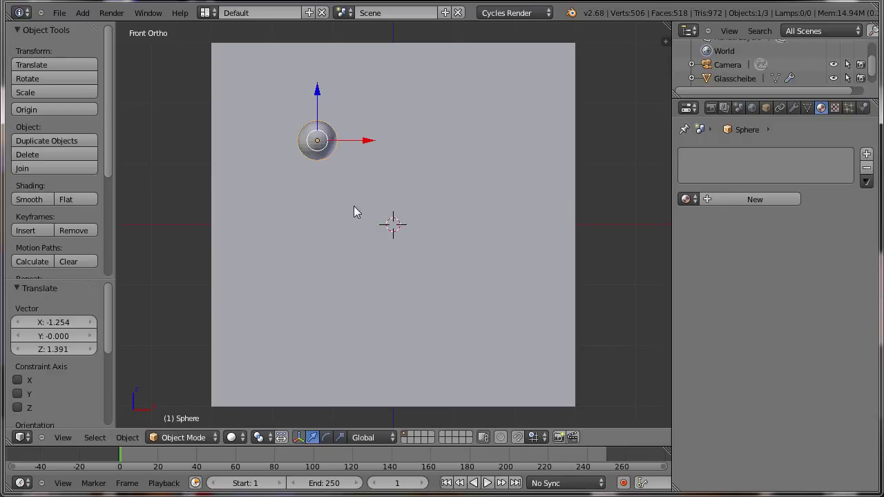
# Step: In Right view, set the Glasscheibe pane's origin to its geometry centre
pyautogui.press('KP_3')
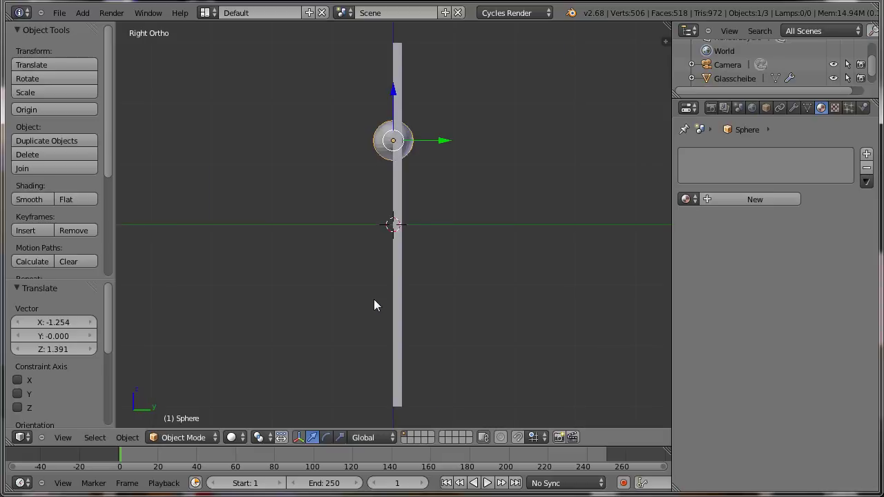
pyautogui.rightClick(399, 179)
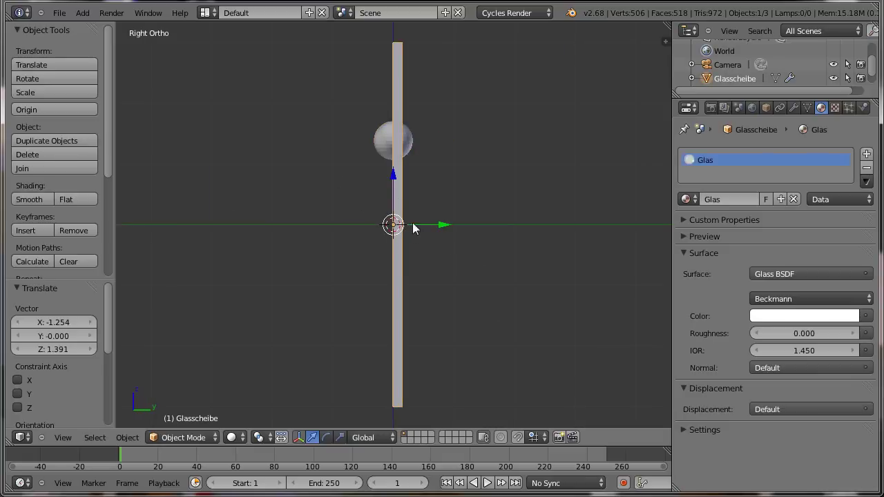
pyautogui.click(31, 111)
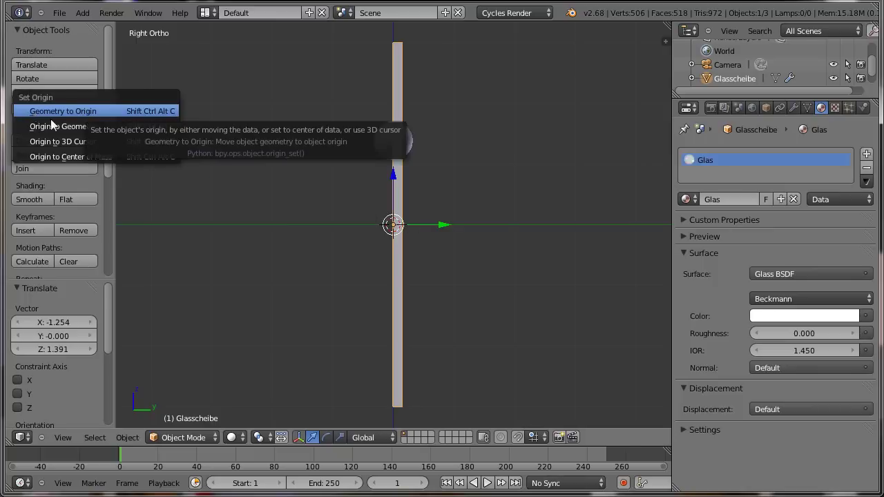
pyautogui.click(52, 127)
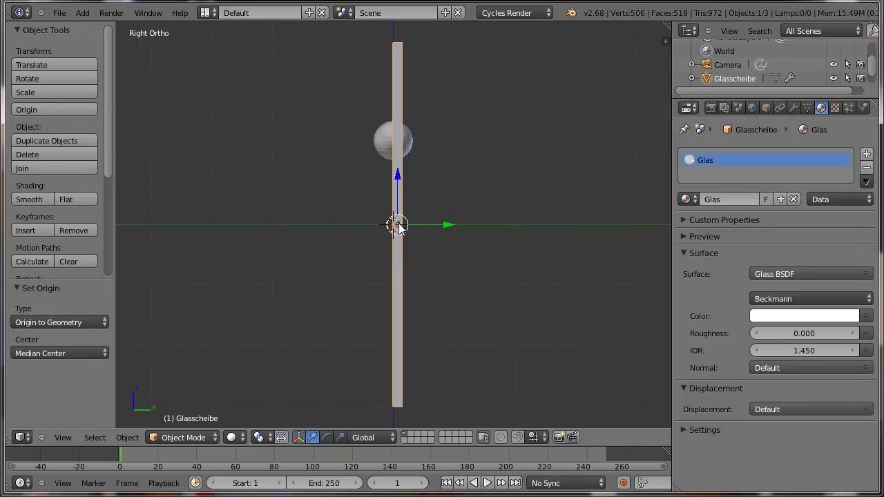
# Step: Nudge the sphere 0.057 along Y and give it smooth shading
pyautogui.rightClick(413, 146)
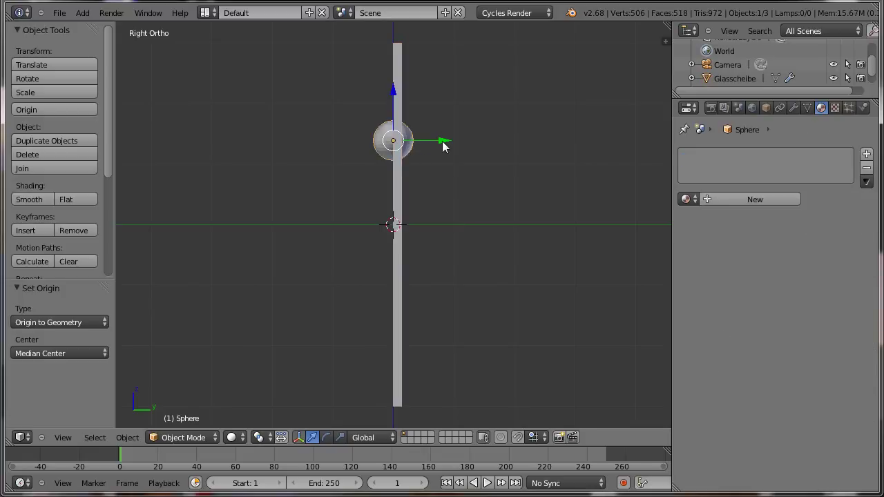
pyautogui.moveTo(443, 142); pyautogui.dragTo(445, 142)
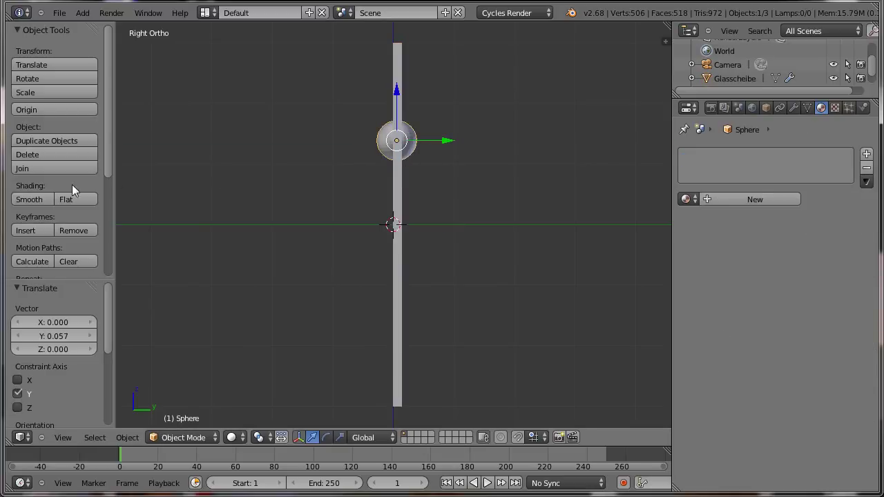
pyautogui.click(35, 198)
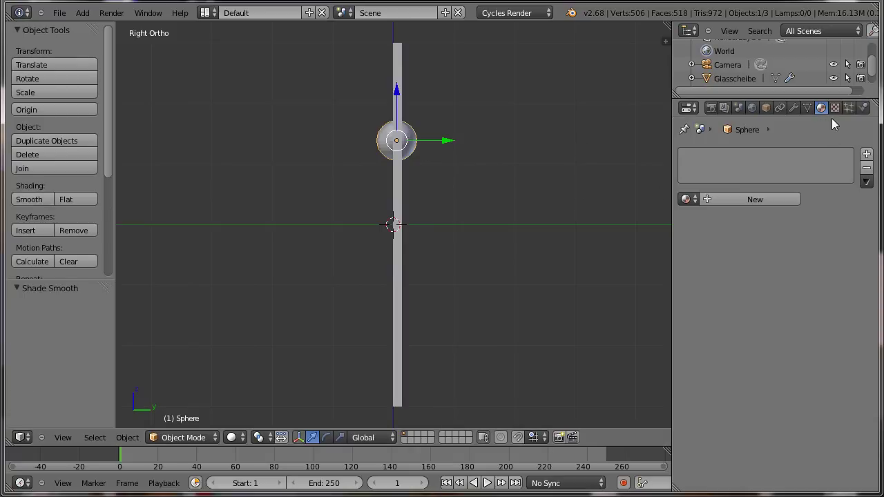
# Step: Give the sphere a new material named Metall
pyautogui.click(763, 201)
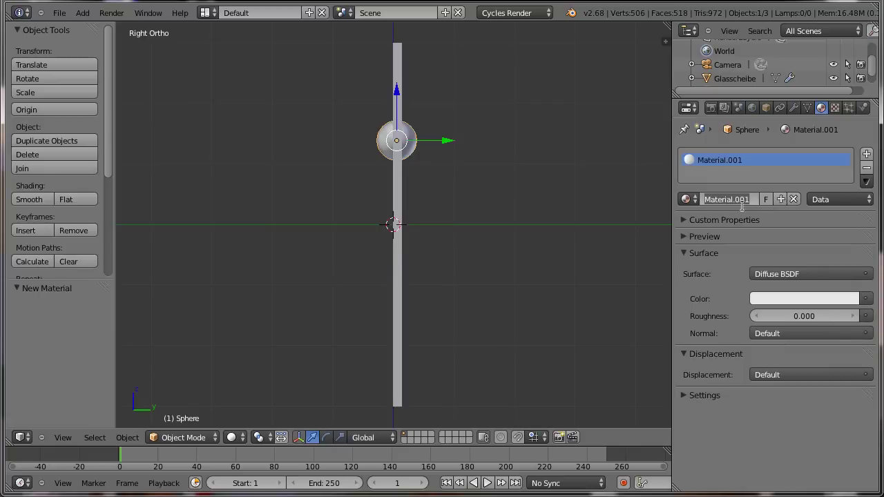
pyautogui.write('Met')
pyautogui.write('all')
pyautogui.press('Return')
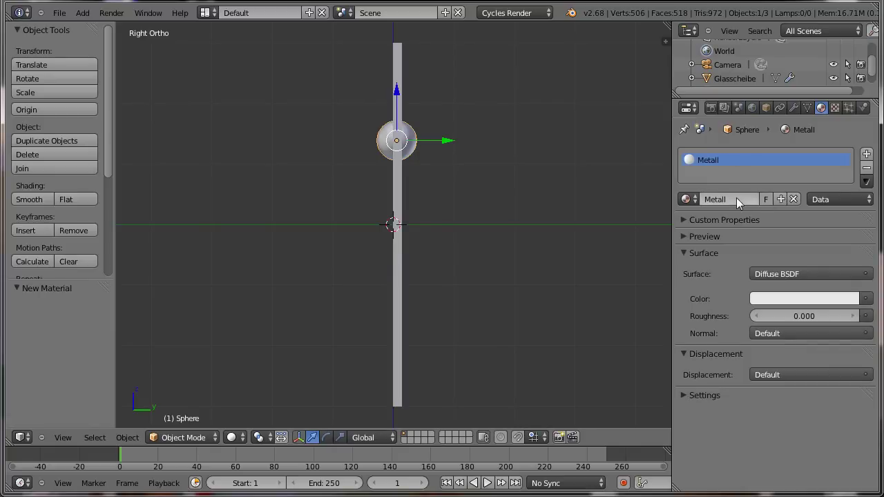
# Step: Rename the Sphere object to Kugel
pyautogui.scroll(-1, 770, 76)
pyautogui.doubleClick(731, 79)
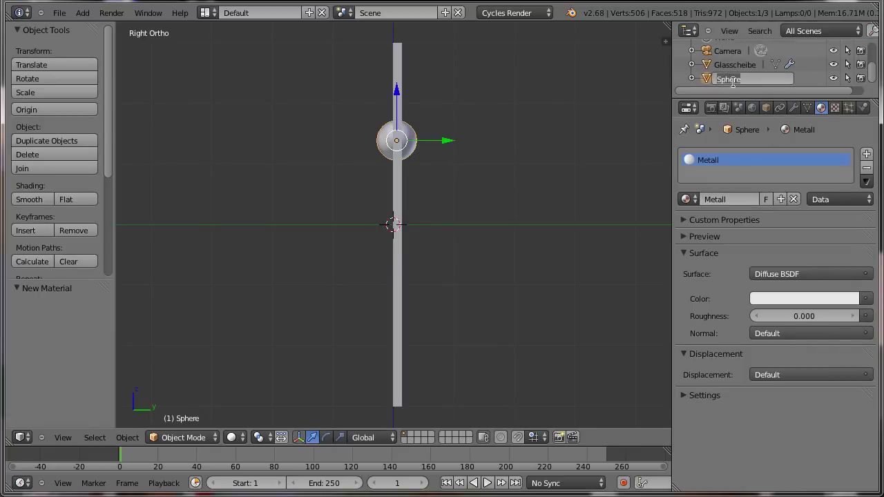
pyautogui.write('Kug')
pyautogui.write('el')
pyautogui.press('Return')
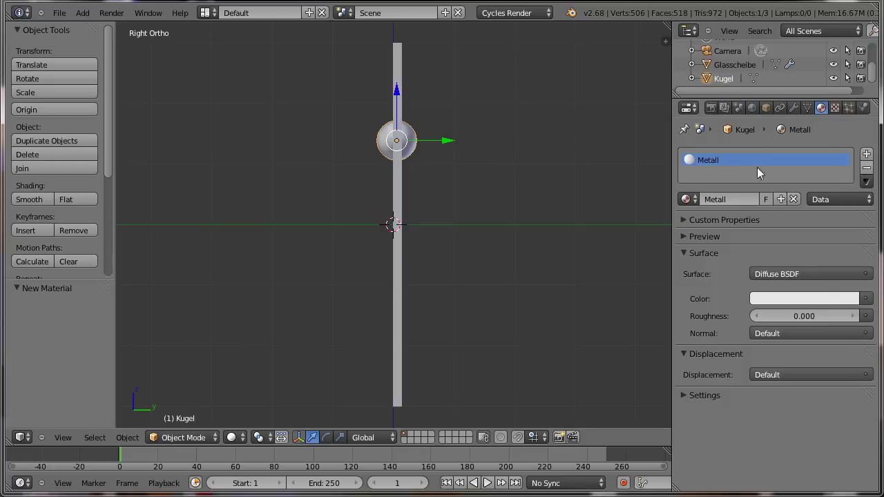
# Step: Make the Metall surface an Anisotropic BSDF with roughness 0.020
pyautogui.click(771, 276)
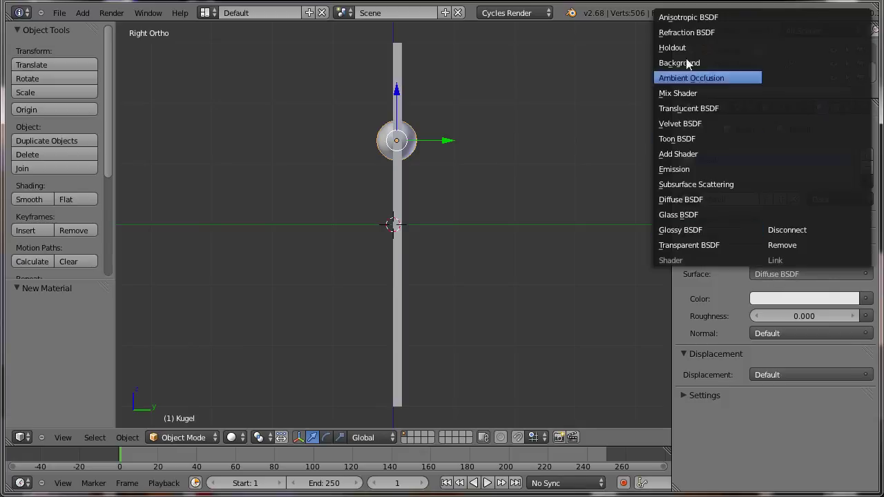
pyautogui.click(688, 16)
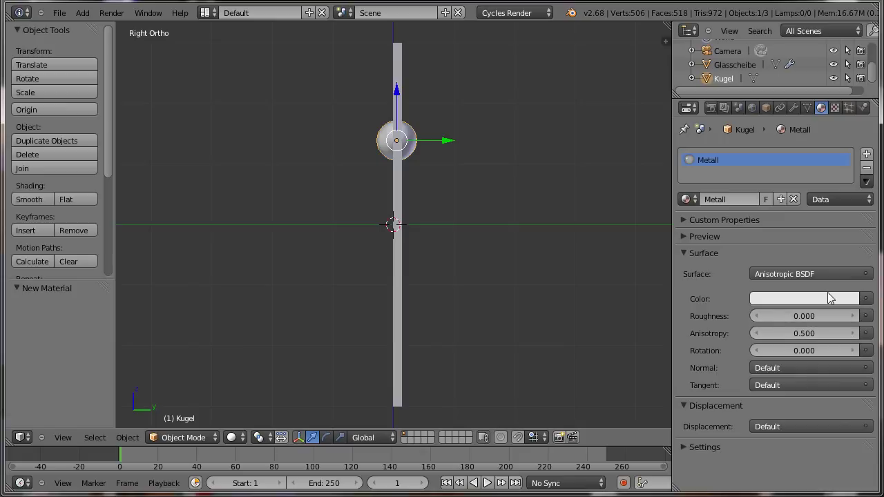
pyautogui.click(814, 317)
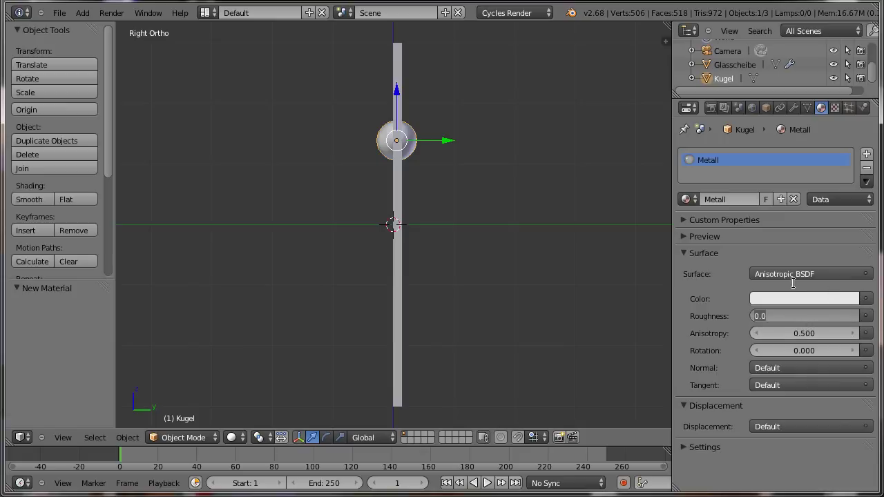
pyautogui.write('20')
pyautogui.press('Return')
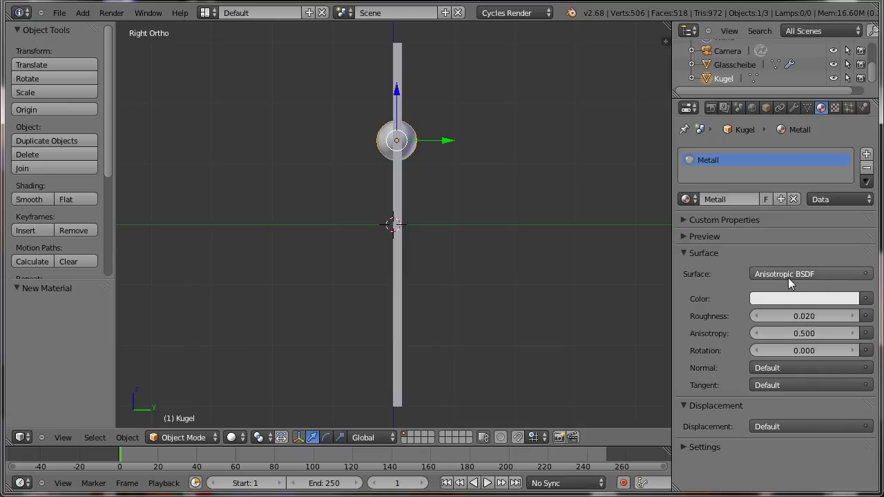
# Step: Set Metall's anisotropy to 0.900 and darken its grey colour slightly
pyautogui.click(806, 336)
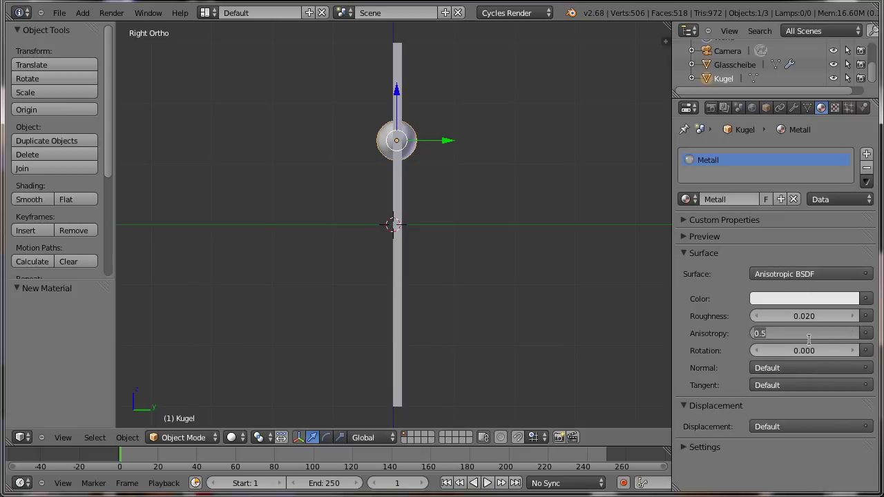
pyautogui.write('.9')
pyautogui.press('Return')
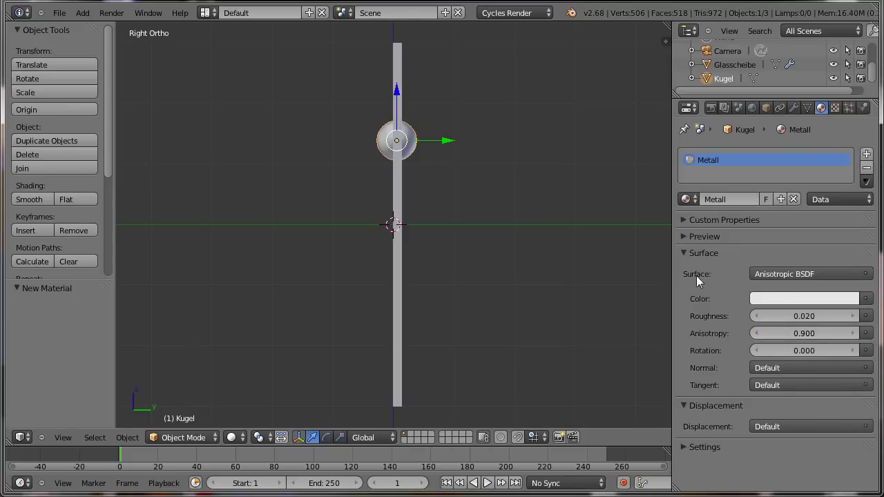
pyautogui.click(836, 298)
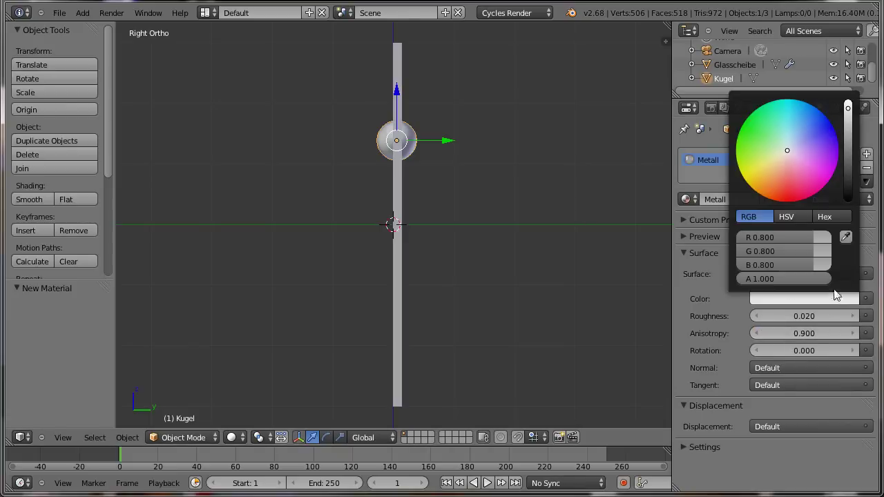
pyautogui.click(849, 115)
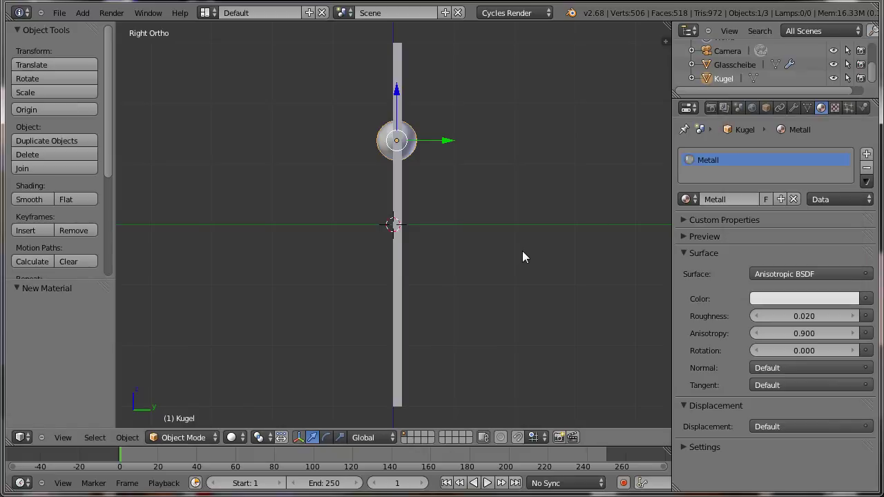
# Step: Parent the Kugel sphere to the Glasscheibe pane using Object parenting
pyautogui.moveTo(500, 294); pyautogui.dragTo(445, 295, button='middle')
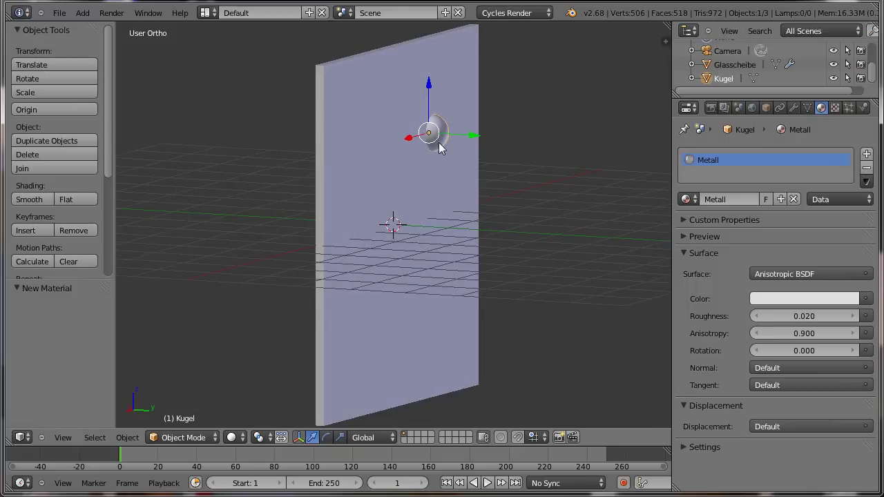
pyautogui.rightClick(396, 201)
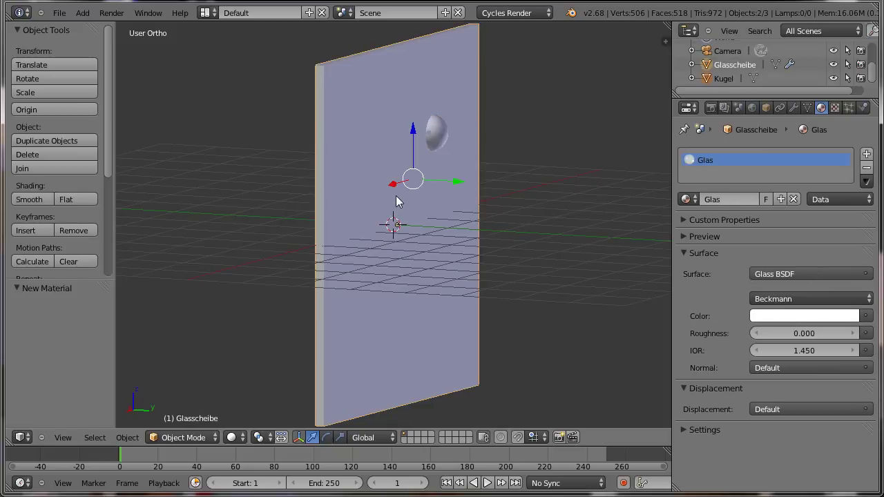
pyautogui.hotkey('ctrl', 'p')
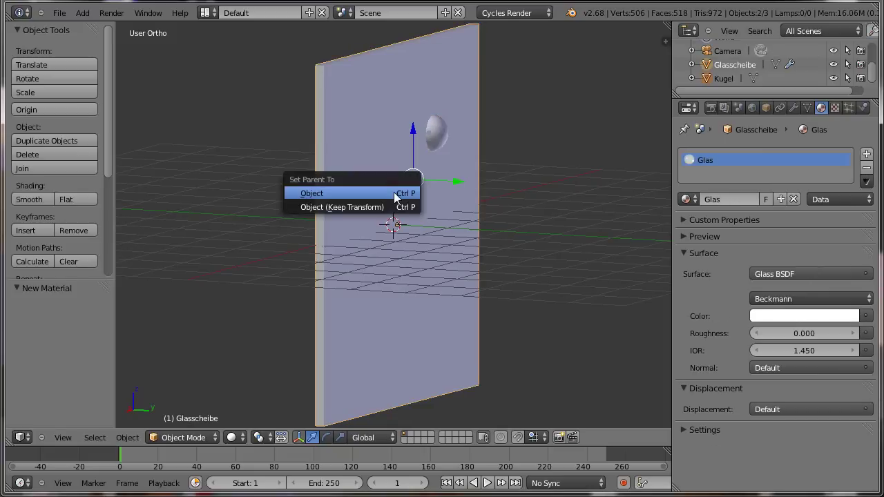
pyautogui.click(380, 197)
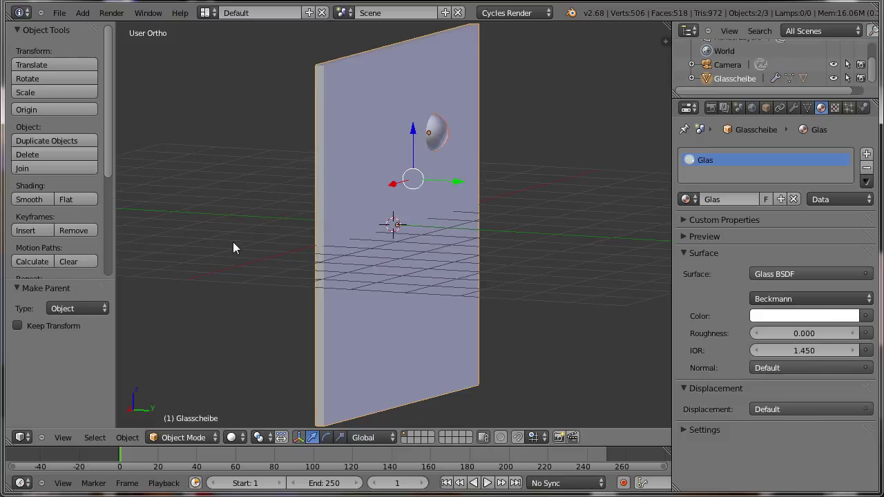
# Step: Select only the glass pane and view it at an angle
pyautogui.moveTo(232, 241); pyautogui.dragTo(257, 238, button='middle')
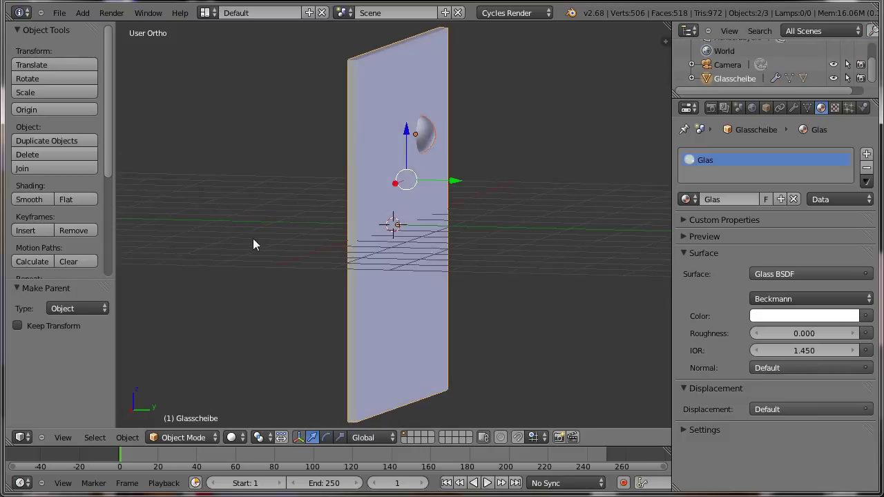
pyautogui.rightClick(377, 189)
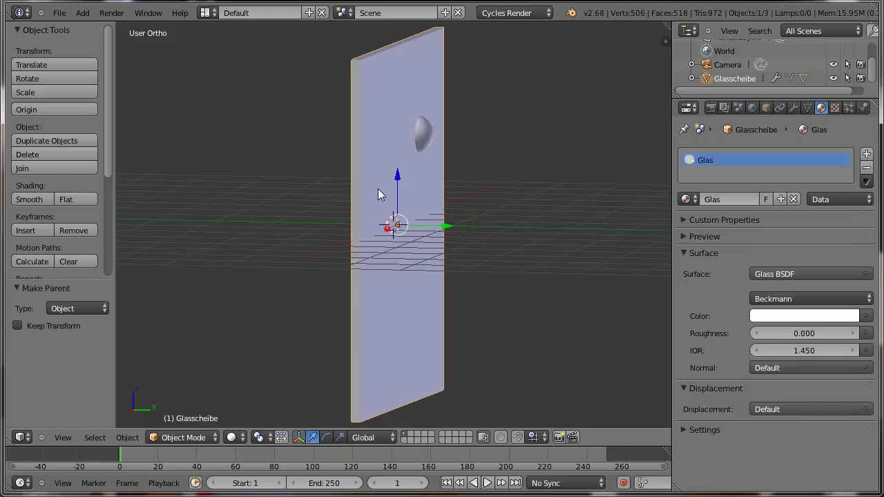
pyautogui.keyDown('shift'); pyautogui.moveTo(426, 309); pyautogui.dragTo(596, 313, button='middle'); pyautogui.keyUp('shift')
pyautogui.moveTo(411, 339)
pyautogui.mouseDown(button='middle')
pyautogui.moveTo(402, 326)
pyautogui.moveTo(402, 336)
pyautogui.mouseUp(button='middle')
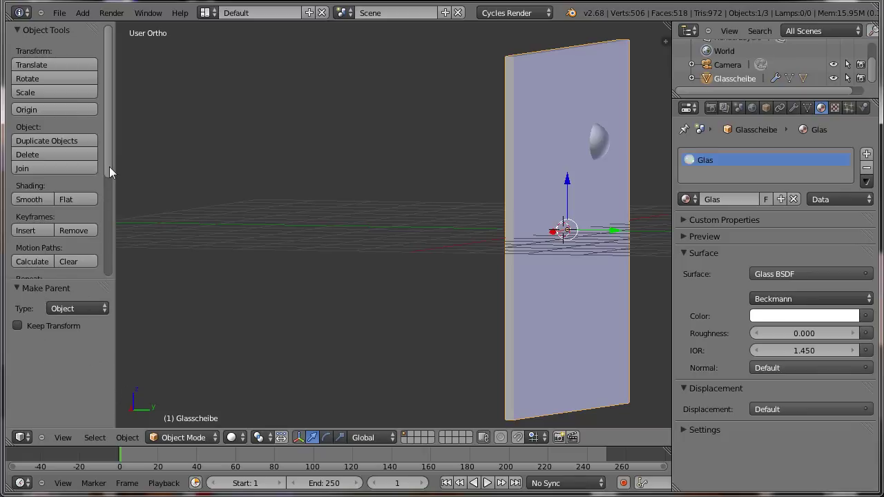
pyautogui.moveTo(109, 166); pyautogui.dragTo(111, 284)
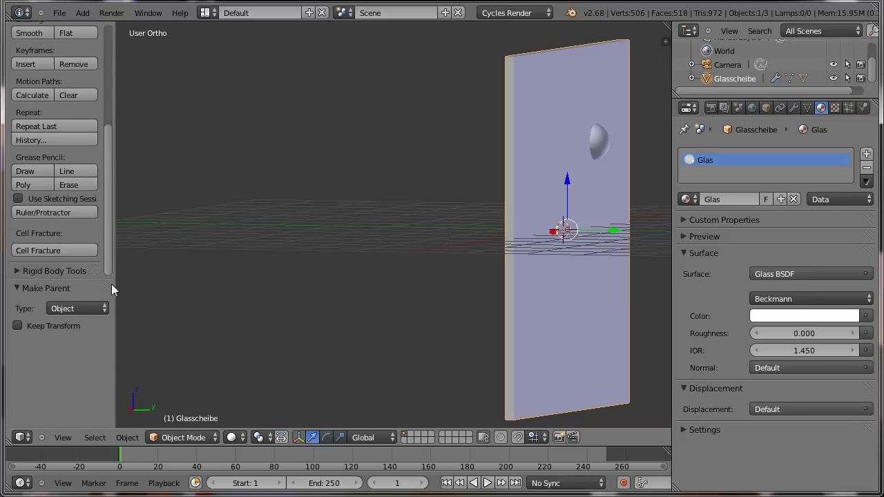
pyautogui.click(61, 14)
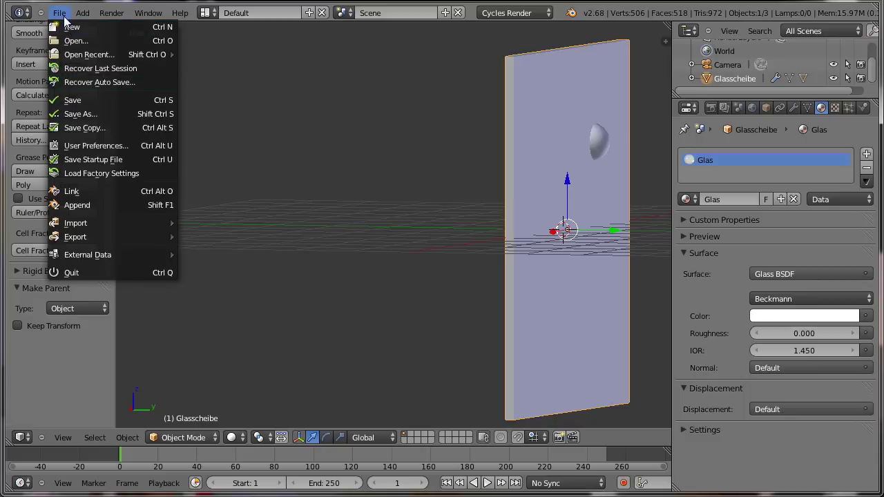
pyautogui.click(88, 147)
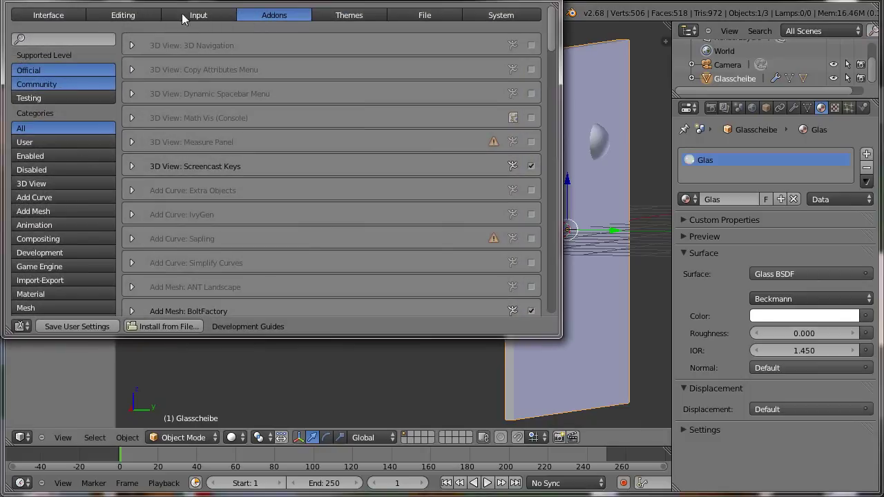
pyautogui.click(73, 40)
pyautogui.write('c')
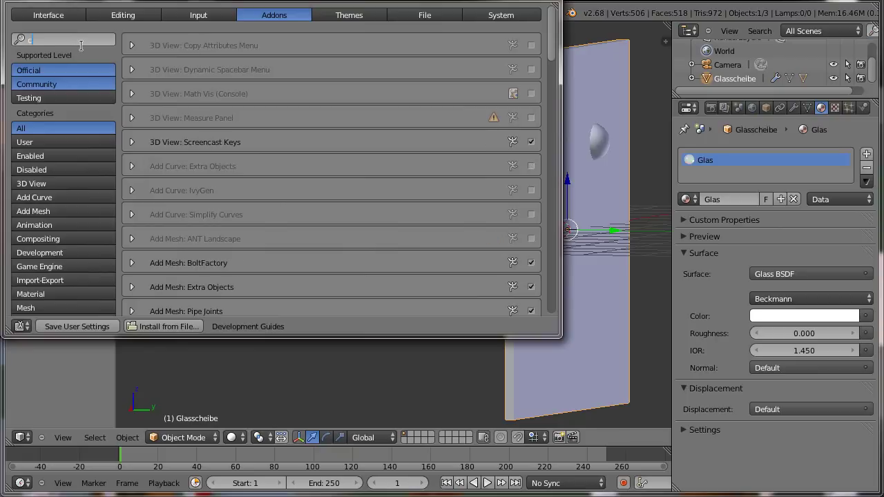
pyautogui.write('ell')
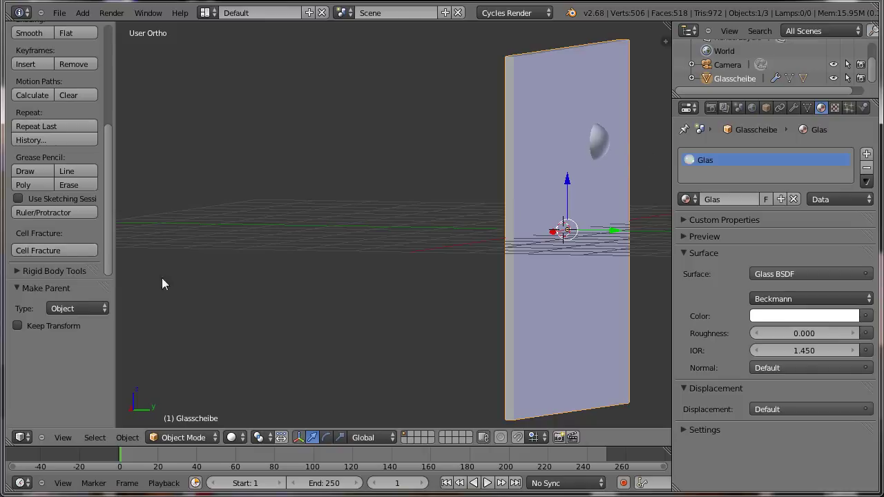
# Step: Open Cell Fracture on the glass pane with Child Verts as point source and noise 0.05
pyautogui.click(53, 247)
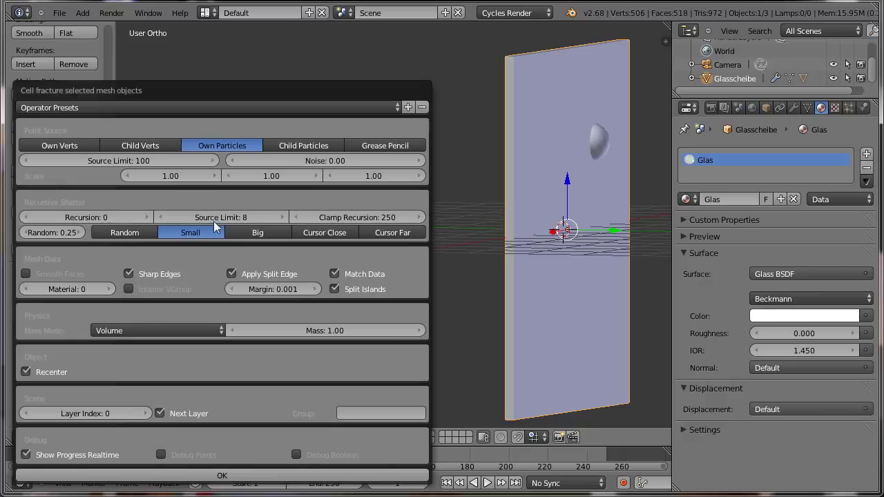
pyautogui.click(151, 146)
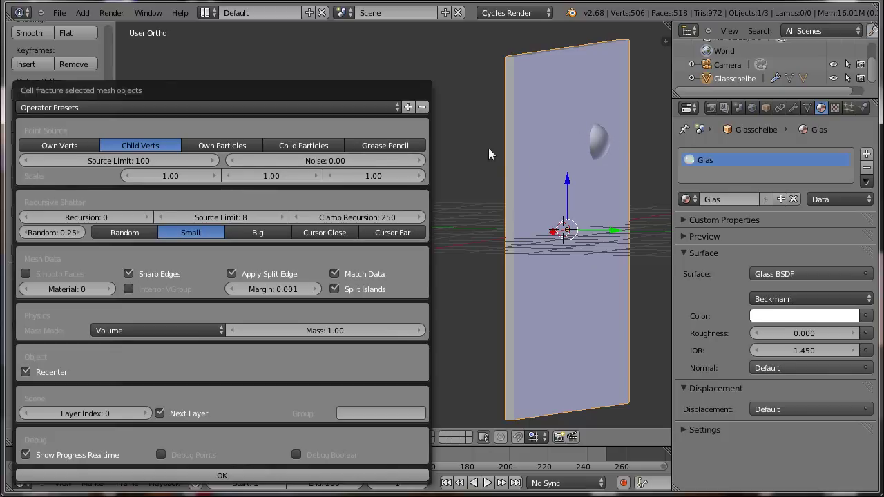
pyautogui.click(359, 163)
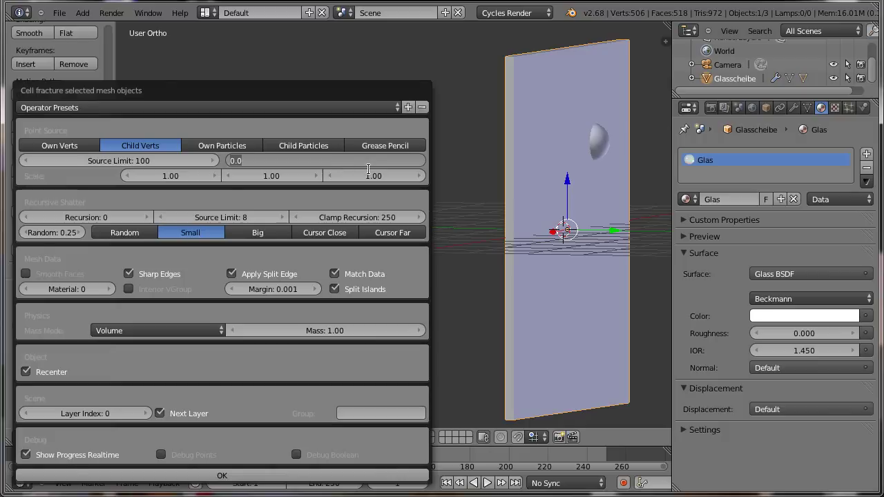
pyautogui.write('.0')
pyautogui.write('5')
pyautogui.press('Return')
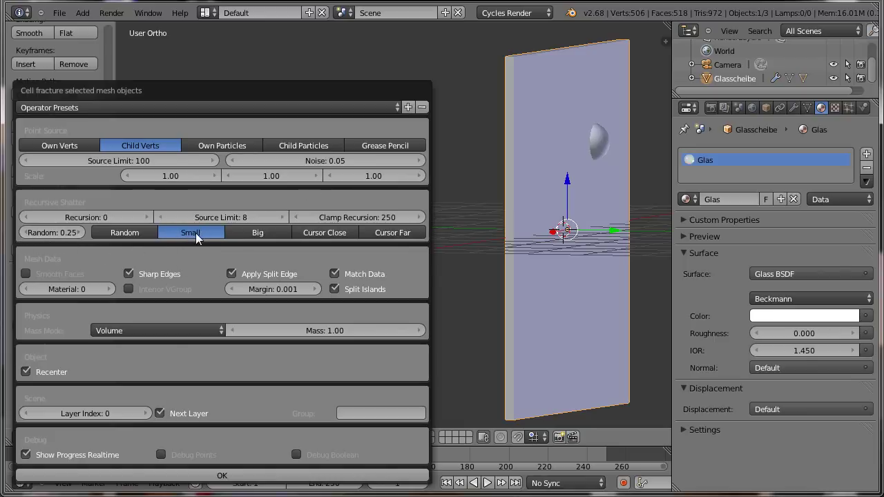
# Step: Set Cell Fracture to Big recursive shatter, recursion 2, clamp recursion 0, and Apply Split Edge off
pyautogui.click(251, 233)
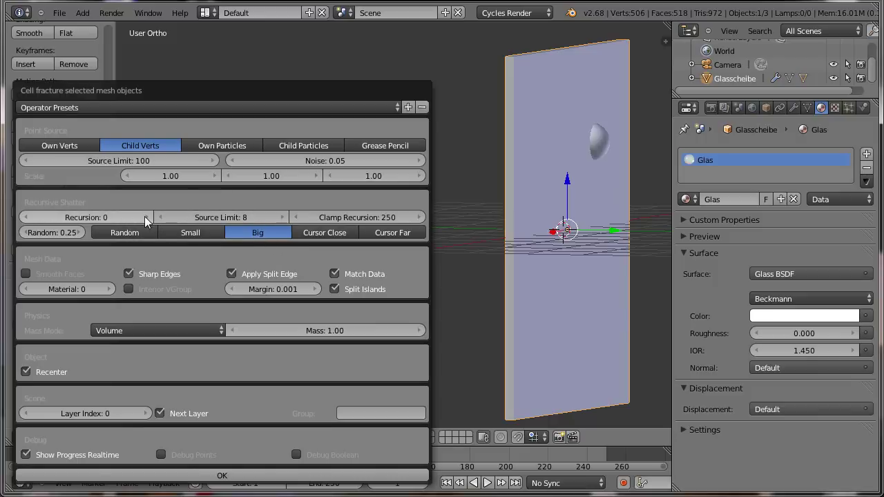
pyautogui.click(147, 217)
pyautogui.click(147, 218)
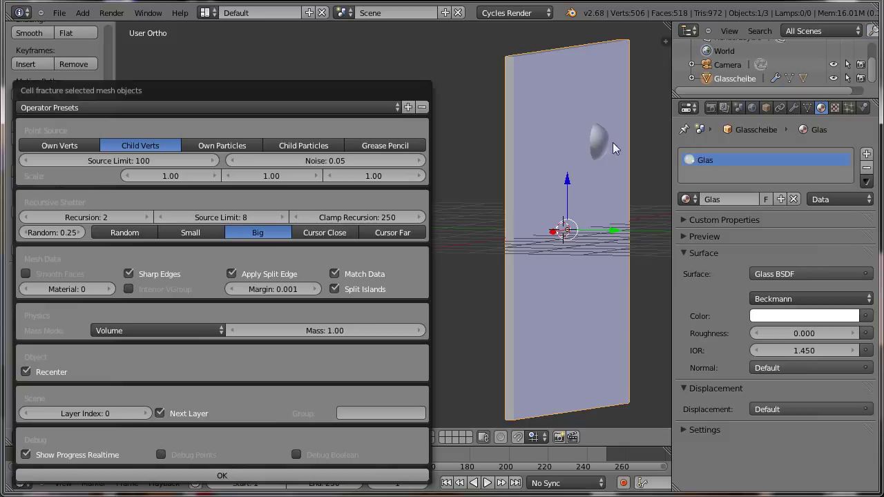
pyautogui.click(370, 218)
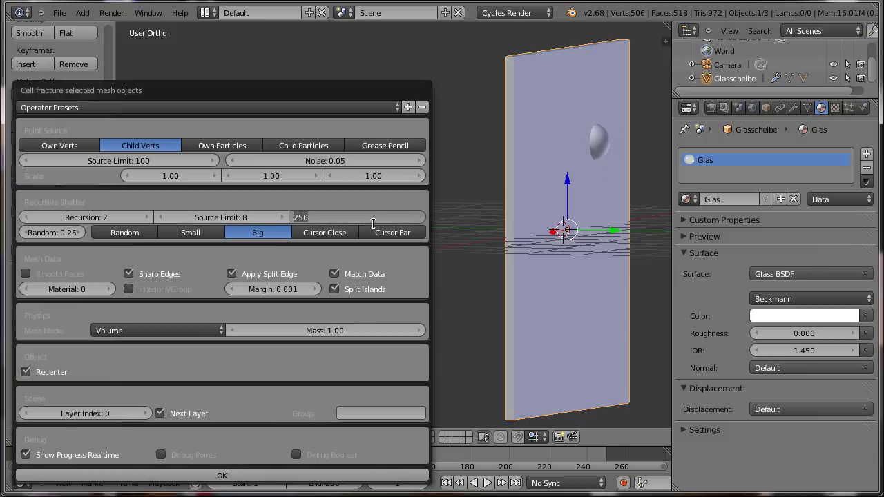
pyautogui.write('0')
pyautogui.press('Return')
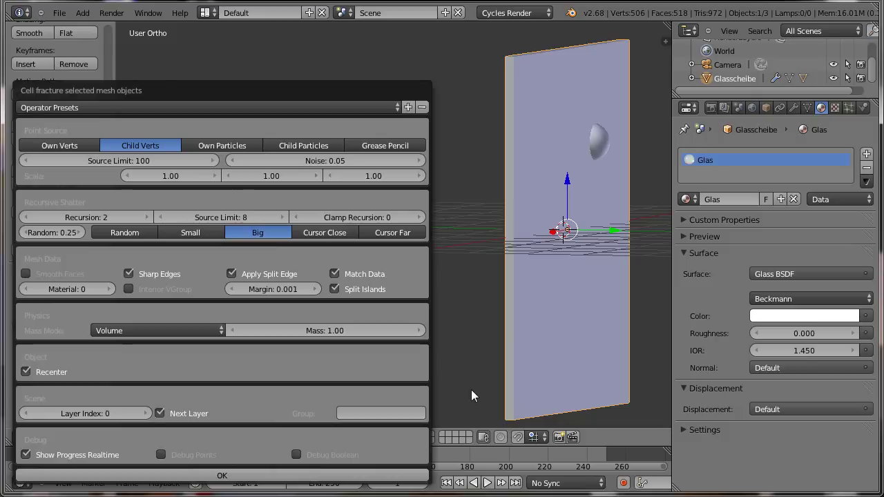
pyautogui.click(233, 274)
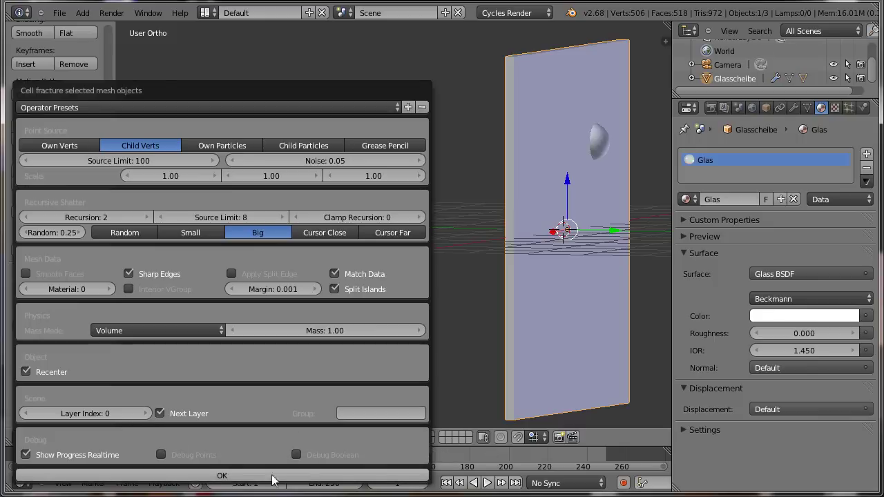
# Step: Run Cell Fracture on the glass pane and show the layer holding the roughly 600 shards
pyautogui.click(222, 480)
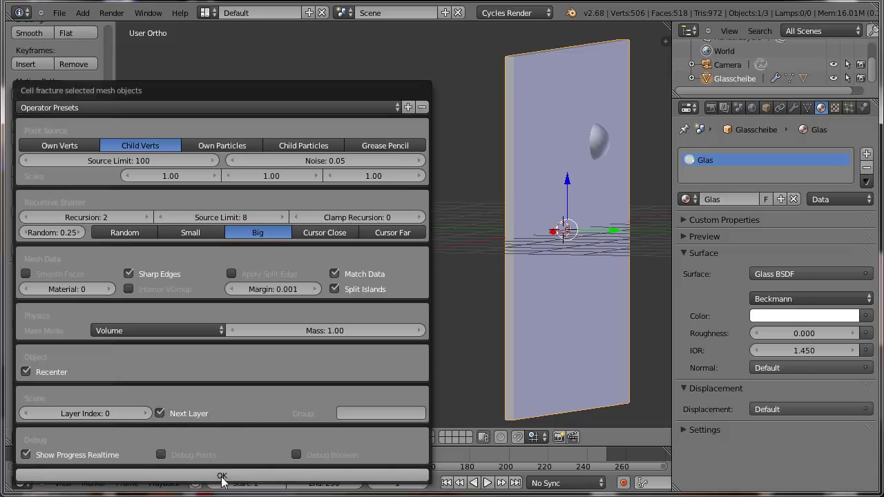
pyautogui.click(221, 477)
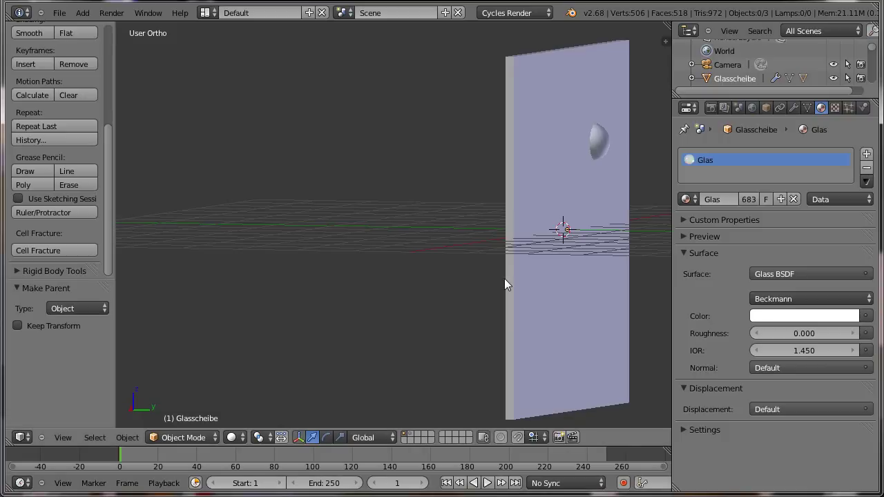
pyautogui.click(408, 433)
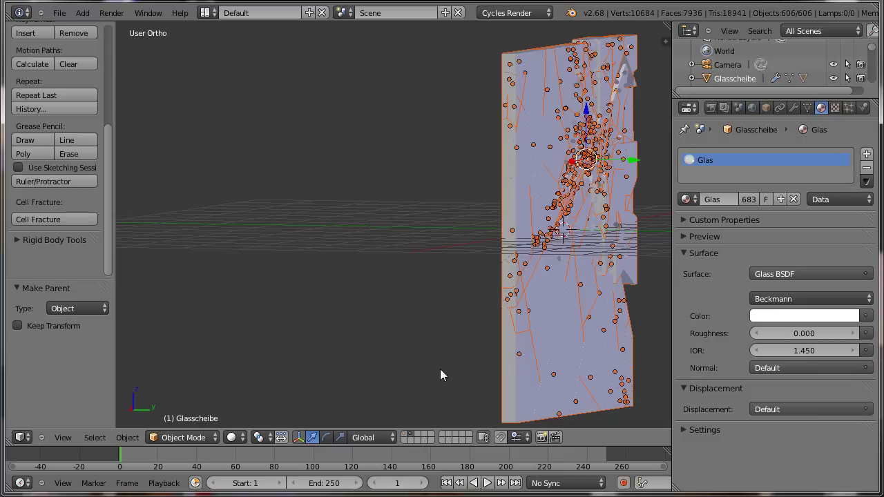
# Step: Frame the shattered pane from the front and hide the fractured shards from view
pyautogui.keyDown('shift'); pyautogui.moveTo(439, 368); pyautogui.dragTo(304, 343, button='middle'); pyautogui.keyUp('shift')
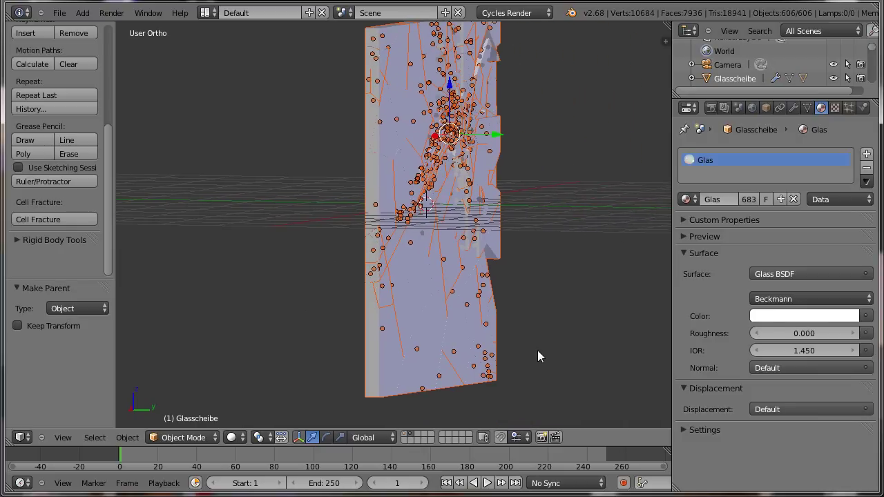
pyautogui.press('KP_1')
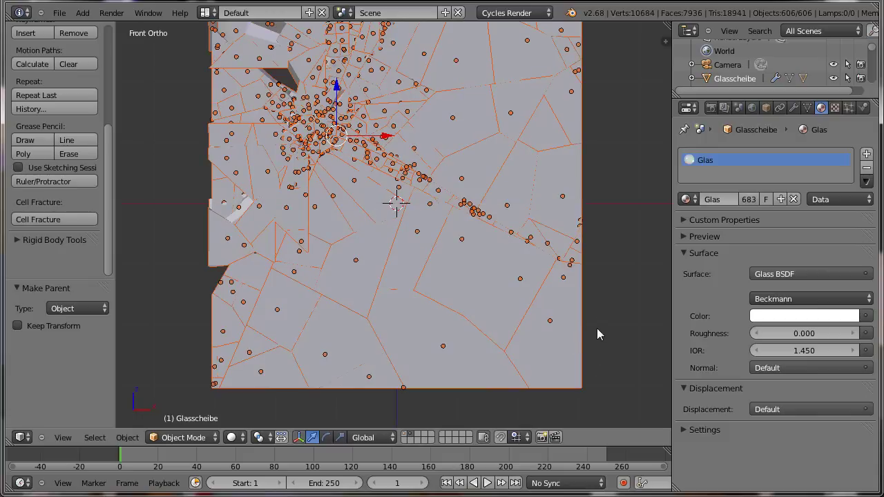
pyautogui.keyDown('shift'); pyautogui.moveTo(596, 308); pyautogui.dragTo(603, 363, button='middle'); pyautogui.keyUp('shift')
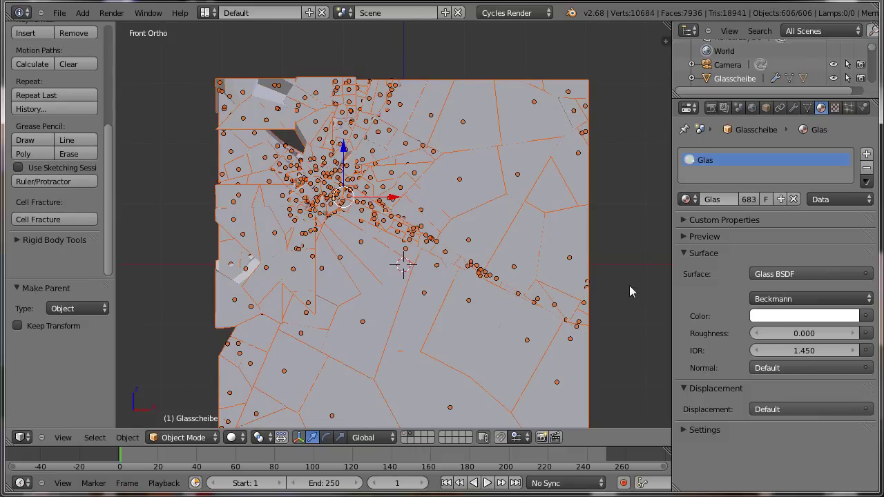
pyautogui.moveTo(620, 359)
pyautogui.keyDown('shift'); pyautogui.mouseDown(button='middle')
pyautogui.moveTo(633, 279)
pyautogui.moveTo(617, 311)
pyautogui.mouseUp(button='middle'); pyautogui.keyUp('shift')
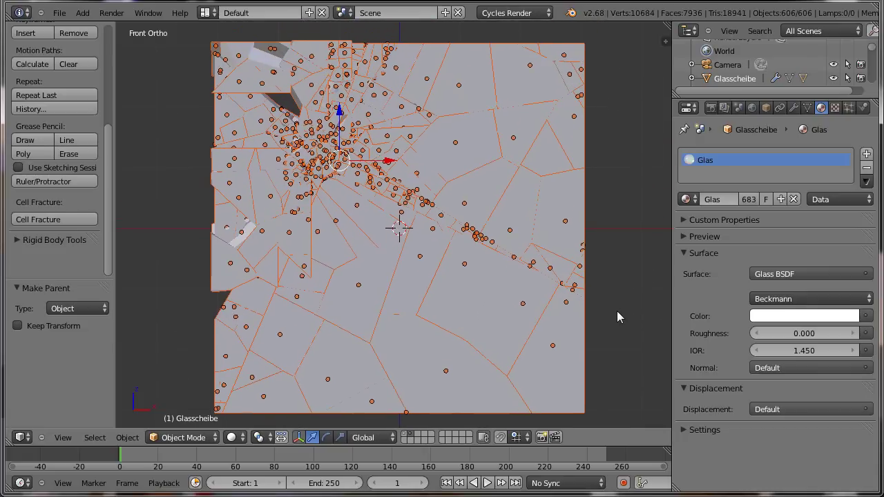
pyautogui.scroll(1, 617, 311)
pyautogui.scroll(1, 617, 311)
pyautogui.scroll(-4, 617, 311)
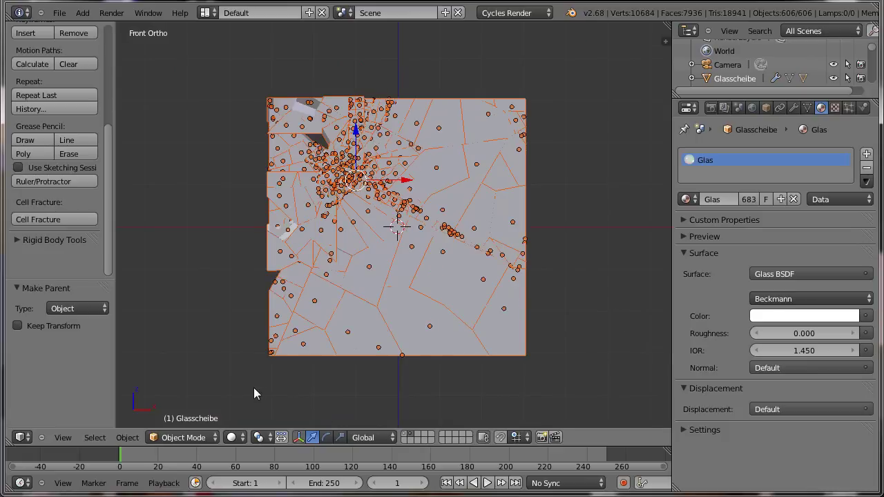
pyautogui.moveTo(253, 387); pyautogui.dragTo(404, 402, button='middle')
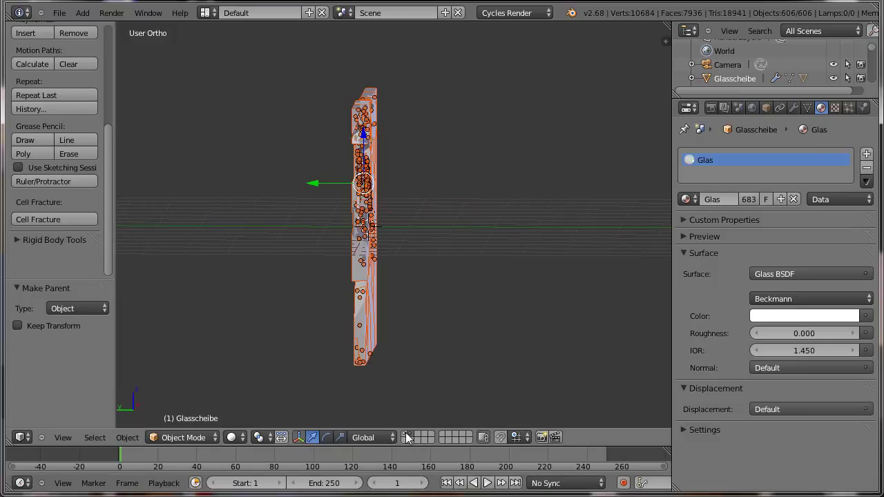
pyautogui.press('Delete')
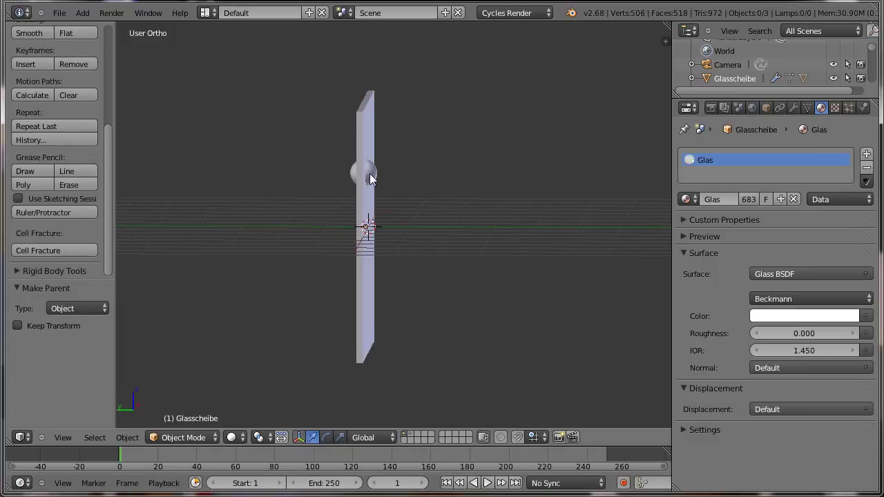
# Step: Select the Kugel sphere and drag it away from the pane along Y in side view
pyautogui.rightClick(372, 174)
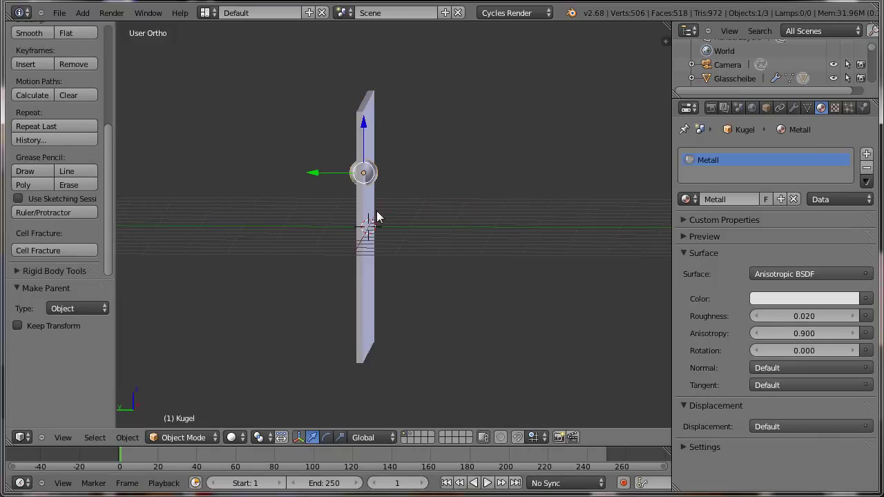
pyautogui.press('KP_3')
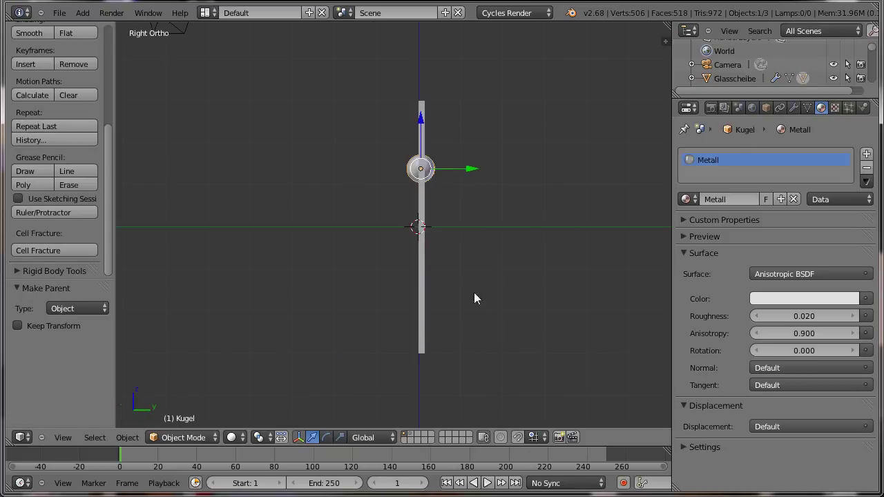
pyautogui.keyDown('shift'); pyautogui.moveTo(485, 301); pyautogui.dragTo(292, 301, button='middle'); pyautogui.keyUp('shift')
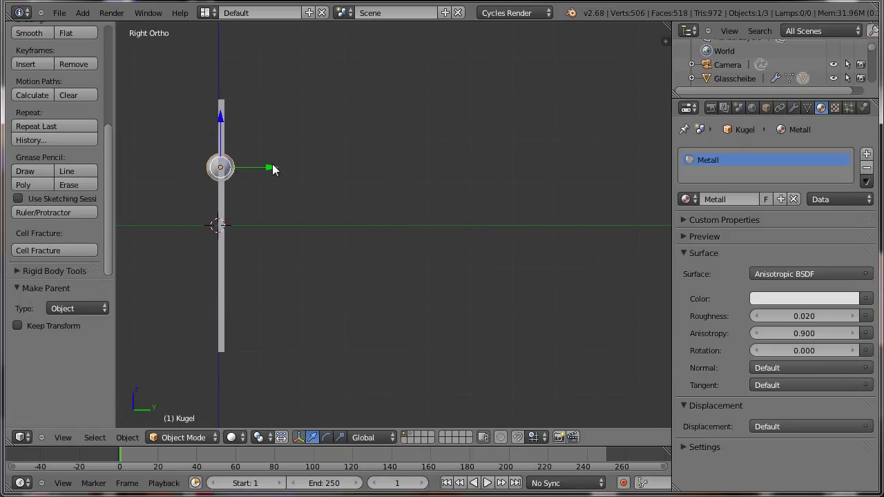
pyautogui.moveTo(276, 168); pyautogui.dragTo(660, 157)
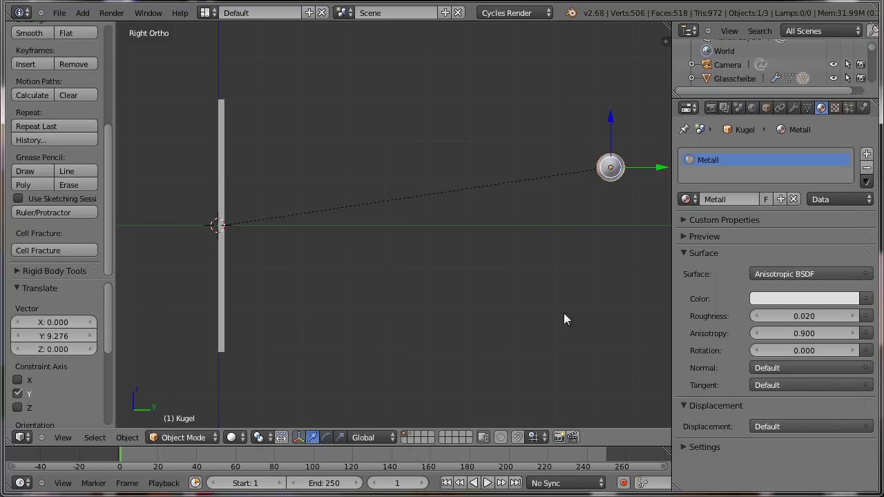
pyautogui.press('KP_0')
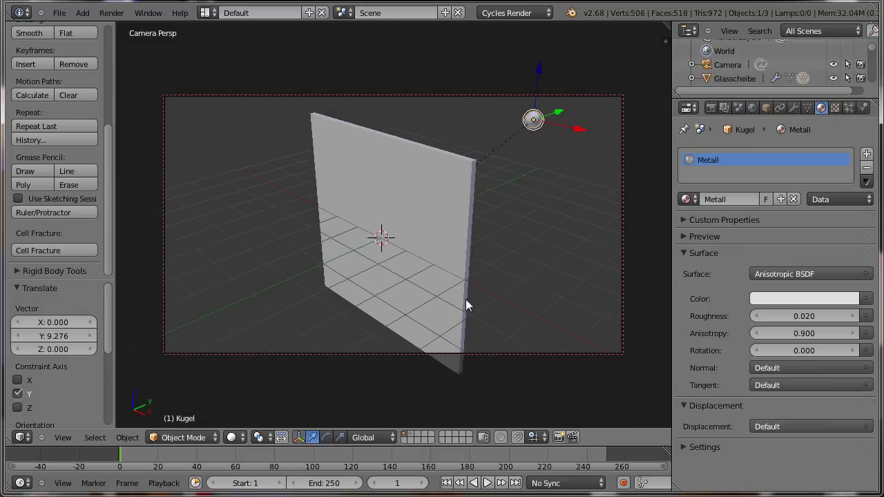
pyautogui.moveTo(499, 319)
pyautogui.mouseDown(button='middle')
pyautogui.moveTo(464, 288)
pyautogui.moveTo(440, 299)
pyautogui.moveTo(456, 297)
pyautogui.mouseUp(button='middle')
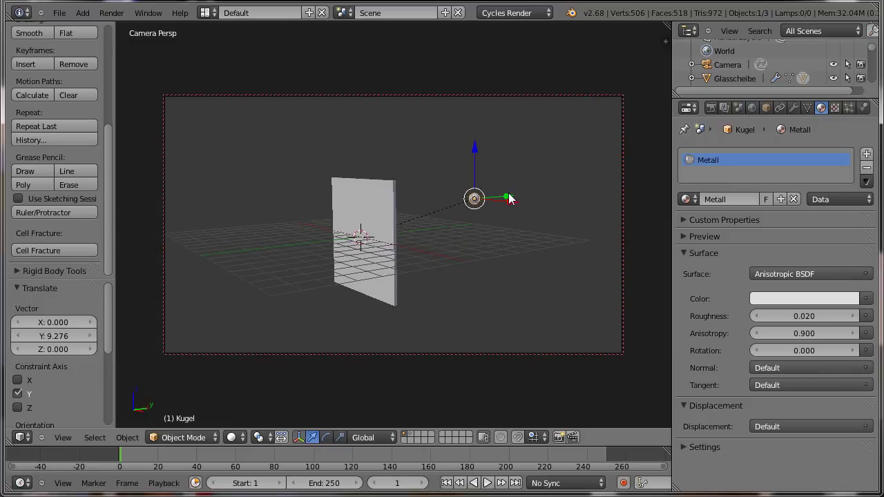
# Step: Move Kugel along Y to 3.863, beside the pane at about pane height
pyautogui.press('g')
pyautogui.press('y')
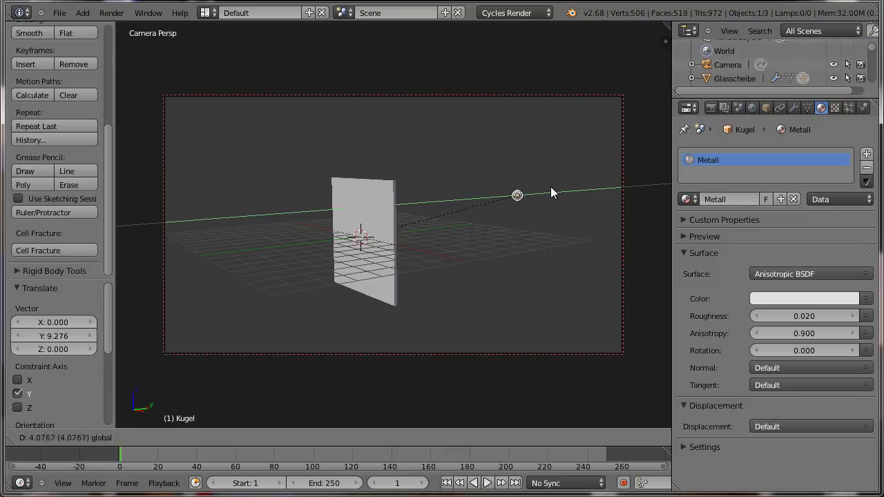
pyautogui.click(549, 187)
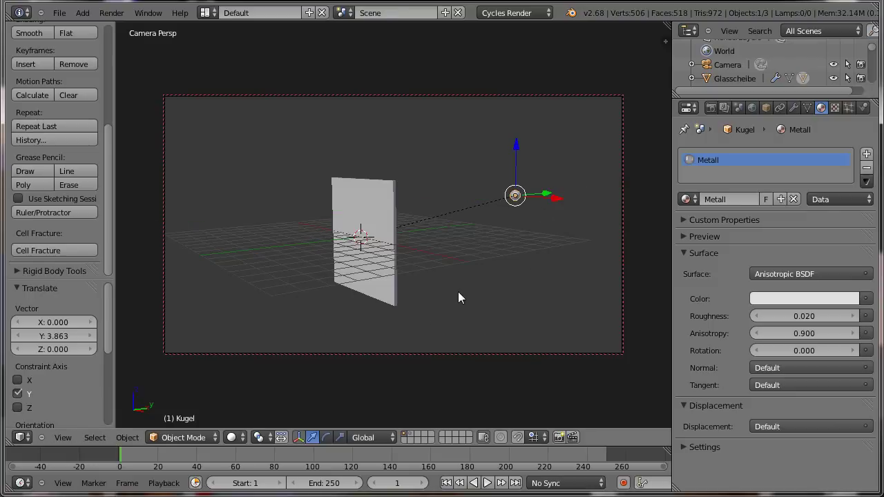
pyautogui.moveTo(450, 290)
pyautogui.mouseDown(button='middle')
pyautogui.moveTo(519, 271)
pyautogui.moveTo(526, 280)
pyautogui.moveTo(508, 290)
pyautogui.mouseUp(button='middle')
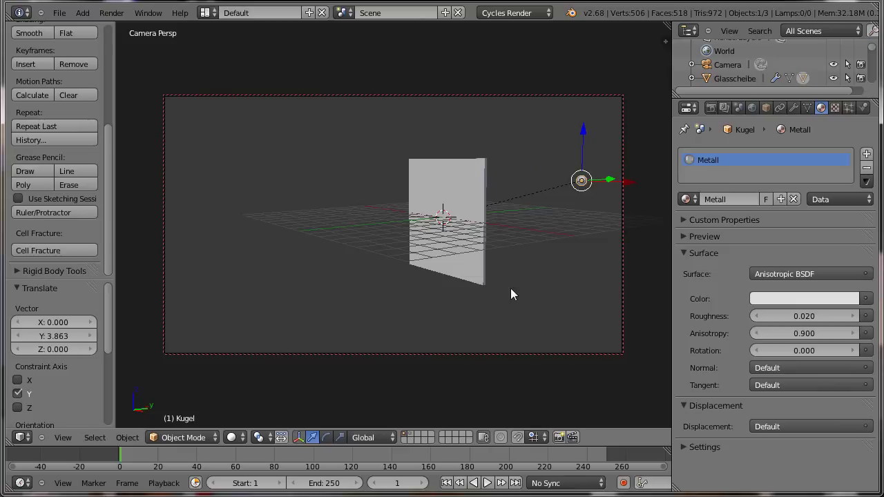
pyautogui.scroll(2, 506, 288)
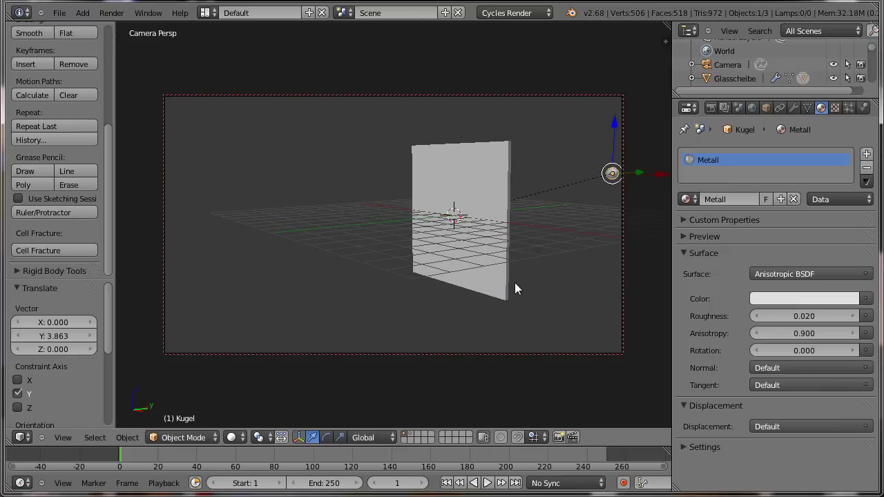
pyautogui.moveTo(506, 288); pyautogui.dragTo(501, 293, button='middle')
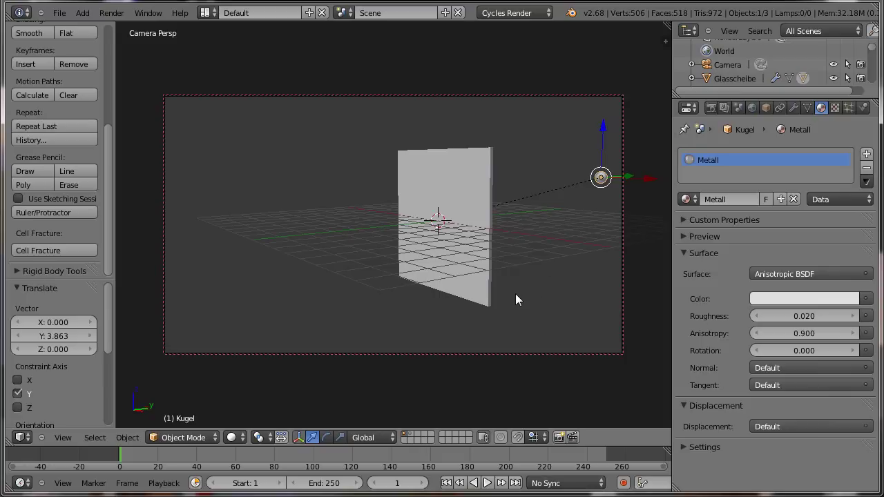
pyautogui.press('KP_3')
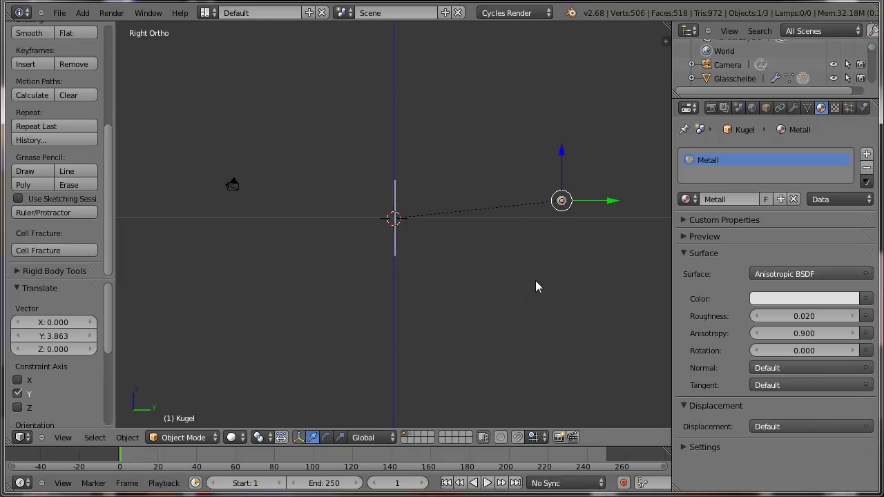
# Step: Insert a location keyframe for Kugel at frame 1
pyautogui.press('i')
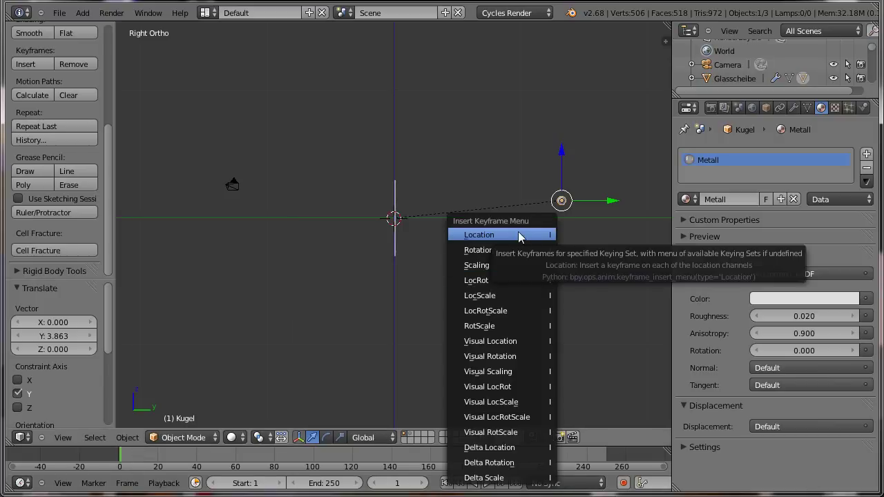
pyautogui.click(518, 235)
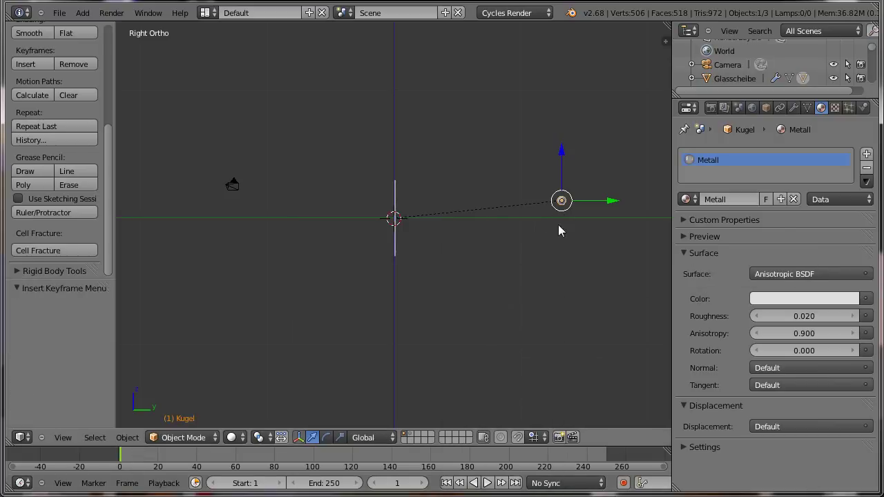
pyautogui.click(408, 434)
pyautogui.click(404, 433)
# Step: At frame 25, move Kugel against the glass pane and keyframe its location
pyautogui.click(172, 467)
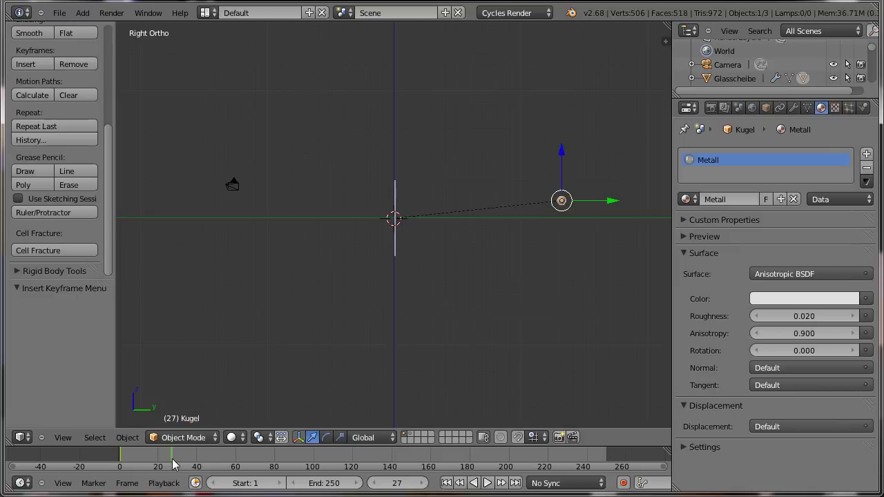
pyautogui.click(373, 483)
pyautogui.click(374, 484)
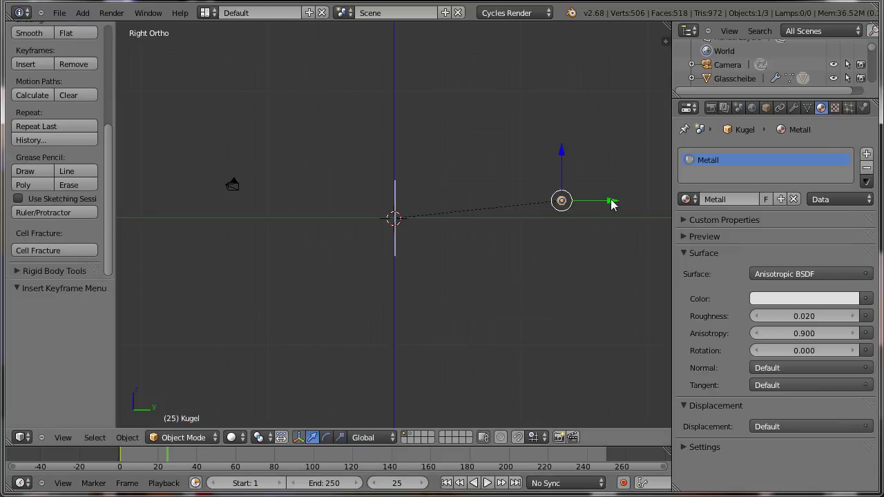
pyautogui.moveTo(613, 203); pyautogui.dragTo(454, 197)
pyautogui.scroll(6, 449, 204)
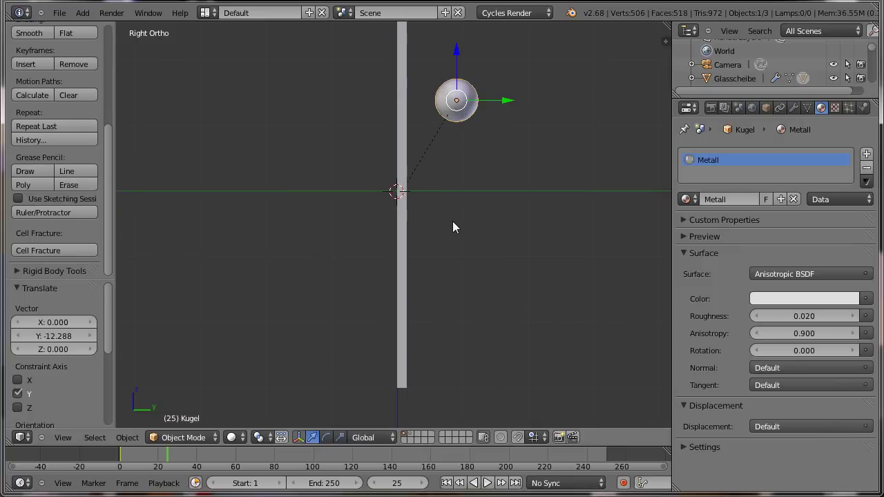
pyautogui.keyDown('shift'); pyautogui.moveTo(452, 221); pyautogui.dragTo(454, 383, button='middle'); pyautogui.keyUp('shift')
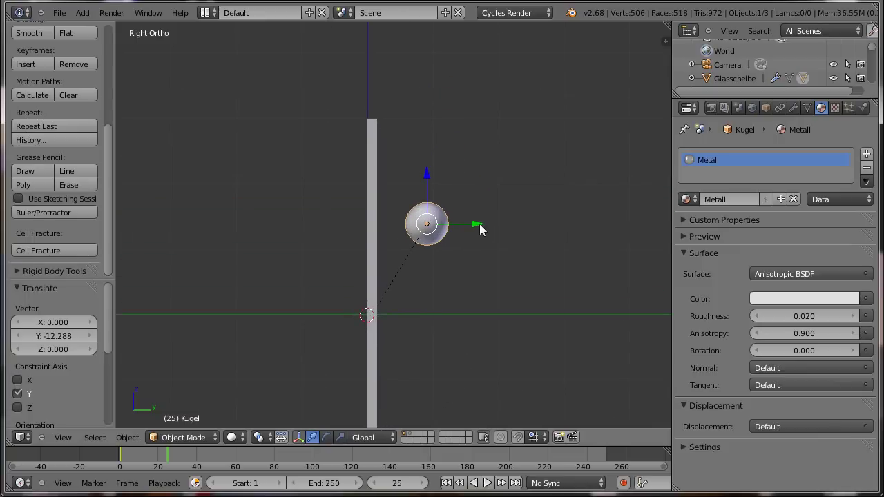
pyautogui.moveTo(482, 229); pyautogui.dragTo(457, 224)
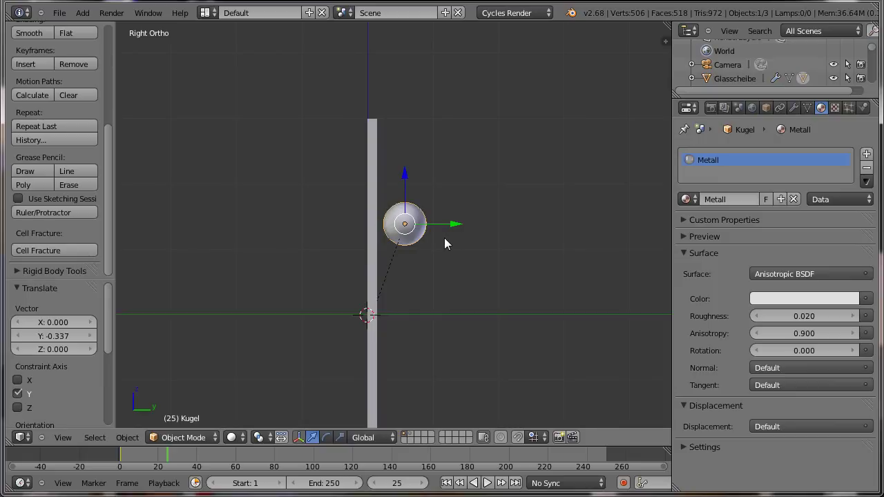
pyautogui.press('i')
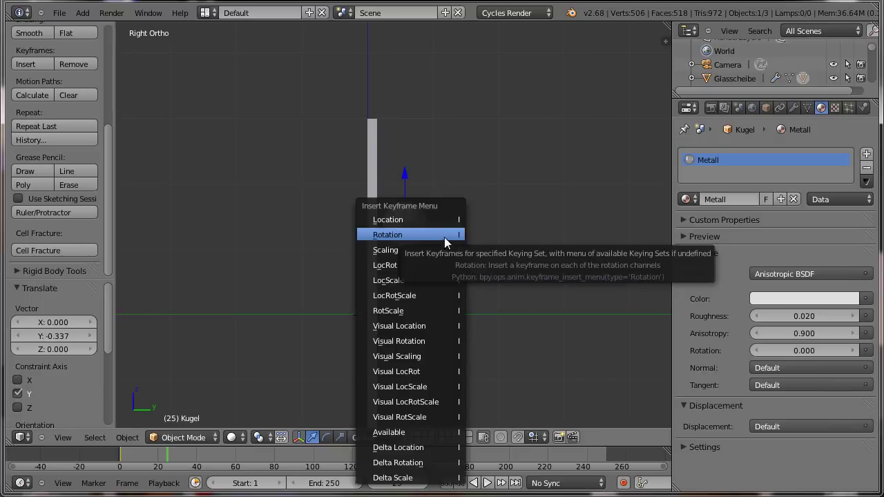
pyautogui.click(441, 220)
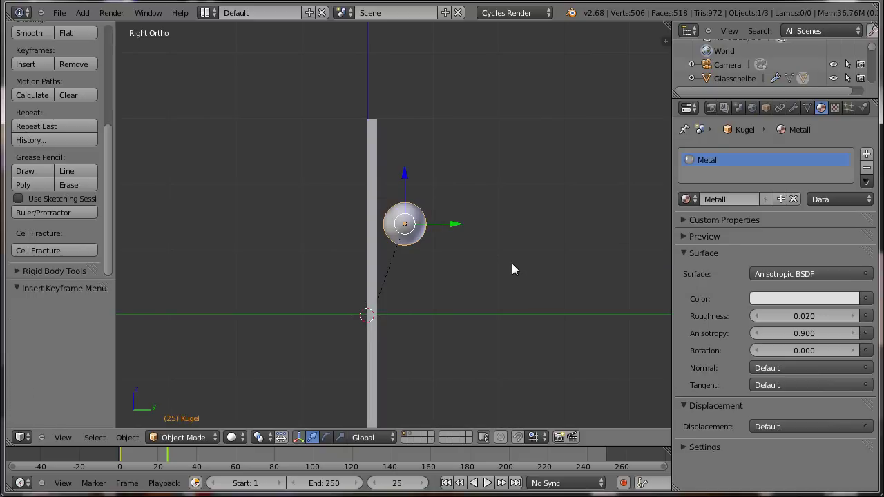
# Step: Play the sphere's flight from frame 1, then stop and rewind to frame 1
pyautogui.click(121, 462)
pyautogui.scroll(-3, 441, 322)
pyautogui.scroll(-2, 447, 318)
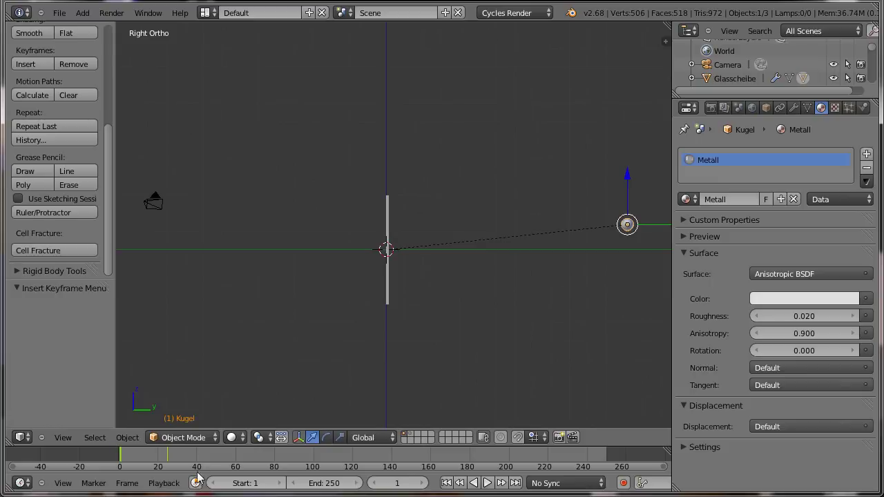
pyautogui.click(485, 483)
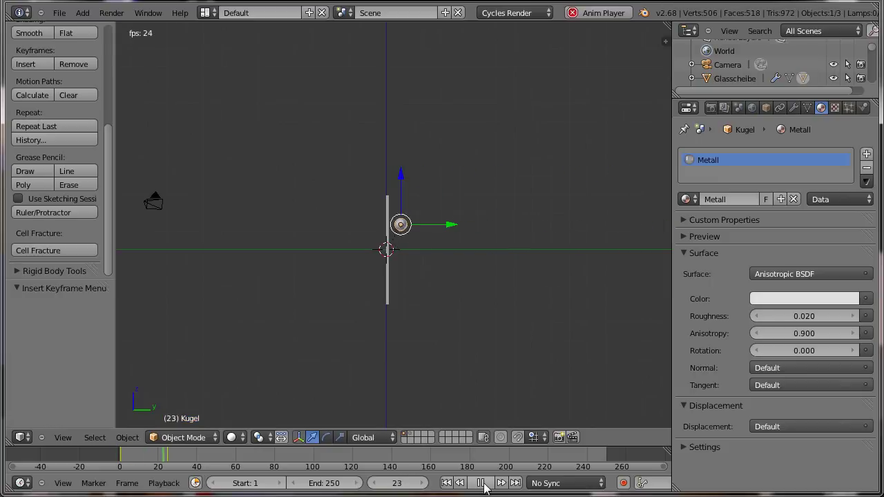
pyautogui.click(484, 484)
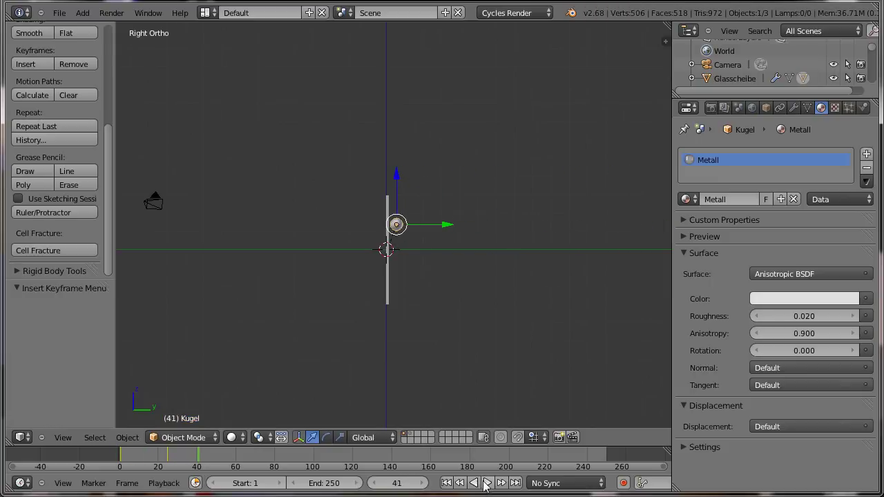
pyautogui.click(121, 455)
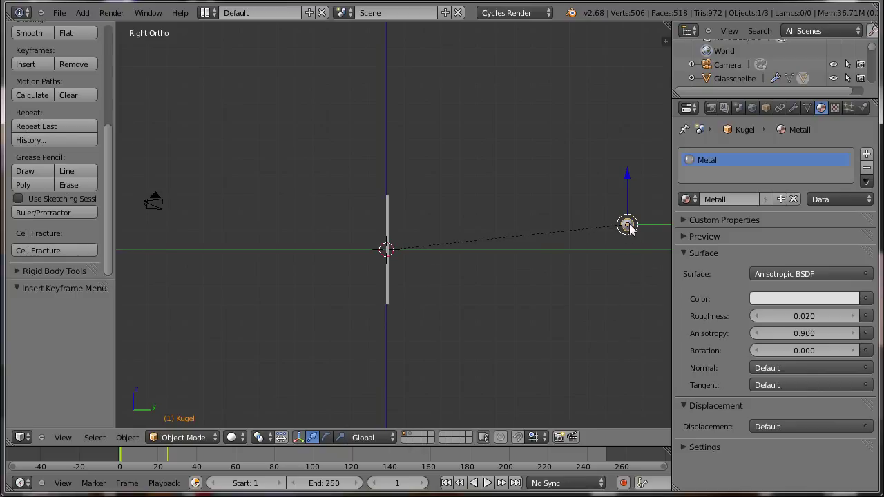
# Step: Make Kugel an active rigid body with Animated ticked, then show the glass shard layer
pyautogui.click(57, 272)
pyautogui.moveTo(109, 206); pyautogui.dragTo(110, 272)
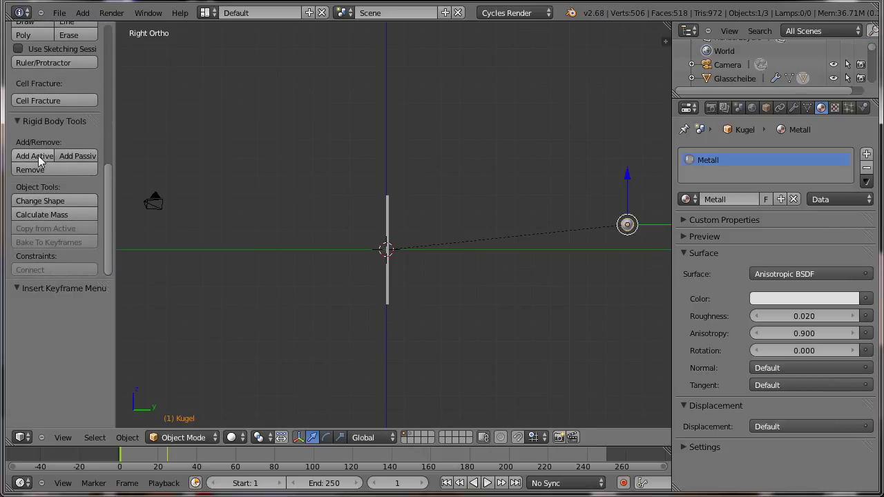
pyautogui.click(39, 157)
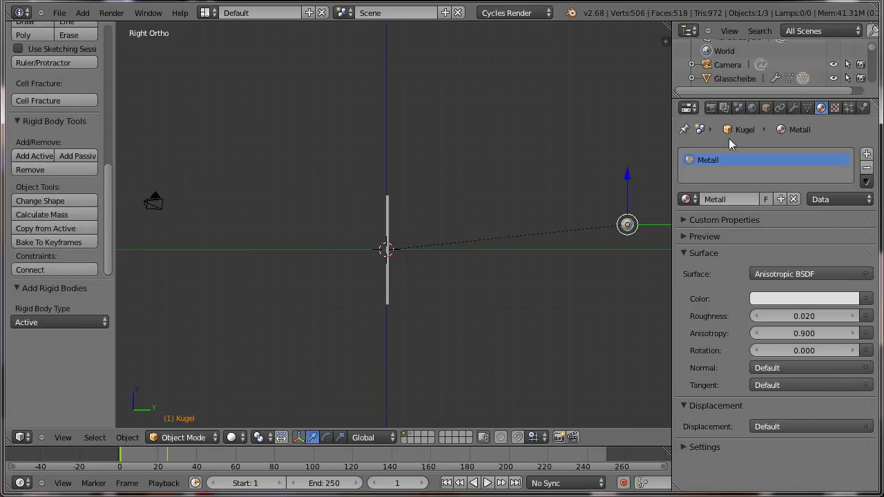
pyautogui.click(862, 108)
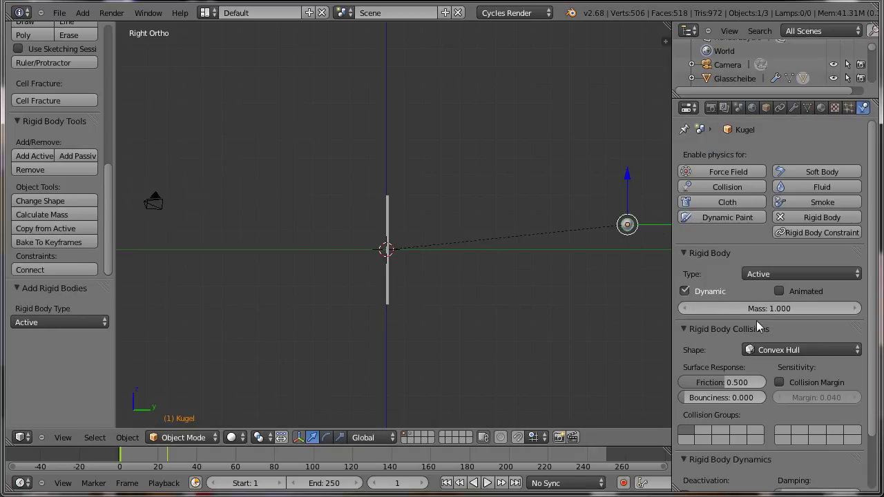
pyautogui.click(779, 291)
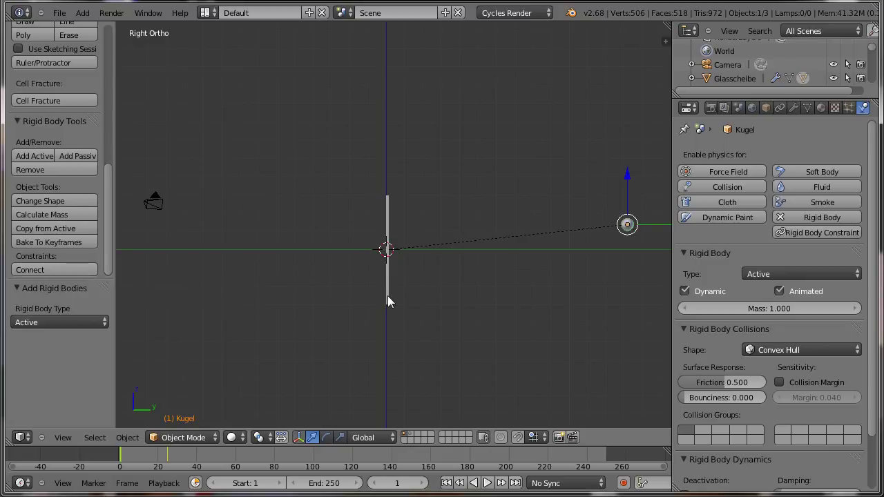
pyautogui.click(409, 435)
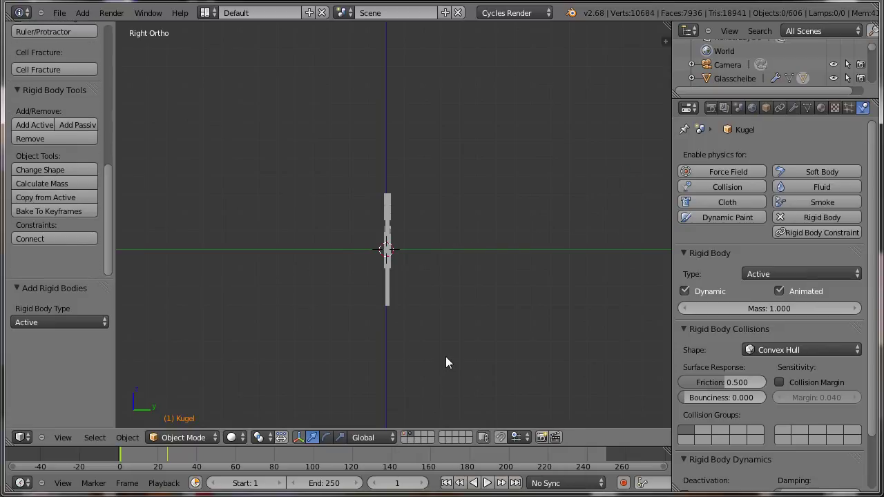
# Step: Face the pane in wireframe display, box-select the shards, then deselect them all
pyautogui.moveTo(445, 357); pyautogui.dragTo(373, 357, button='middle')
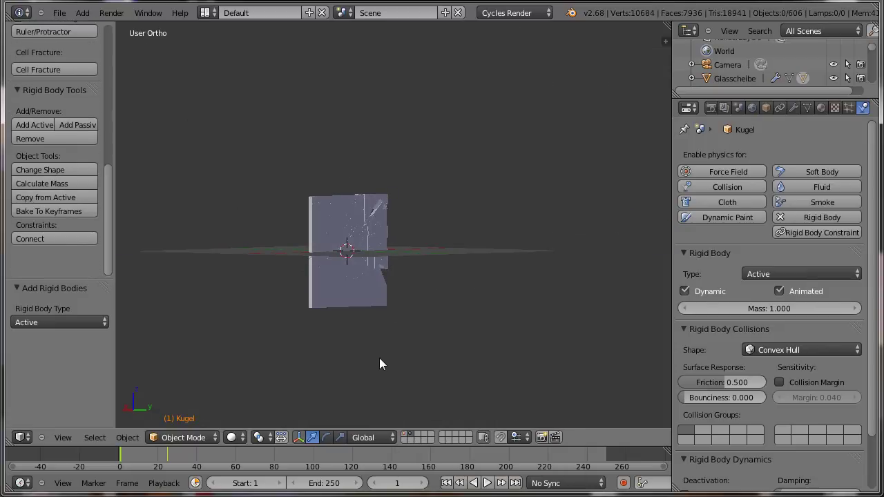
pyautogui.press('z')
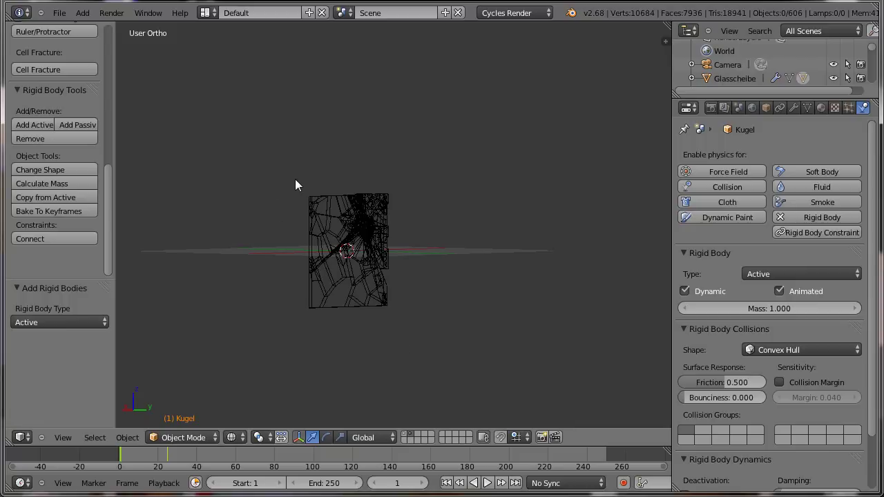
pyautogui.press('b')
pyautogui.moveTo(295, 177); pyautogui.dragTo(408, 333)
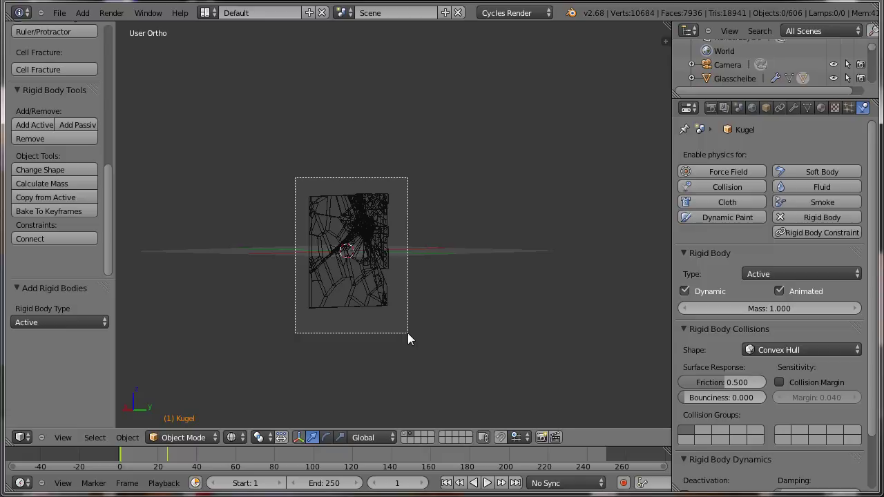
pyautogui.moveTo(408, 333); pyautogui.dragTo(407, 333)
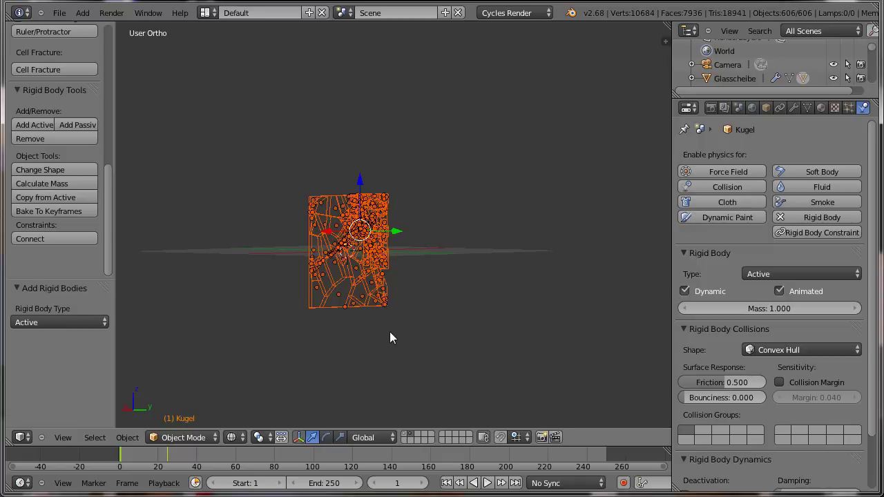
pyautogui.press('a')
pyautogui.press('a')
pyautogui.press('a')
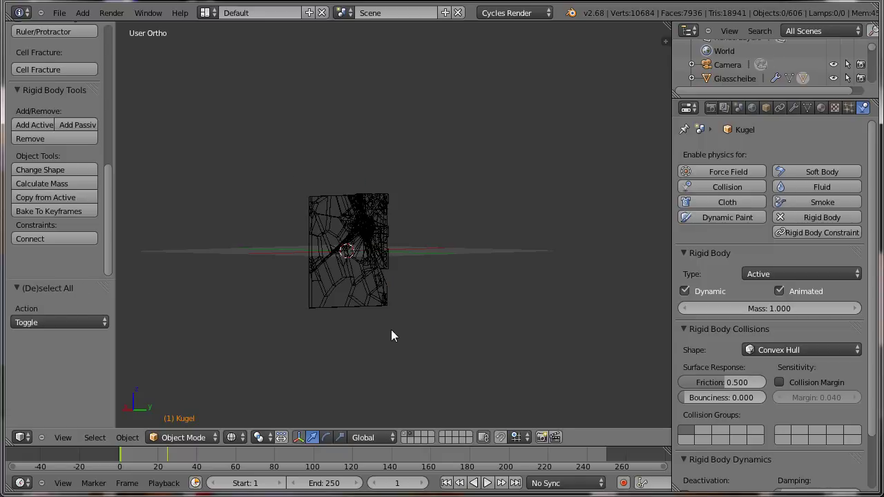
# Step: Deselect the Kugel sphere on its layer, then select a single glass shard
pyautogui.click(405, 438)
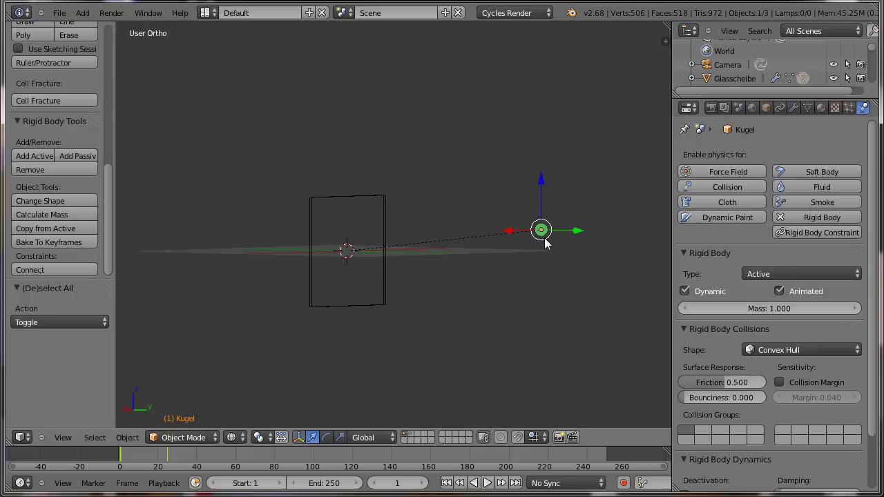
pyautogui.press('a')
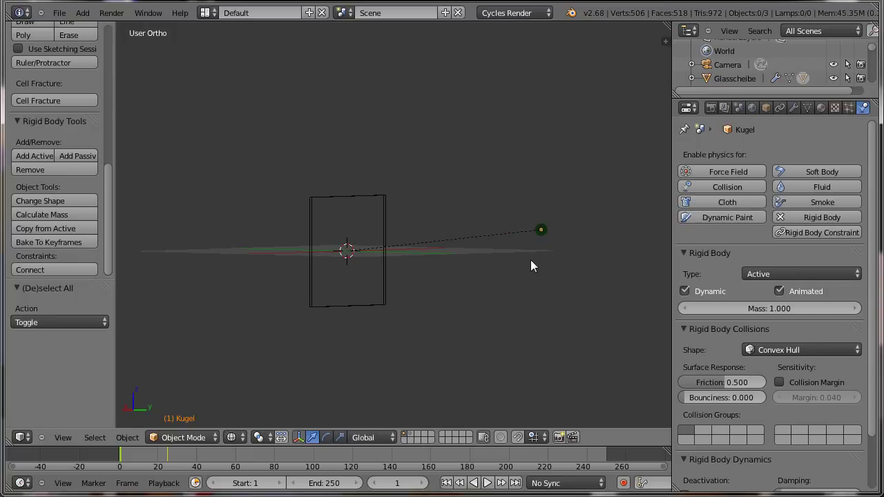
pyautogui.click(410, 435)
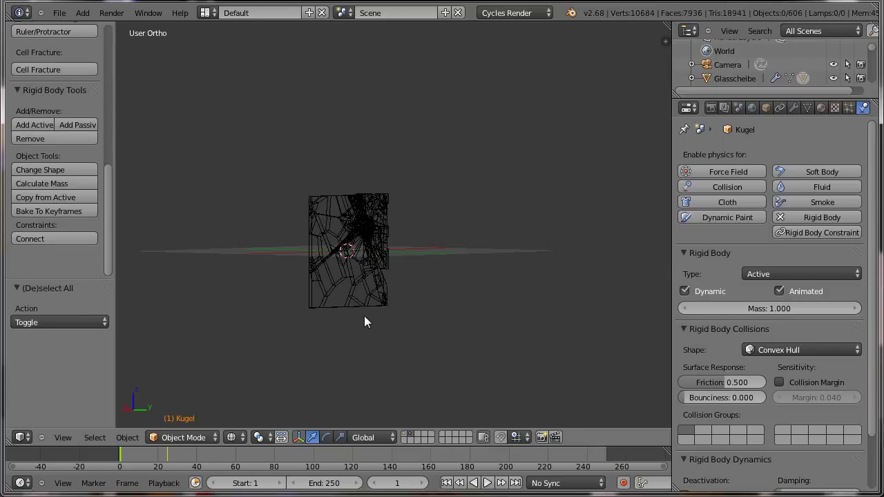
pyautogui.rightClick(325, 303)
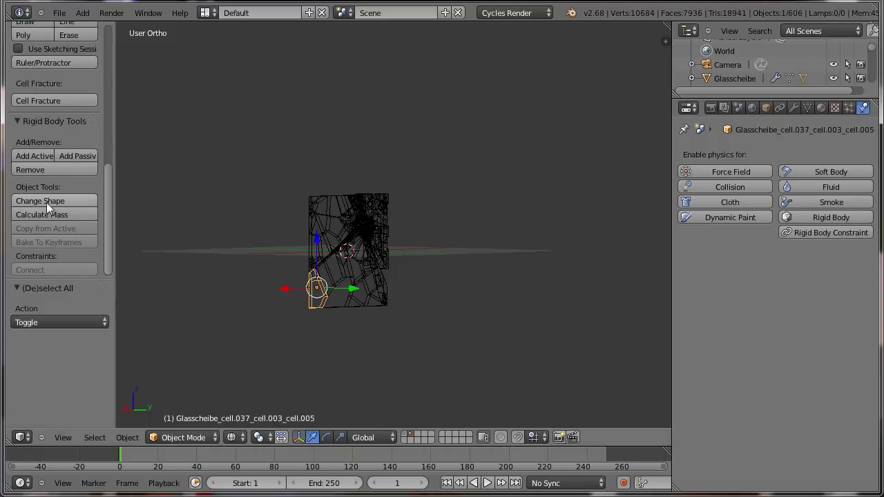
# Step: Make shard Glasscheibe_cell.037_cell.003_cell.005 an active rigid body with Enable Deactivation and Start Deactivated on
pyautogui.click(33, 155)
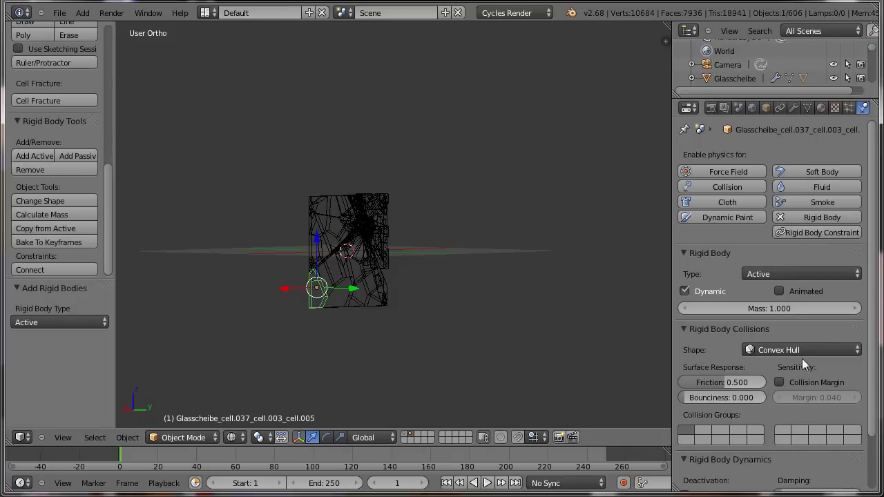
pyautogui.scroll(-1, 796, 376)
pyautogui.scroll(-1, 796, 376)
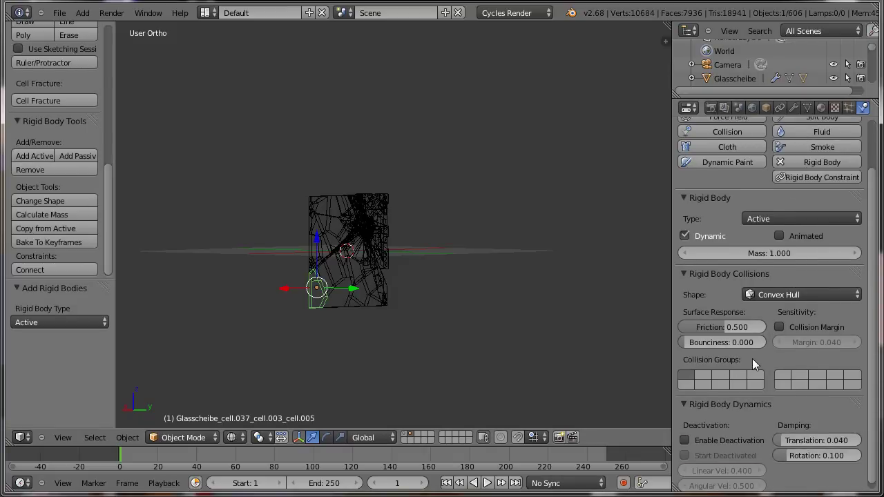
pyautogui.scroll(-1, 800, 353)
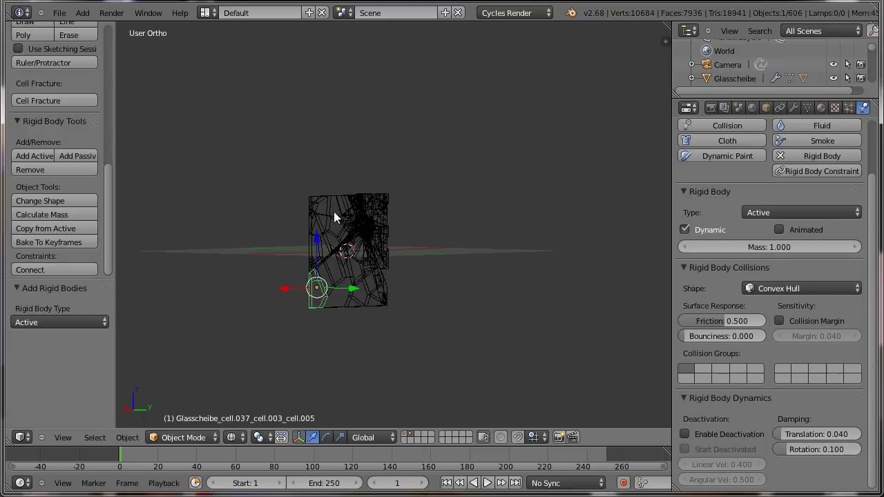
pyautogui.click(686, 435)
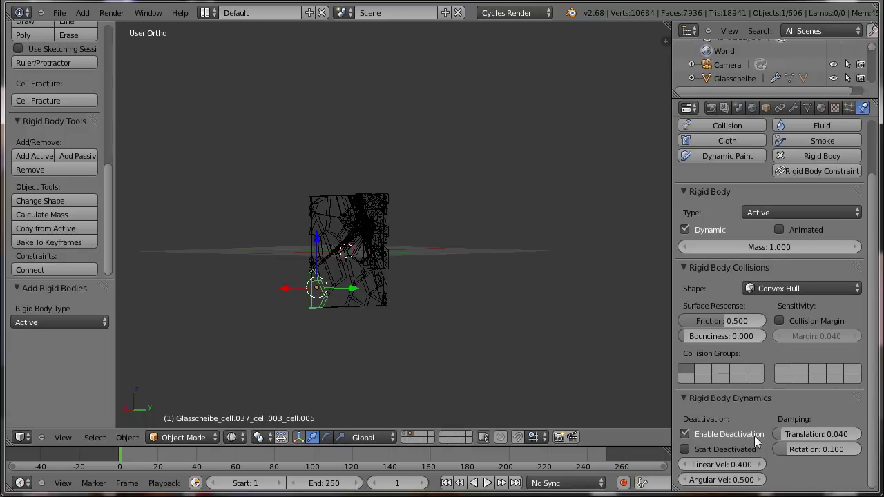
pyautogui.click(684, 449)
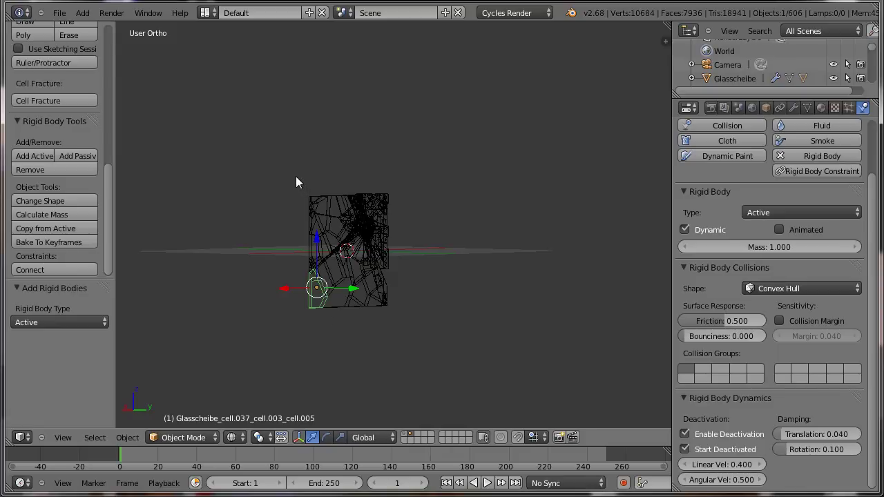
# Step: Box-select all 606 shards, Copy from Active, then spot-check individual shards' rigid body settings
pyautogui.press('b')
pyautogui.moveTo(295, 177); pyautogui.dragTo(413, 324)
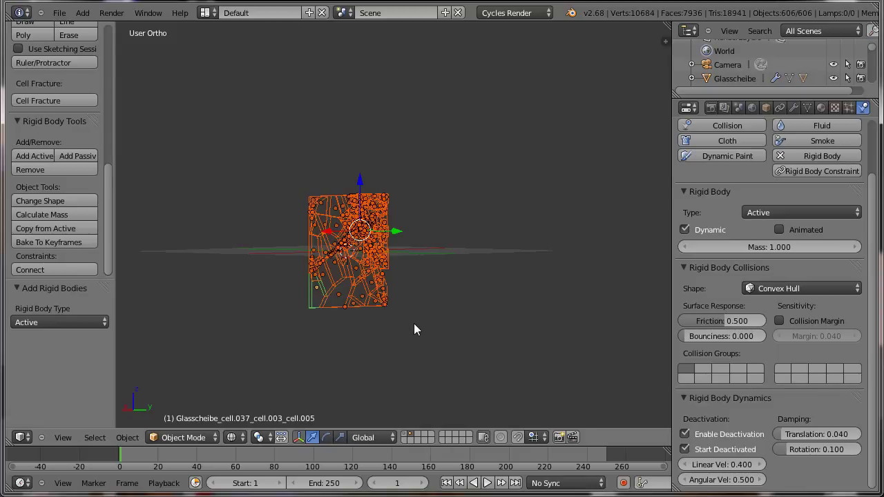
pyautogui.click(27, 229)
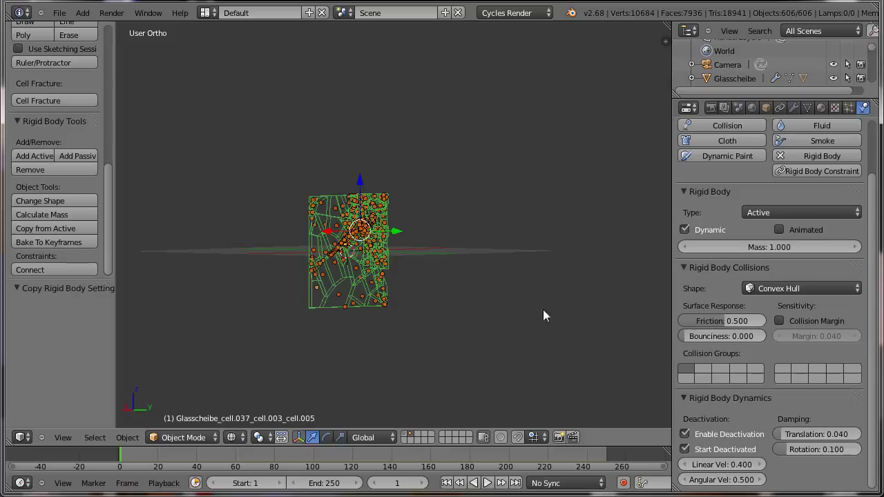
pyautogui.rightClick(384, 273)
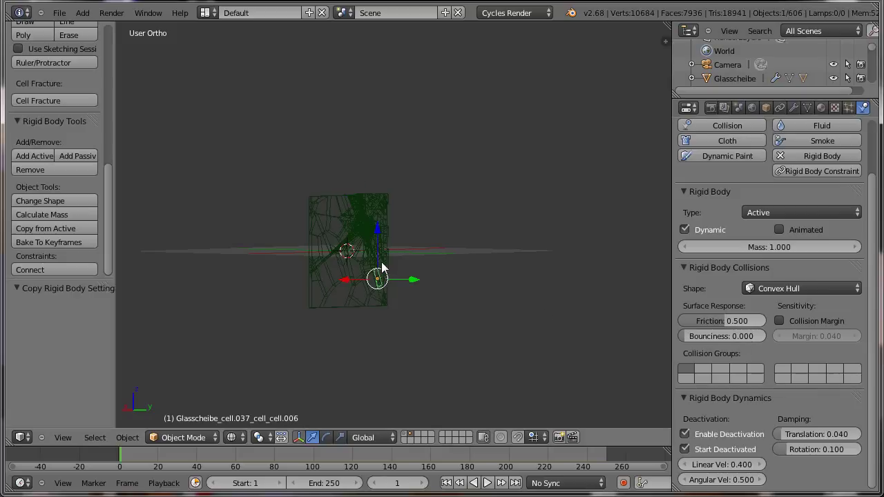
pyautogui.rightClick(382, 213)
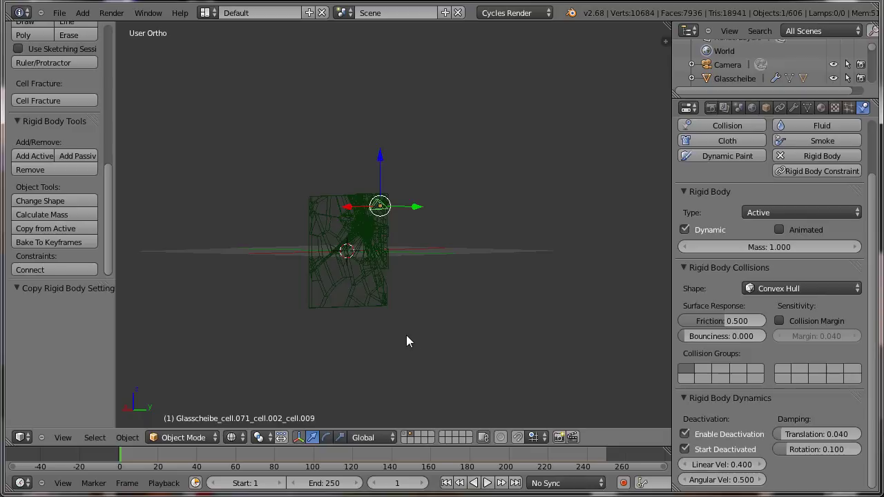
pyautogui.moveTo(338, 326); pyautogui.dragTo(393, 344, button='middle')
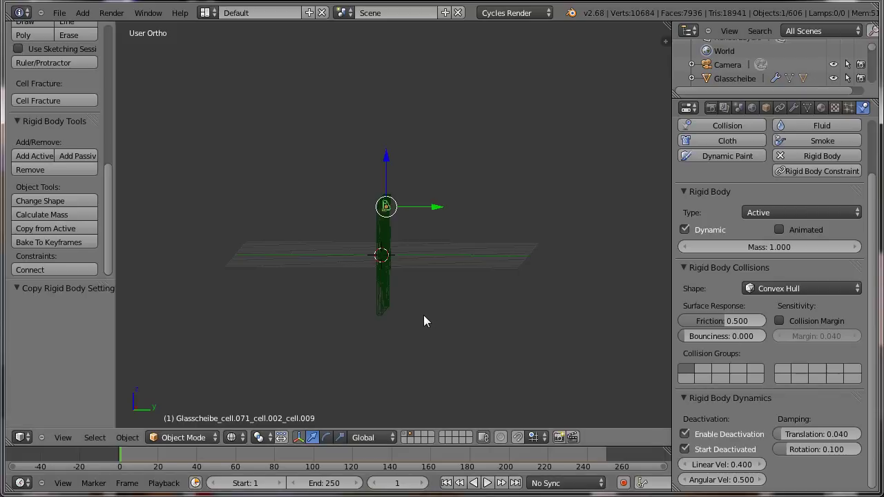
# Step: Show the shard and sphere layers, select Kugel, and test-play the impact
pyautogui.click(404, 438)
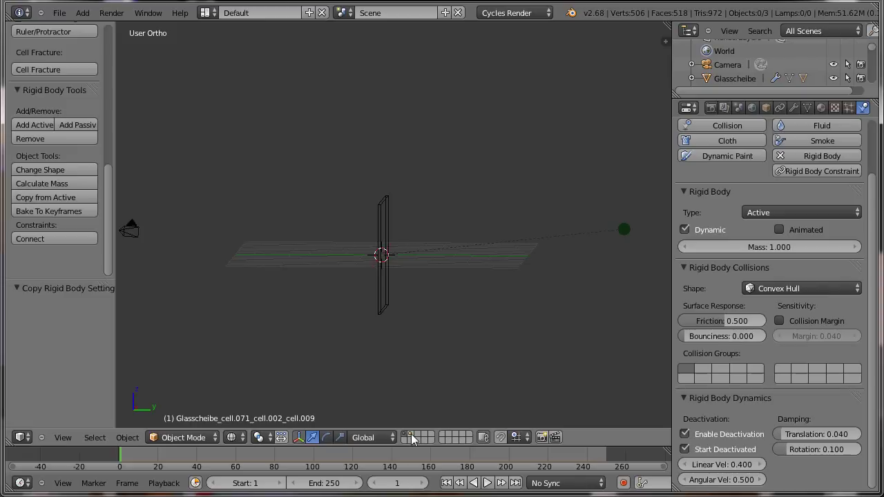
pyautogui.click(411, 439)
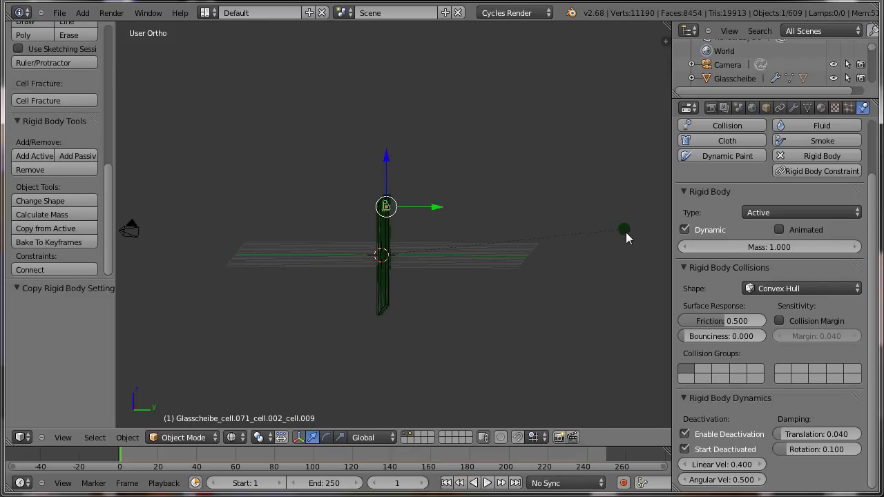
pyautogui.rightClick(625, 231)
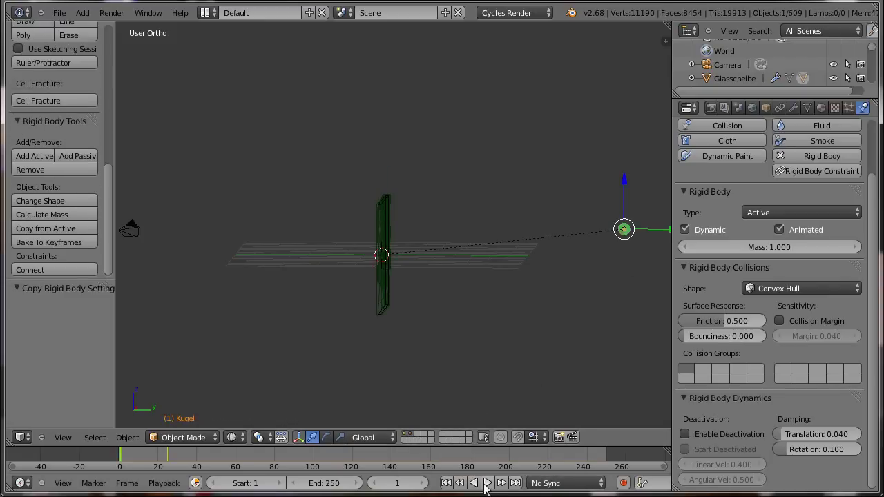
pyautogui.click(487, 482)
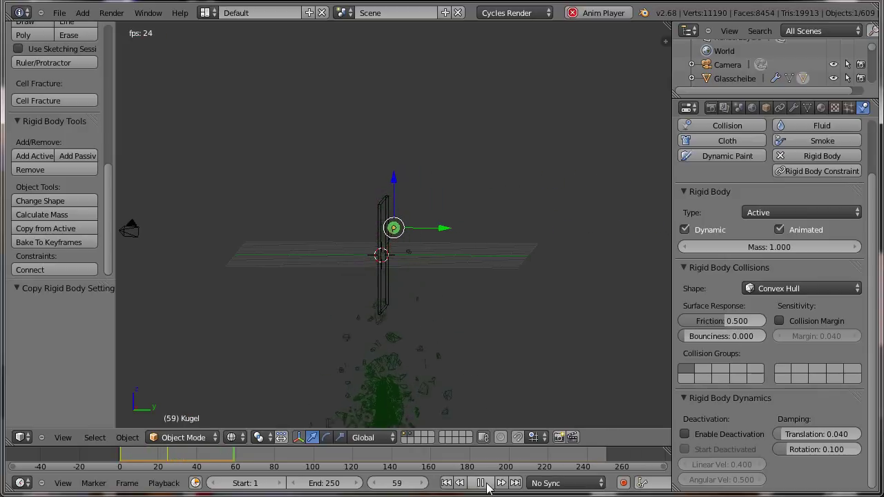
pyautogui.click(484, 482)
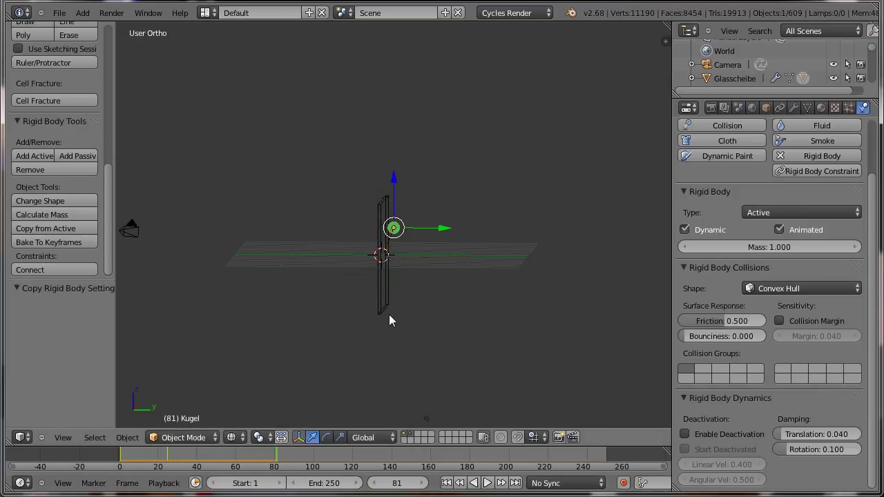
# Step: Show only the pane and sphere layer and rewind to frame 1
pyautogui.moveTo(462, 320)
pyautogui.mouseDown(button='middle')
pyautogui.moveTo(468, 335)
pyautogui.moveTo(437, 363)
pyautogui.mouseUp(button='middle')
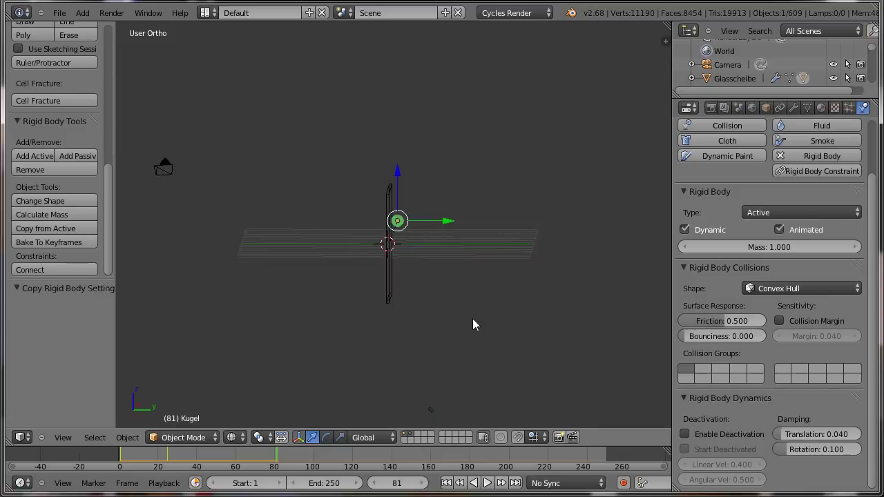
pyautogui.click(405, 437)
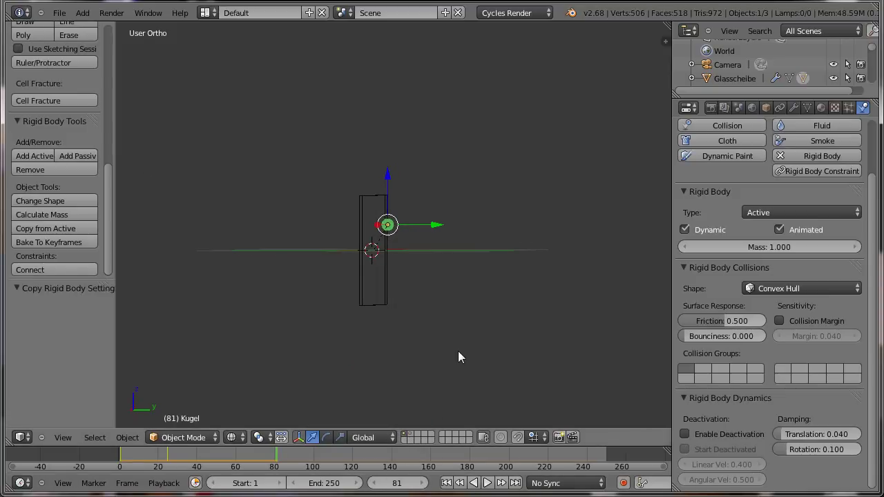
pyautogui.click(120, 450)
# Step: In solid front view, add a plane scaled up 15 times
pyautogui.press('KP_1')
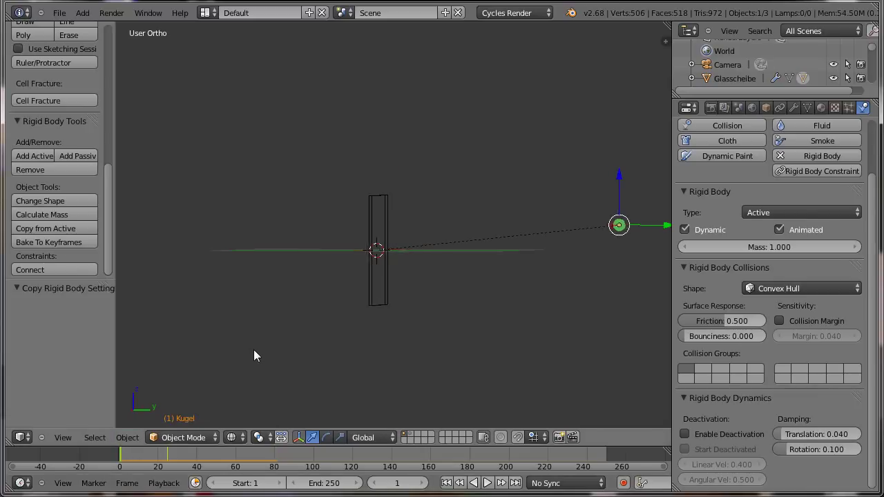
pyautogui.press('z')
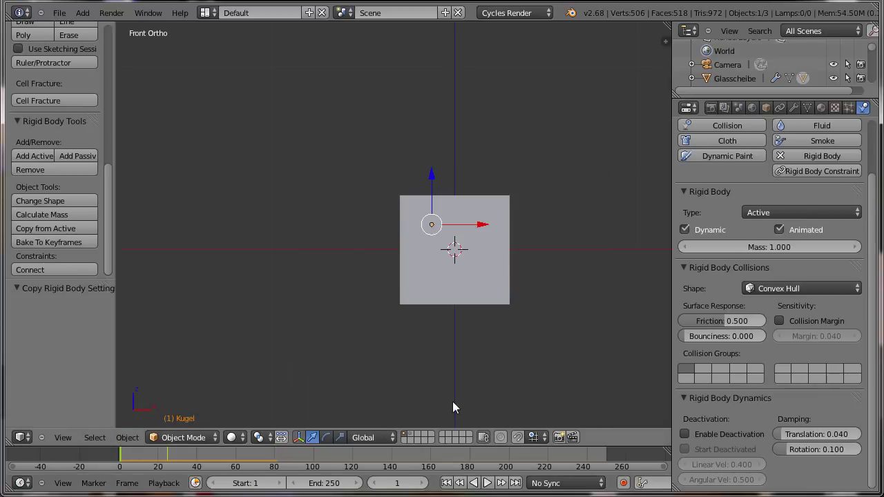
pyautogui.keyDown('shift'); pyautogui.moveTo(443, 385); pyautogui.dragTo(345, 338, button='middle'); pyautogui.keyUp('shift')
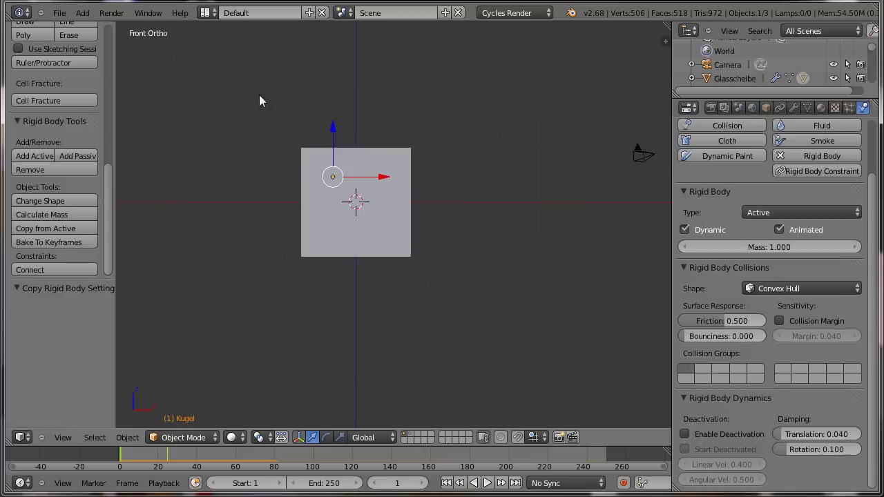
pyautogui.click(82, 13)
pyautogui.moveTo(103, 27)
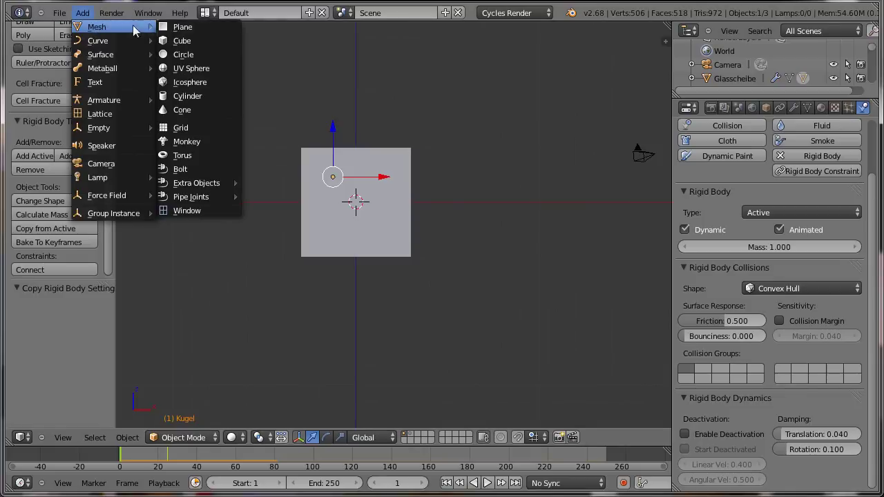
pyautogui.click(178, 27)
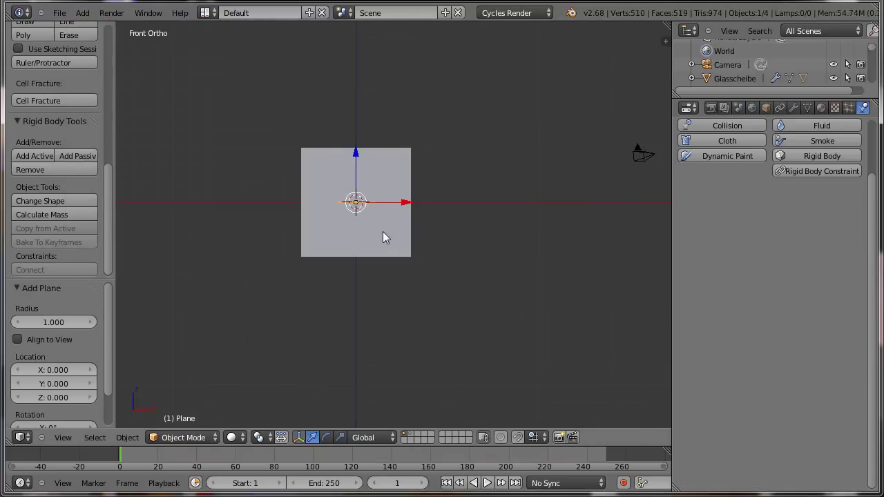
pyautogui.write('s')
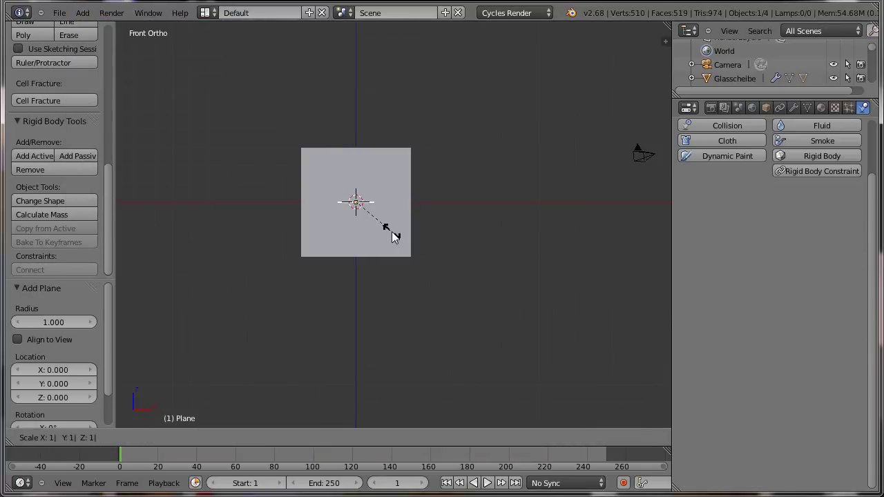
pyautogui.write('15')
pyautogui.press('Return')
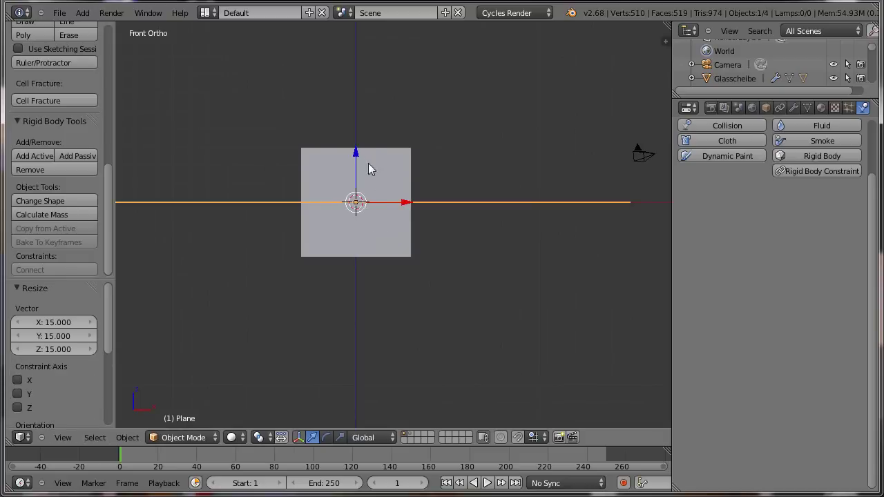
# Step: Lower the plane along Z to sit just beneath the glass pane
pyautogui.moveTo(356, 151); pyautogui.dragTo(353, 216)
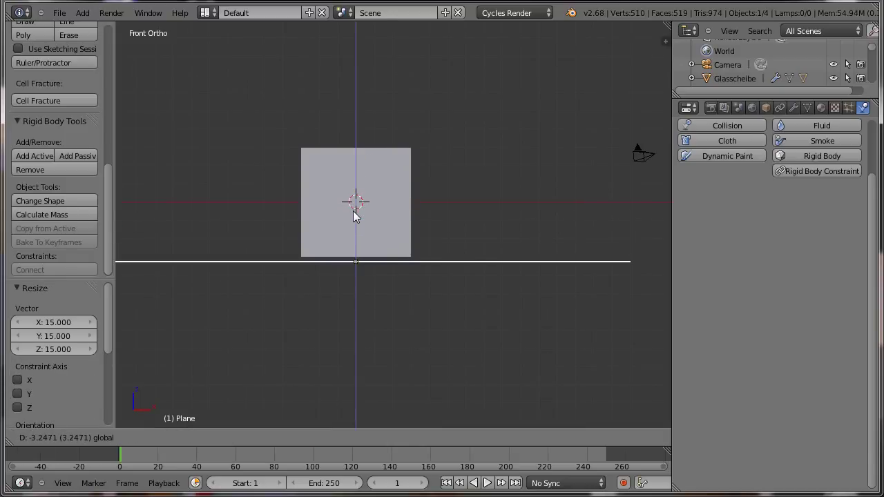
pyautogui.keyDown('shift'); pyautogui.moveTo(392, 338); pyautogui.dragTo(457, 335, button='middle'); pyautogui.keyUp('shift')
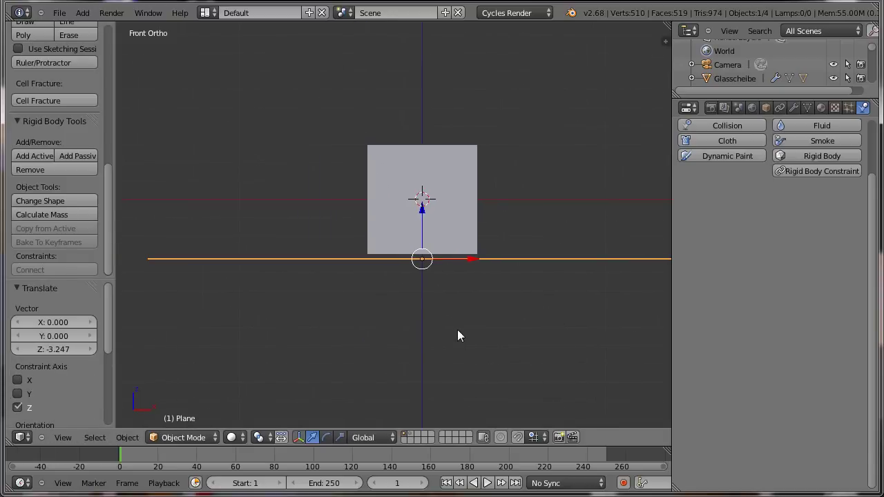
pyautogui.scroll(5, 462, 329)
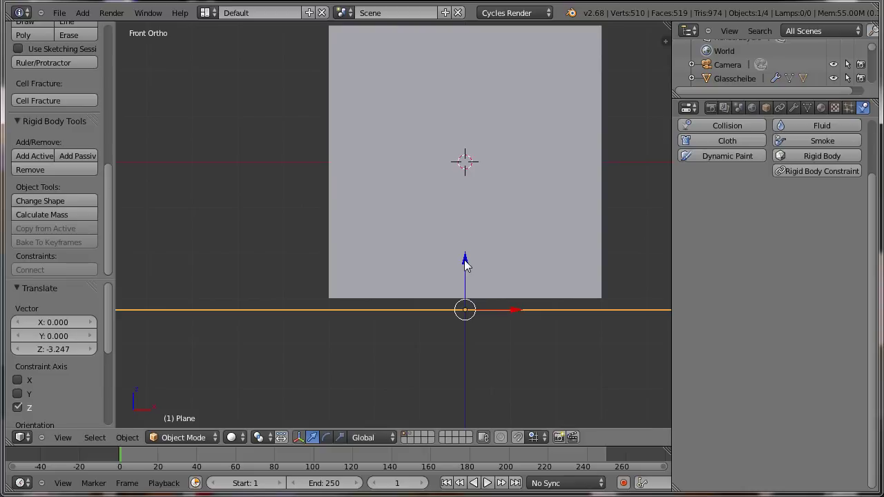
pyautogui.moveTo(465, 261); pyautogui.dragTo(464, 258)
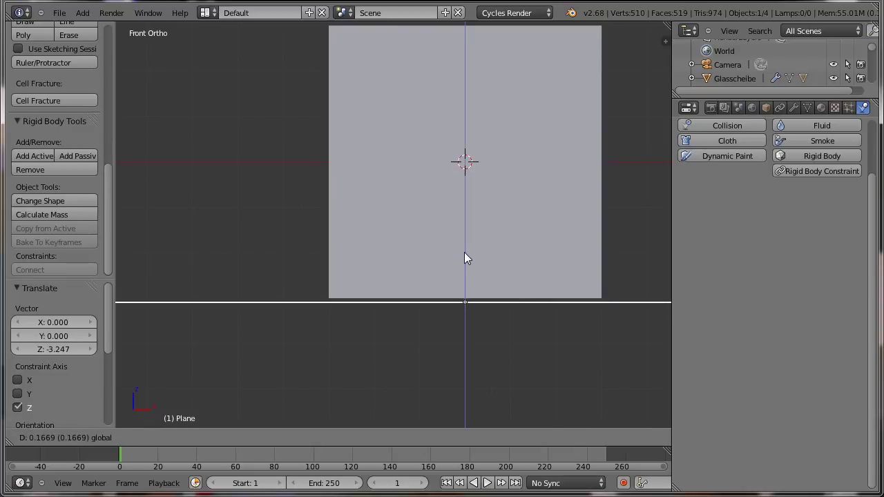
pyautogui.moveTo(463, 252); pyautogui.dragTo(464, 252)
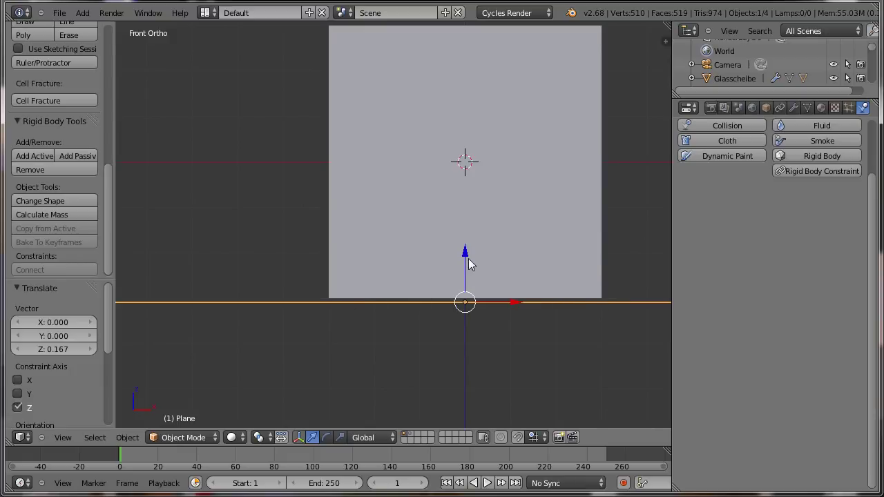
pyautogui.moveTo(464, 253); pyautogui.dragTo(463, 252)
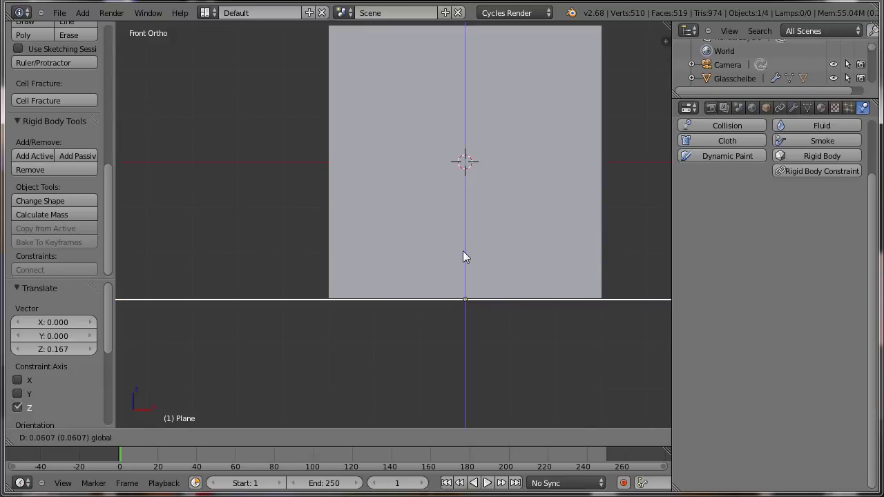
pyautogui.click(463, 251)
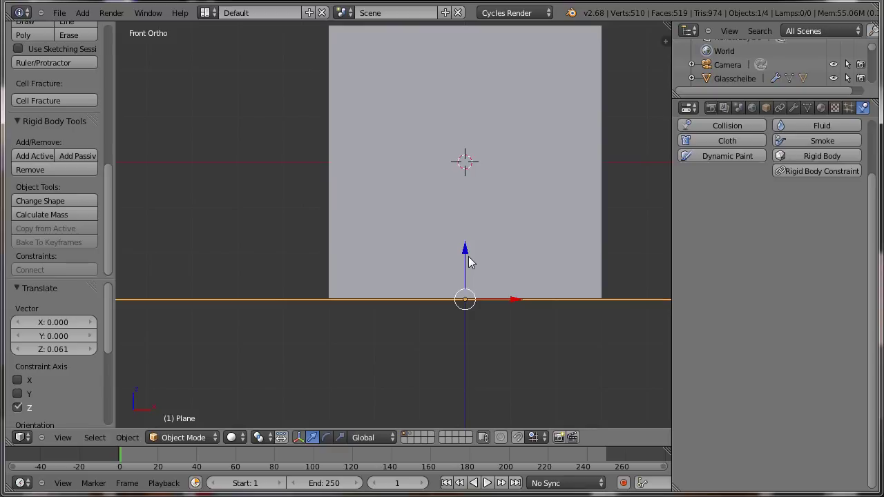
pyautogui.moveTo(466, 253); pyautogui.dragTo(466, 254)
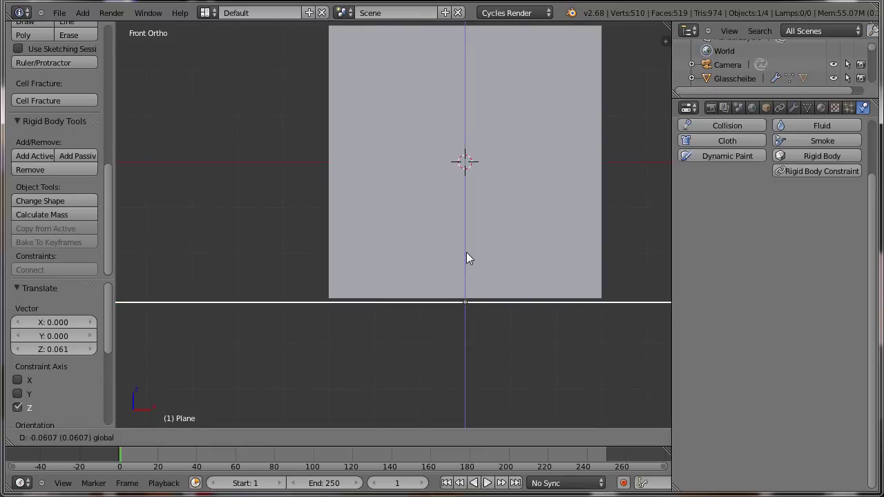
pyautogui.click(466, 252)
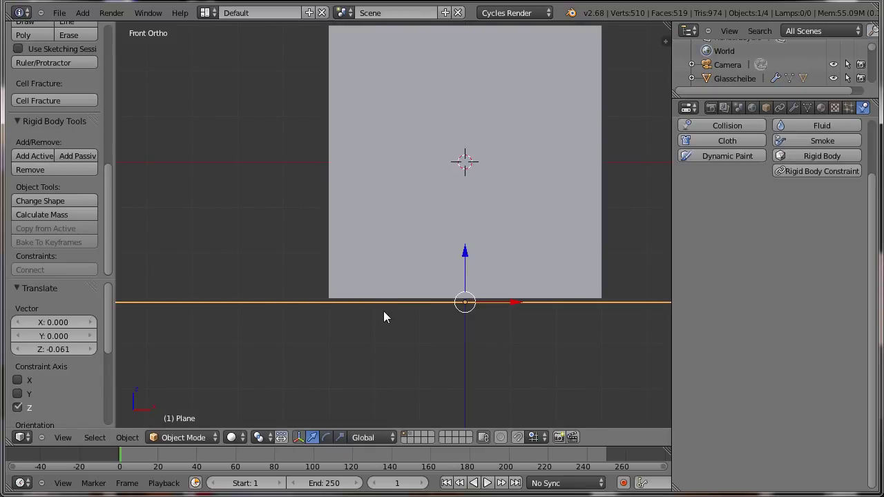
# Step: Extrude the plane's face 0.2124 downward into a thin floor slab
pyautogui.press('Tab')
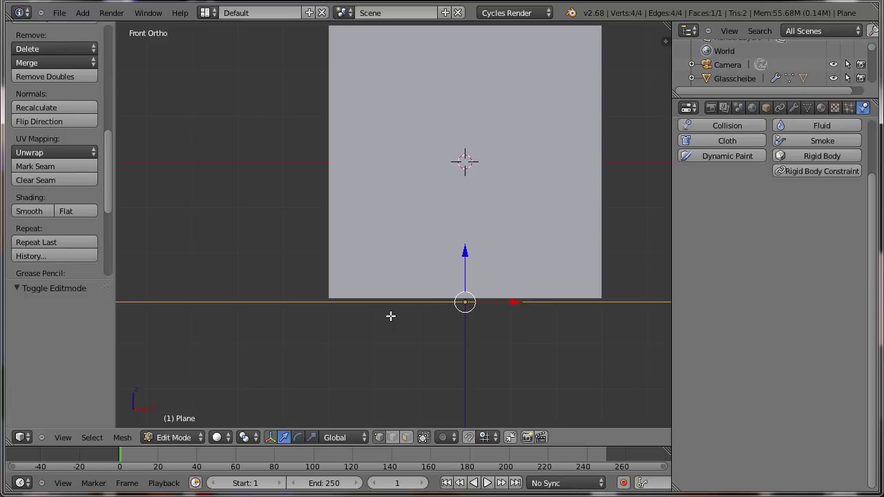
pyautogui.press('e')
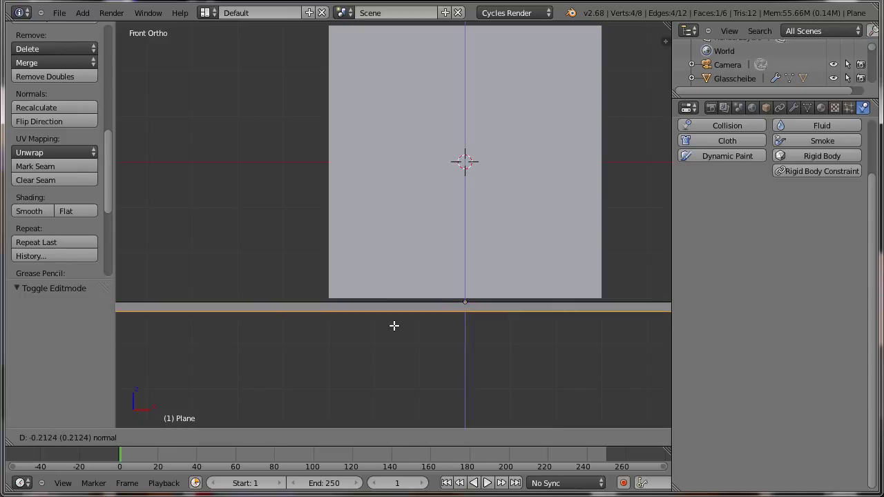
pyautogui.click(393, 325)
pyautogui.press('Tab')
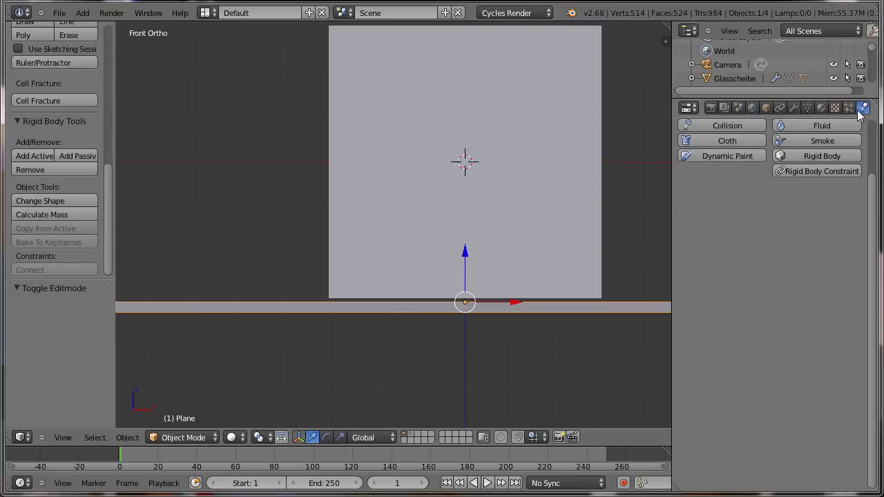
# Step: Create a new material for the floor named Boden
pyautogui.click(823, 108)
pyautogui.click(766, 197)
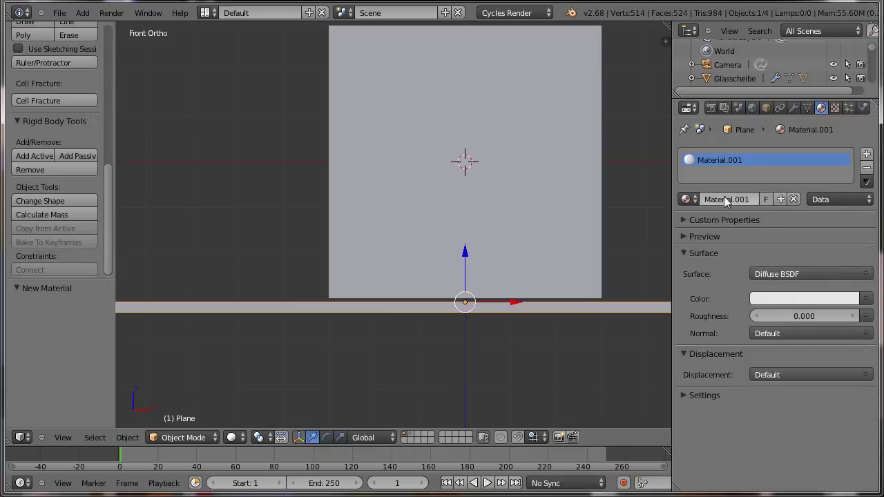
pyautogui.click(724, 198)
pyautogui.write('Bod')
pyautogui.write('en')
pyautogui.press('Return')
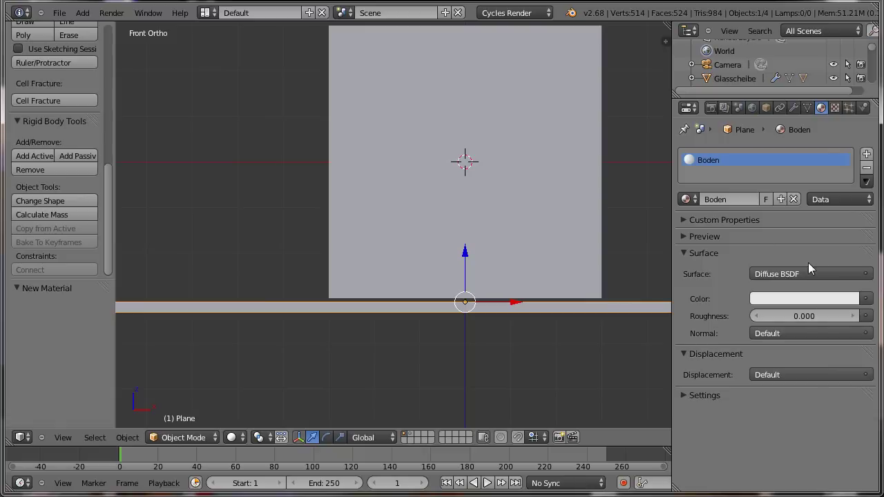
# Step: Drive Boden's colour with an image texture loaded from f-1.jpg
pyautogui.click(865, 299)
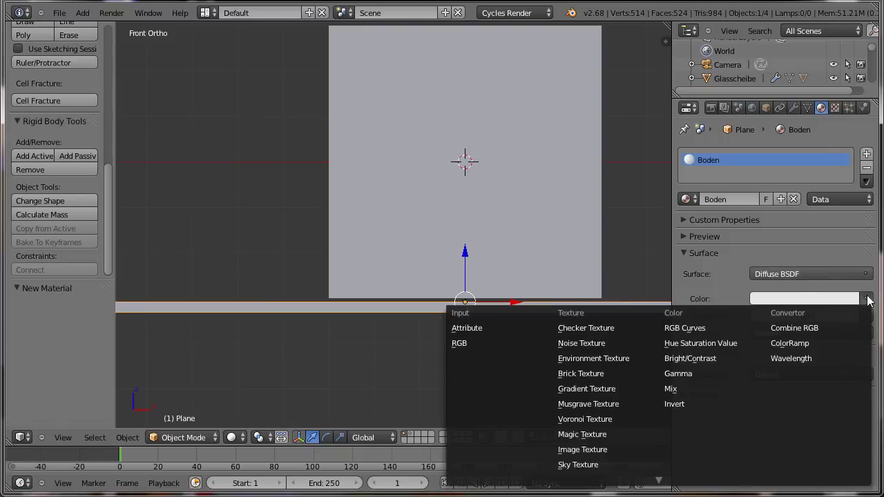
pyautogui.click(585, 449)
pyautogui.click(822, 316)
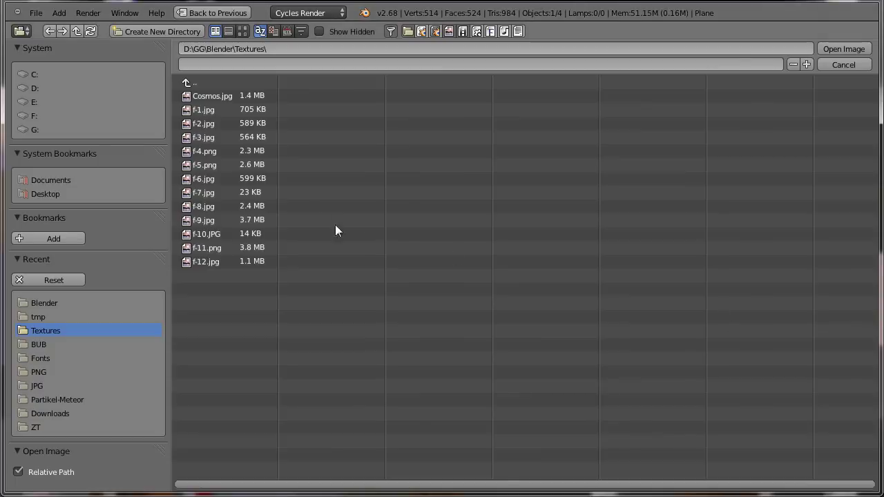
pyautogui.click(210, 111)
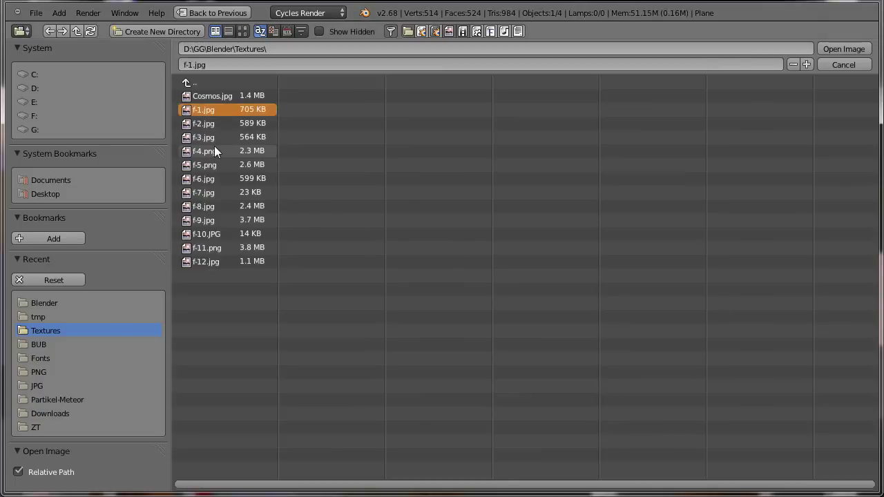
pyautogui.click(844, 49)
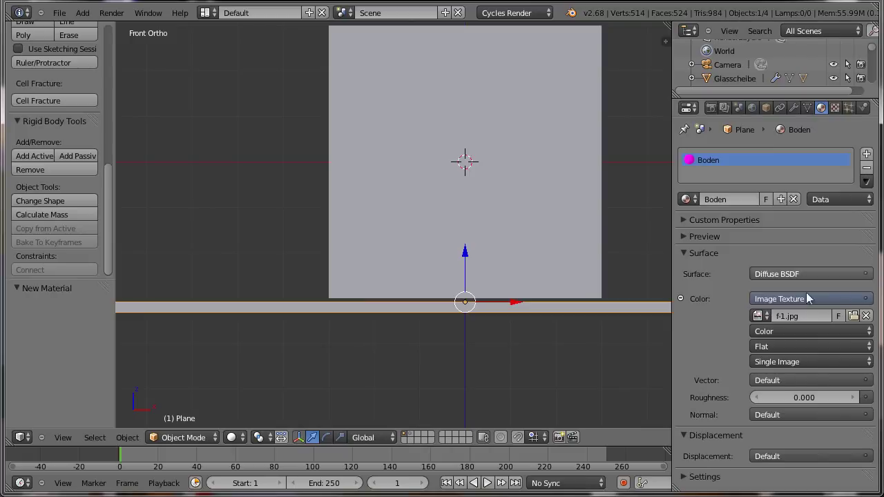
# Step: Feed UV coordinates into the image texture's Vector input
pyautogui.click(809, 383)
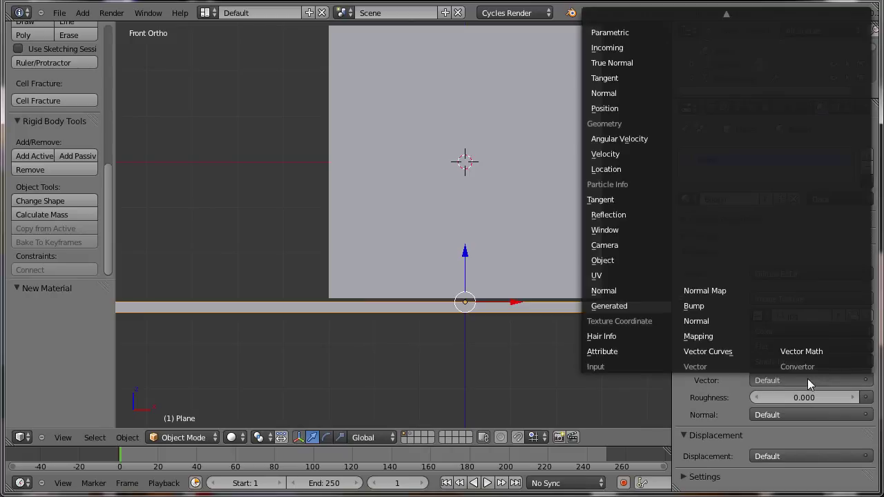
pyautogui.click(605, 276)
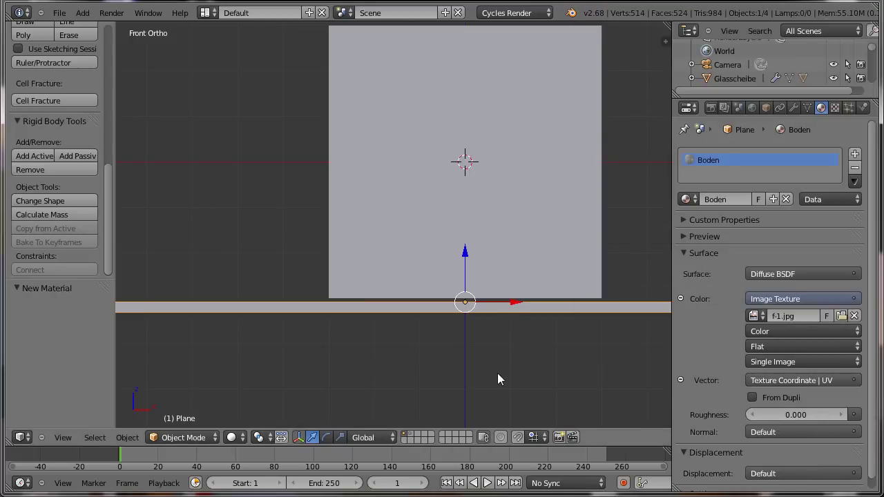
pyautogui.press('KP_7')
# Step: Unwrap the whole floor mesh with Project From View from above, then return to the camera view
pyautogui.press('KP_Decimal')
pyautogui.scroll(-3, 531, 348)
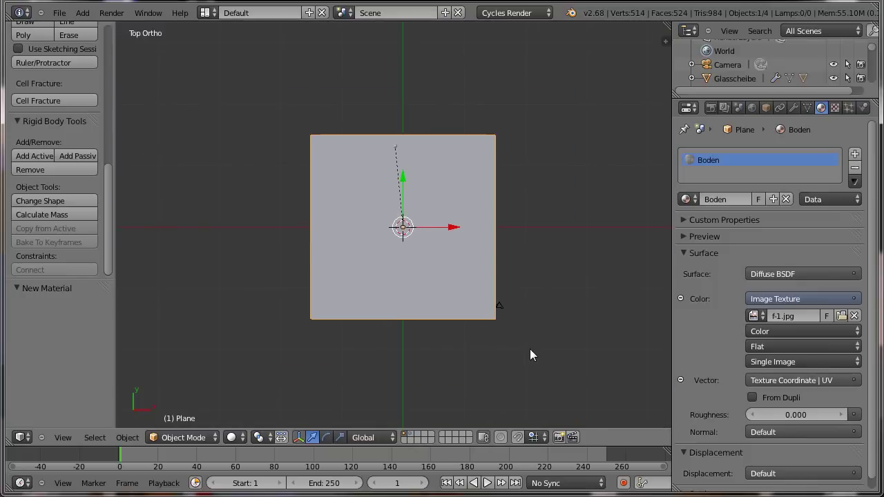
pyautogui.press('Tab')
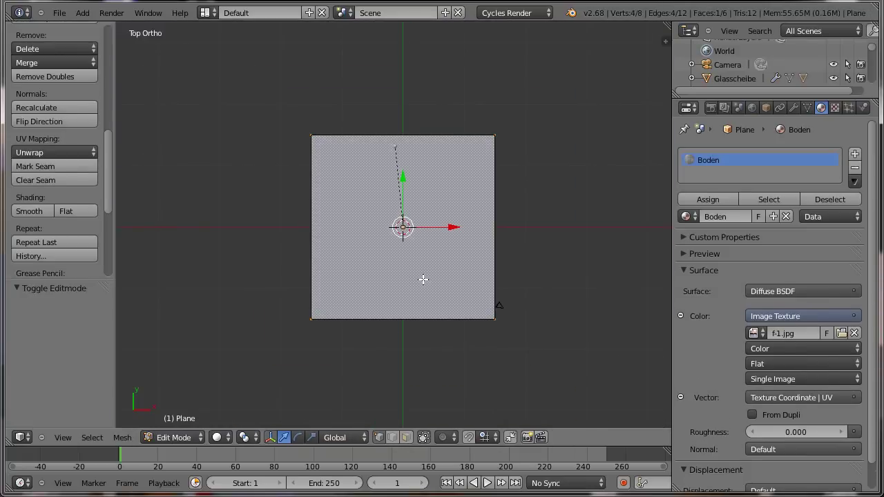
pyautogui.press('a')
pyautogui.press('a')
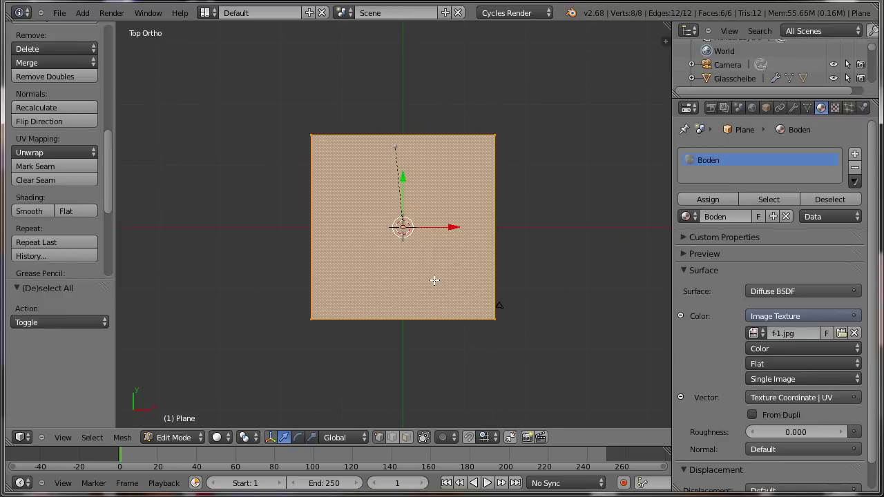
pyautogui.press('u')
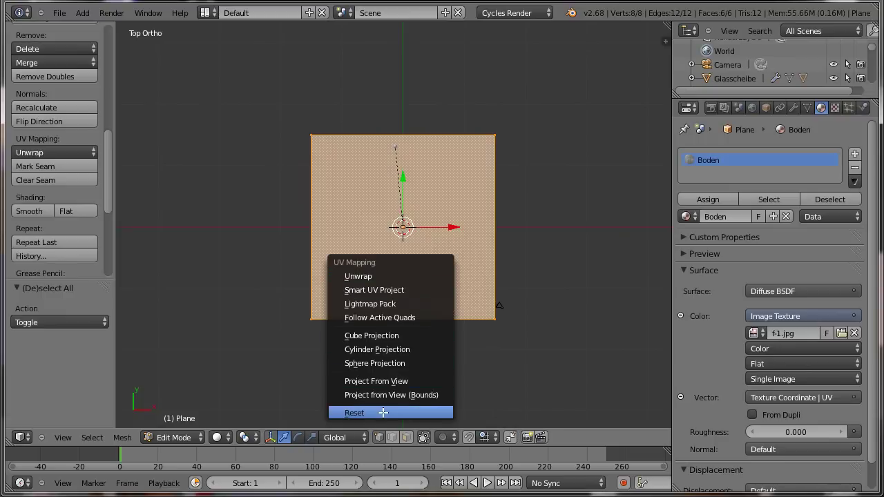
pyautogui.click(379, 399)
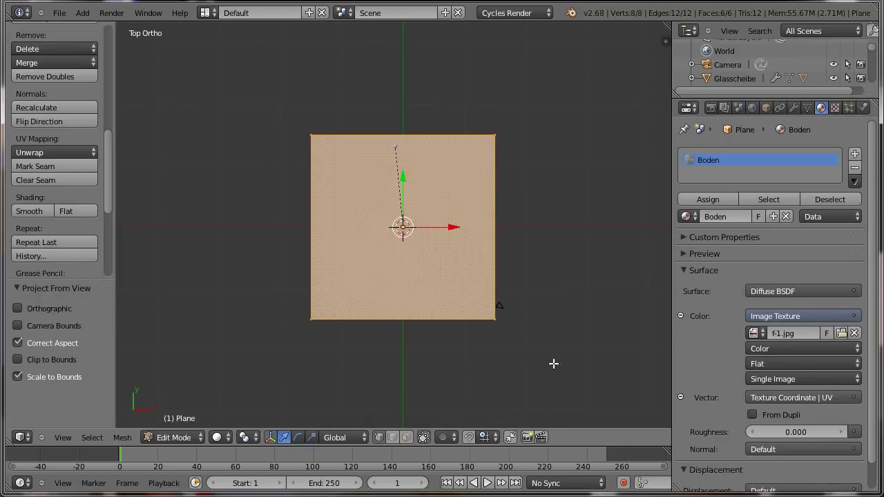
pyautogui.moveTo(555, 378); pyautogui.dragTo(550, 315, button='middle')
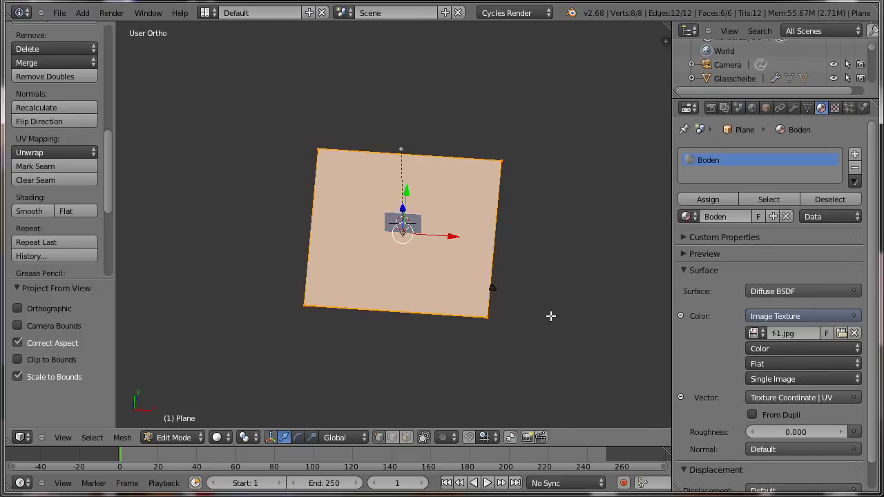
pyautogui.press('KP_0')
# Step: Leave Edit Mode, switch the viewport to Rendered shading, and adjust the view of the scene
pyautogui.press('Tab')
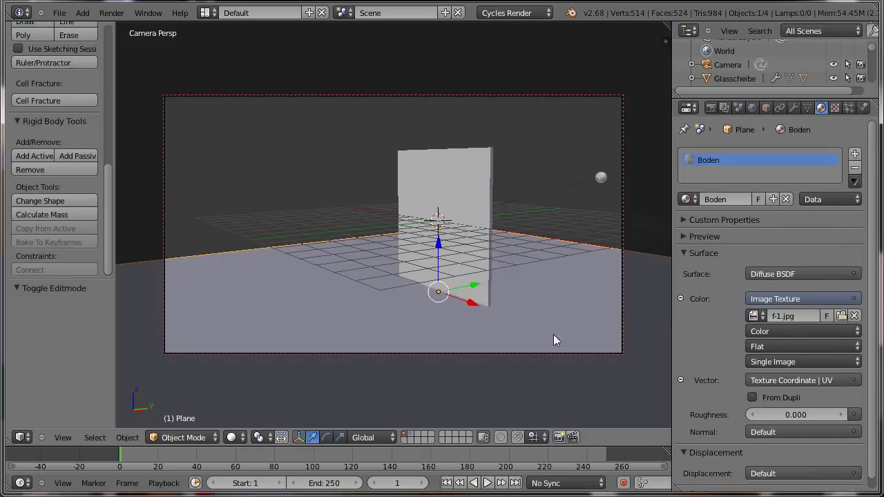
pyautogui.click(235, 437)
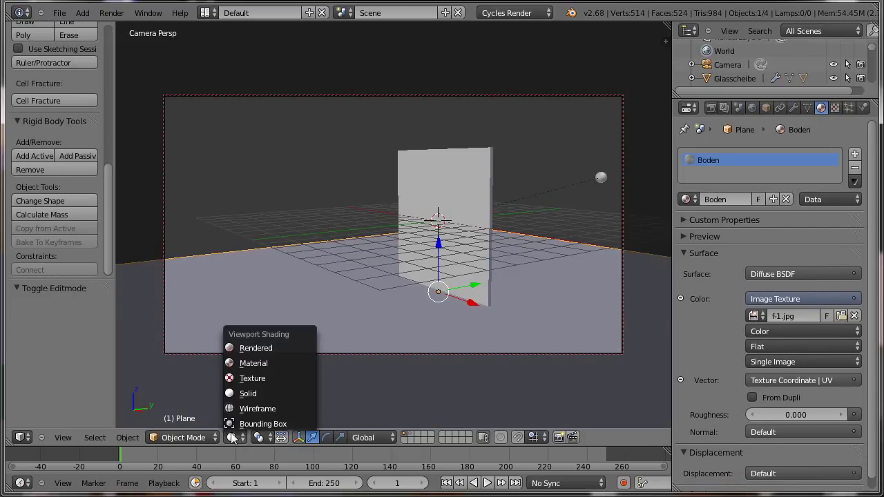
pyautogui.click(257, 349)
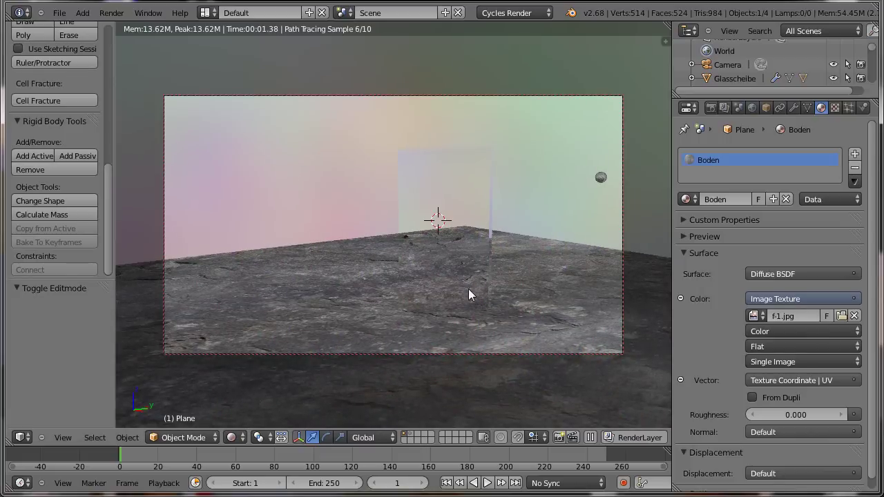
pyautogui.moveTo(395, 393)
pyautogui.mouseDown(button='middle')
pyautogui.moveTo(381, 402)
pyautogui.moveTo(404, 372)
pyautogui.moveTo(407, 383)
pyautogui.mouseUp(button='middle')
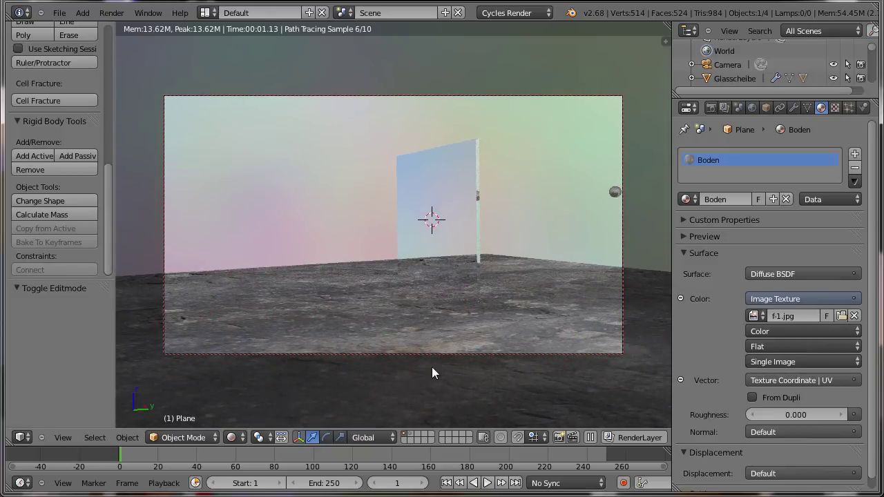
pyautogui.moveTo(417, 380); pyautogui.dragTo(415, 391, button='middle')
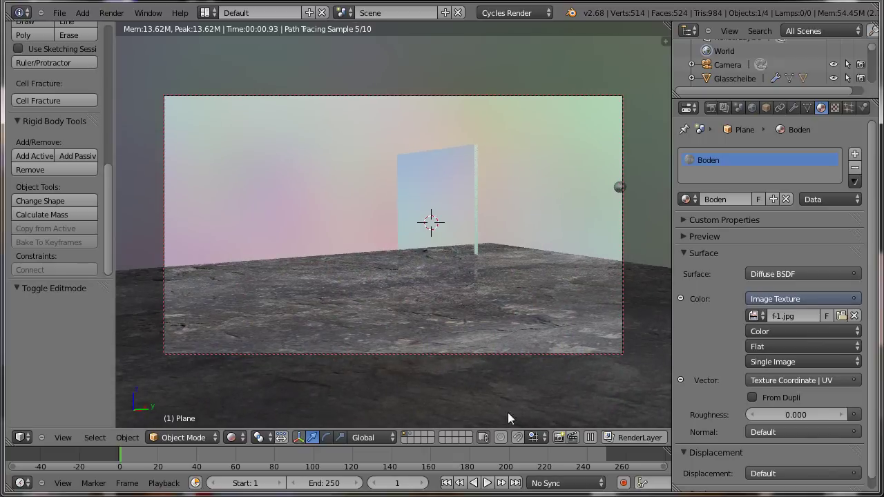
# Step: Preview the animation, then make the glass-shard layer visible
pyautogui.click(487, 483)
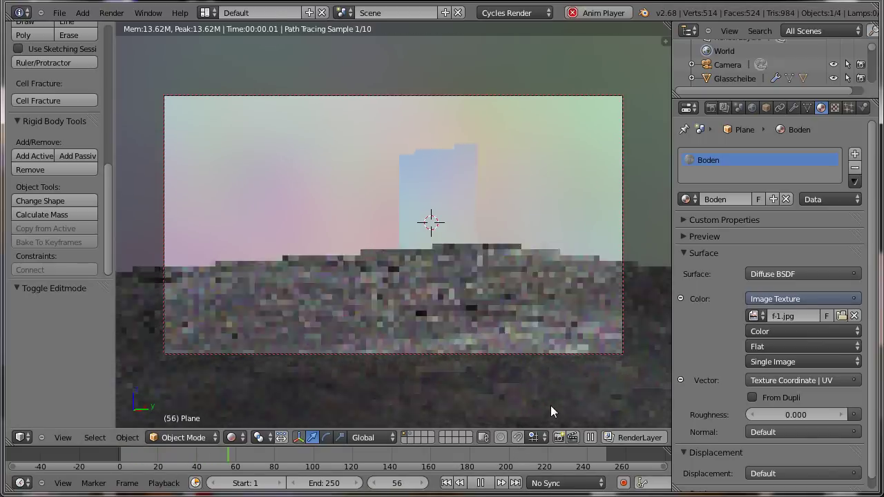
pyautogui.press('Escape')
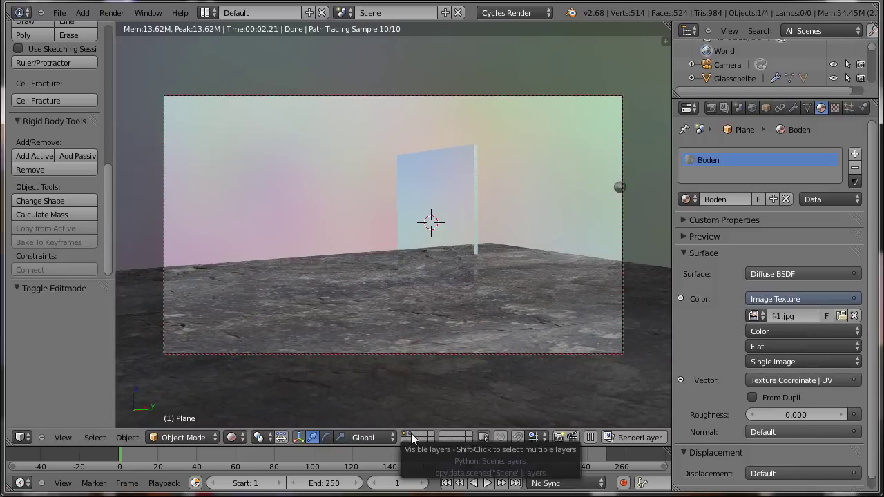
pyautogui.keyDown('shift'); pyautogui.click(412, 437); pyautogui.keyUp('shift')
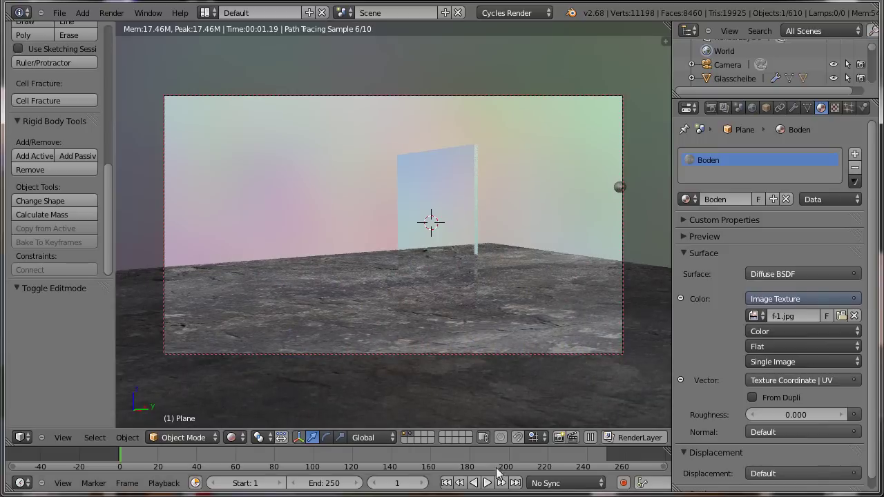
# Step: Preview the glass-shattering playback, then show the Render Layers settings
pyautogui.click(488, 483)
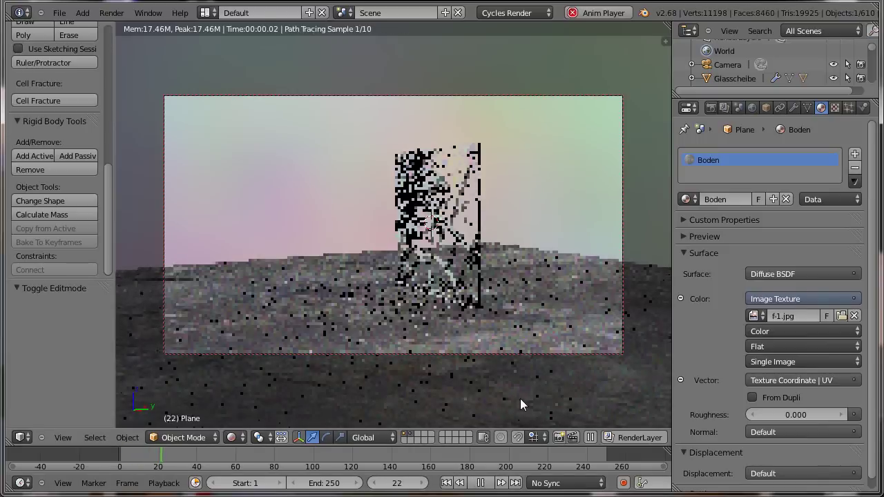
pyautogui.press('Escape')
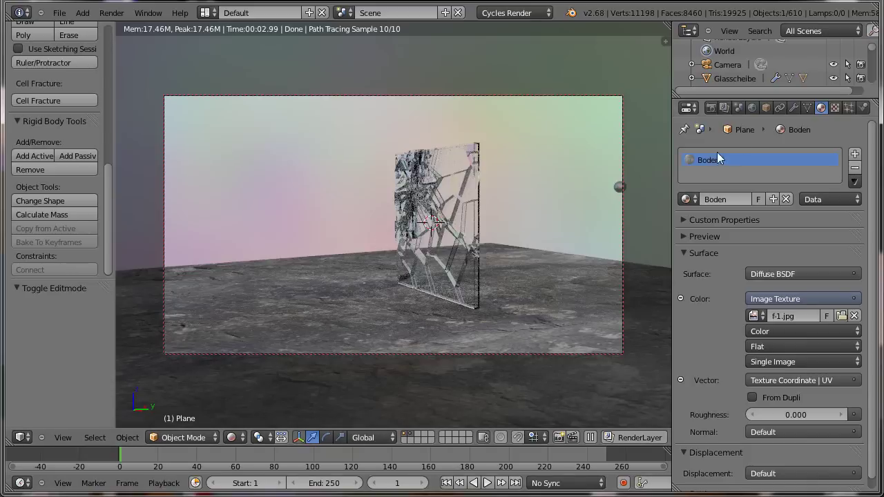
pyautogui.click(725, 108)
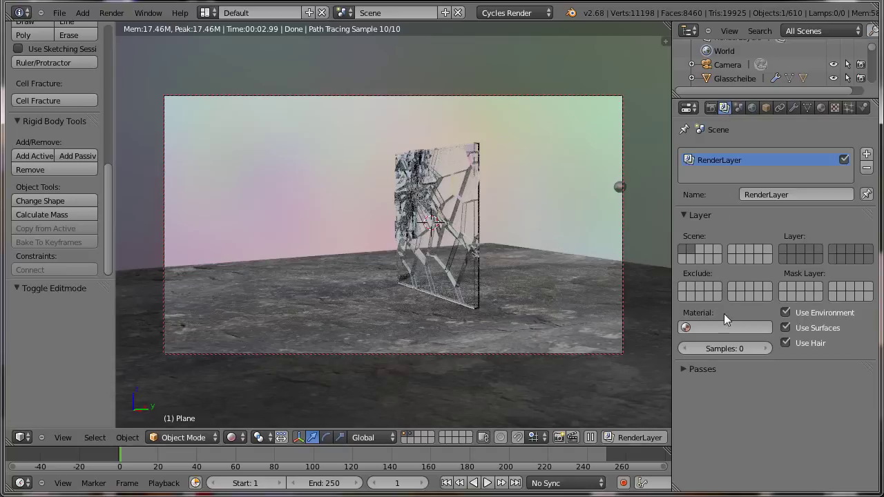
# Step: Keyframe the RenderLayer's Exclude layers at frames 1 and 24, then hide the shard layer at frame 1
pyautogui.click(692, 287)
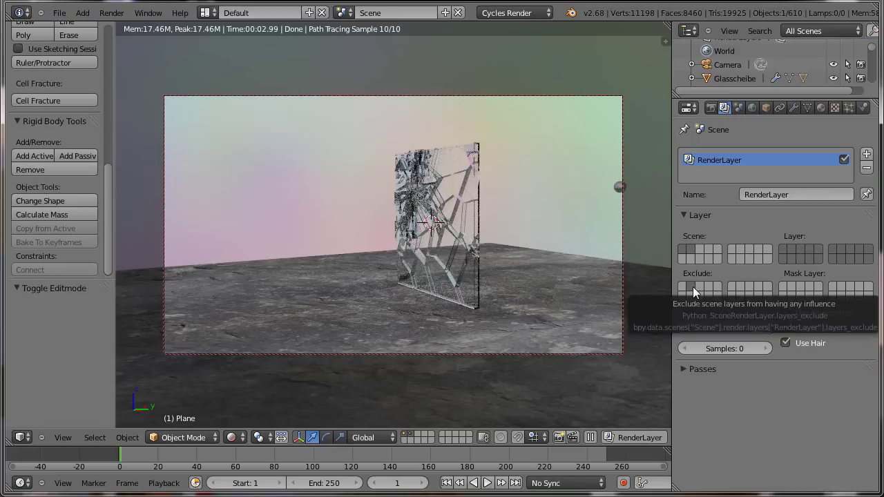
pyautogui.press('i')
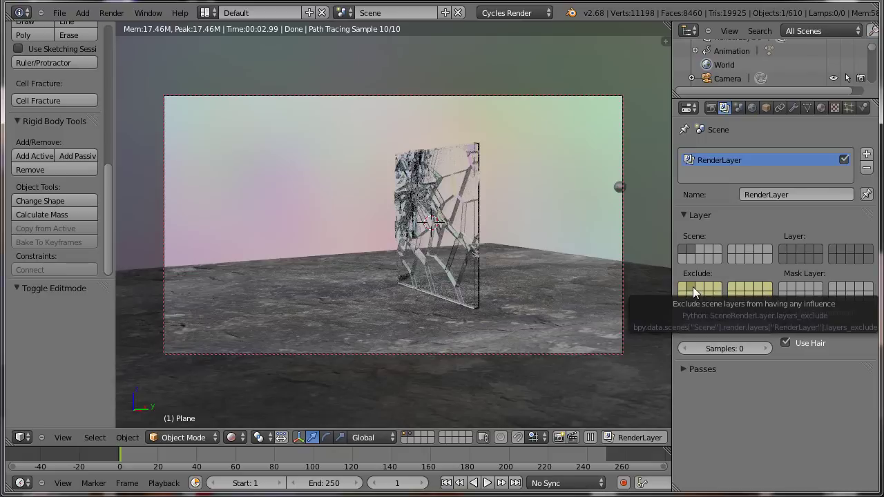
pyautogui.click(174, 458)
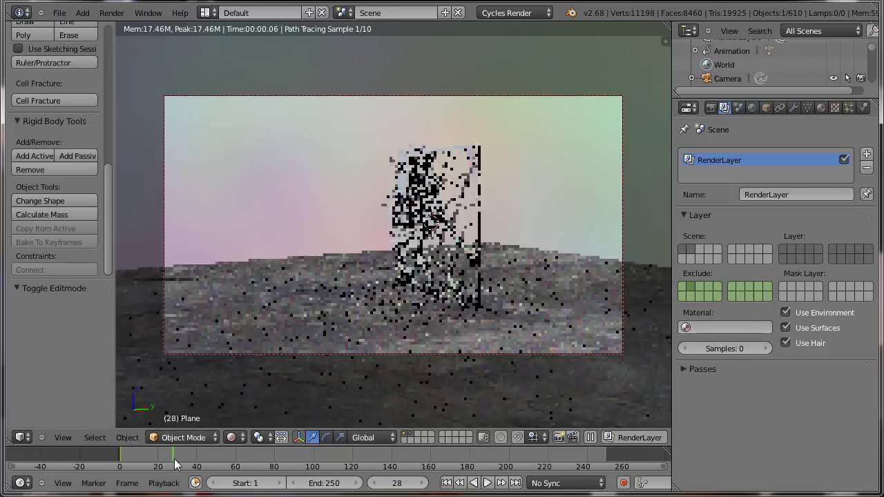
pyautogui.click(377, 487)
pyautogui.click(376, 487)
pyautogui.click(375, 486)
pyautogui.click(373, 487)
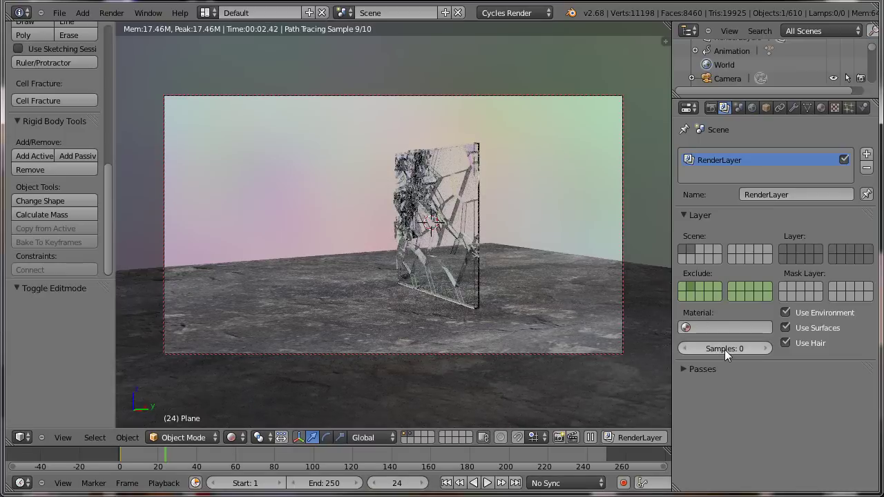
pyautogui.click(691, 287)
pyautogui.press('i')
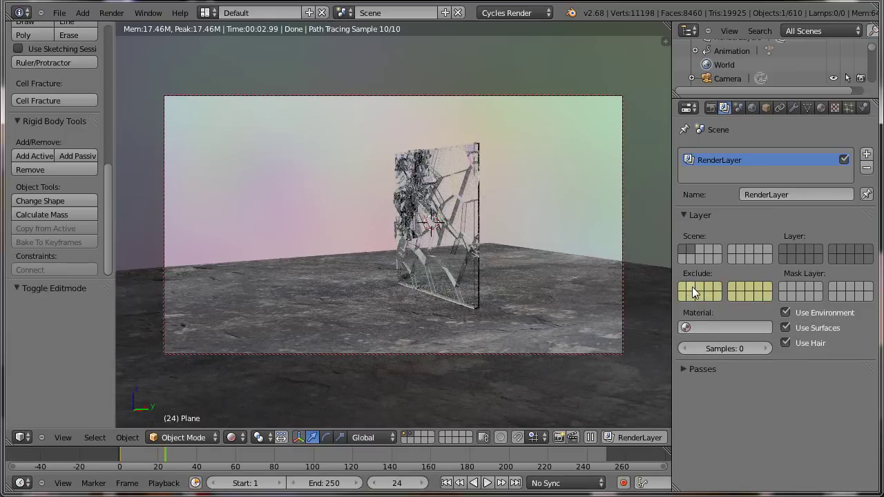
pyautogui.click(120, 450)
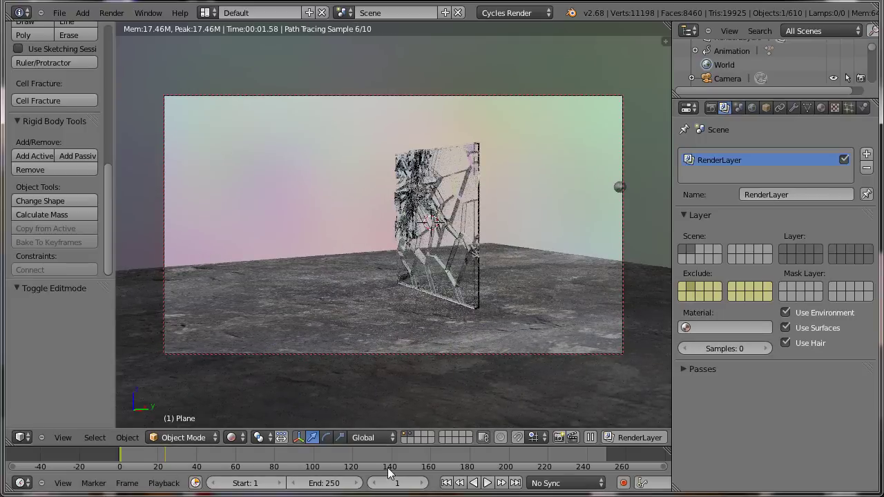
pyautogui.hotkey('ctrl', 'z')
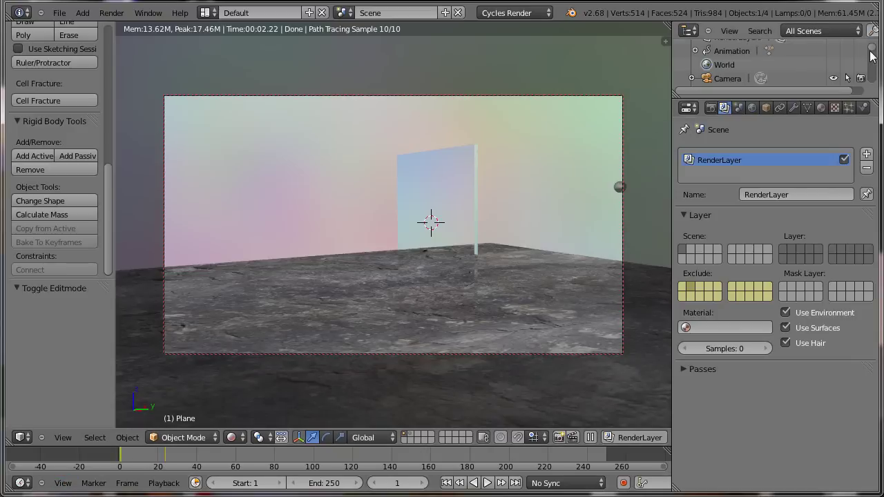
# Step: Select Glasscheibe in the outliner and keyframe its viewport and render visibility at frame 1
pyautogui.scroll(-3, 873, 54)
pyautogui.scroll(-3, 872, 54)
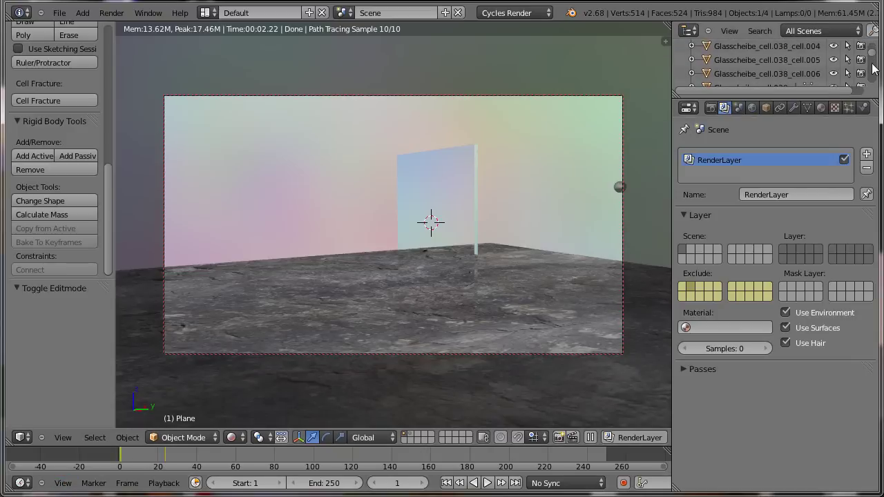
pyautogui.scroll(6, 877, 54)
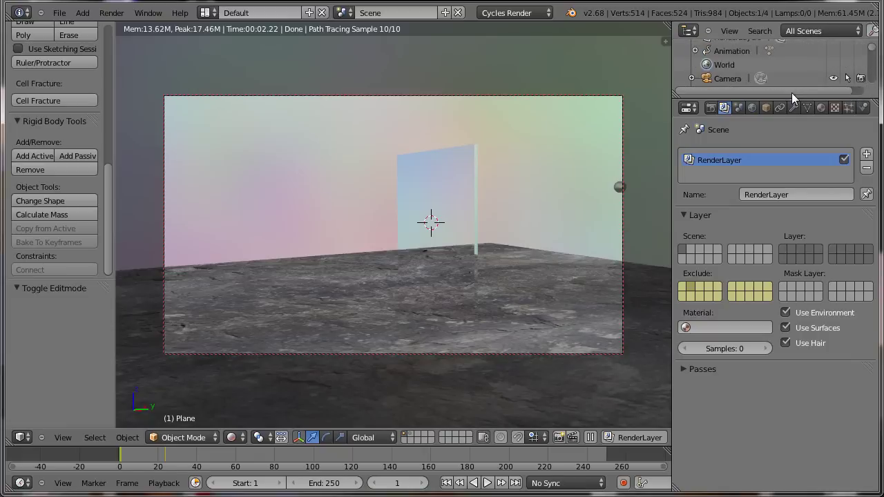
pyautogui.moveTo(791, 97); pyautogui.dragTo(794, 172)
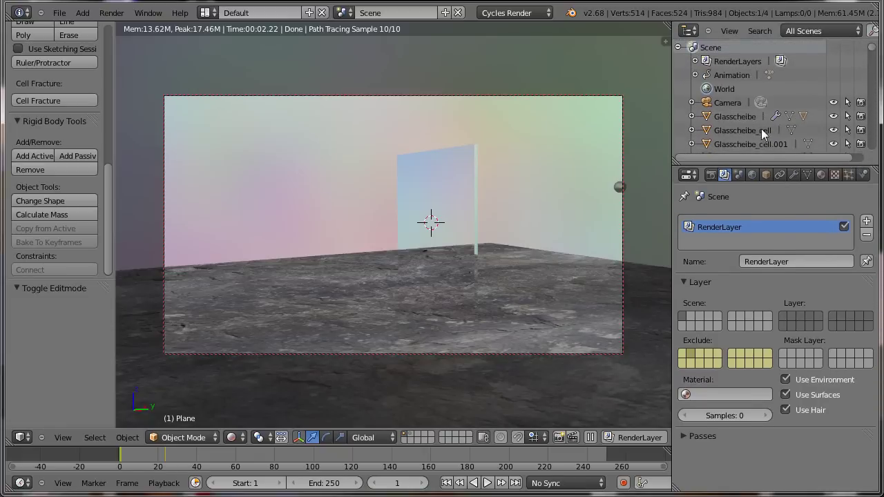
pyautogui.click(744, 116)
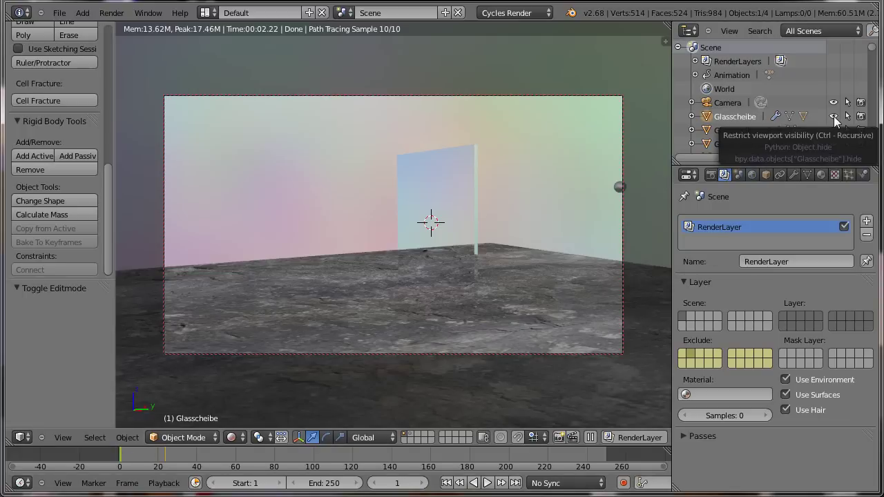
pyautogui.press('i')
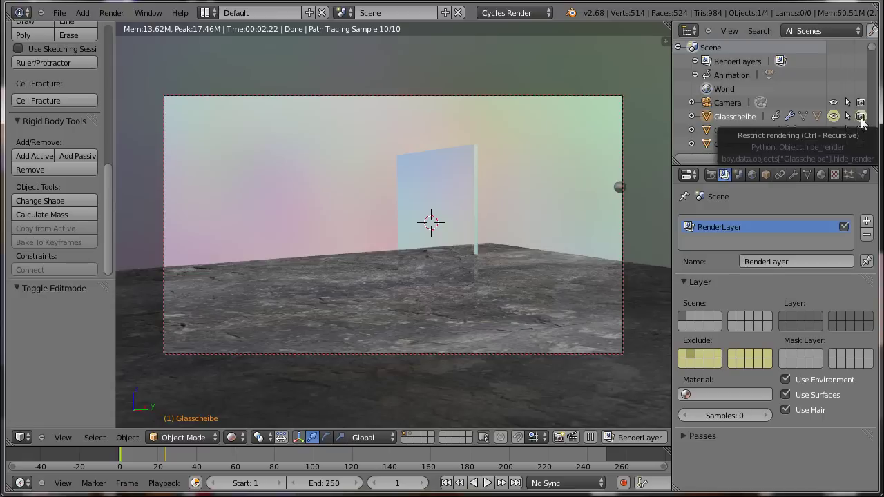
pyautogui.press('i')
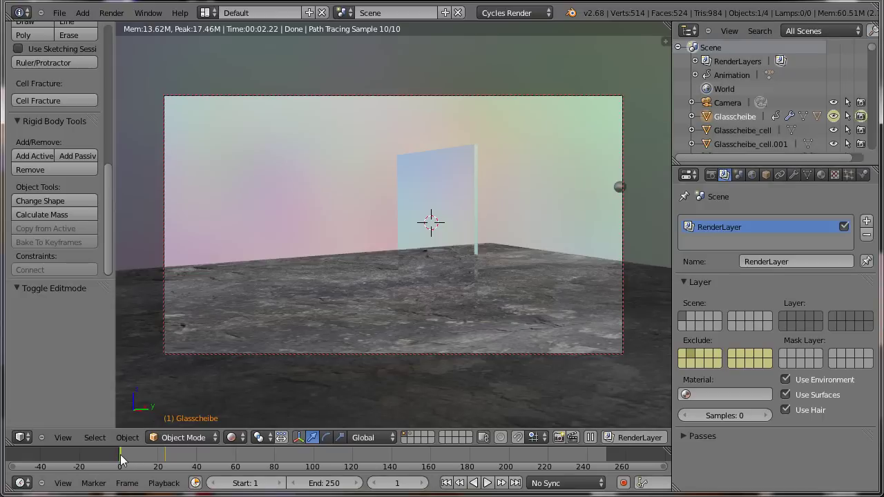
# Step: At frame 24, hide Glasscheibe from viewport and render, then return to frame 1
pyautogui.moveTo(120, 454); pyautogui.dragTo(166, 454)
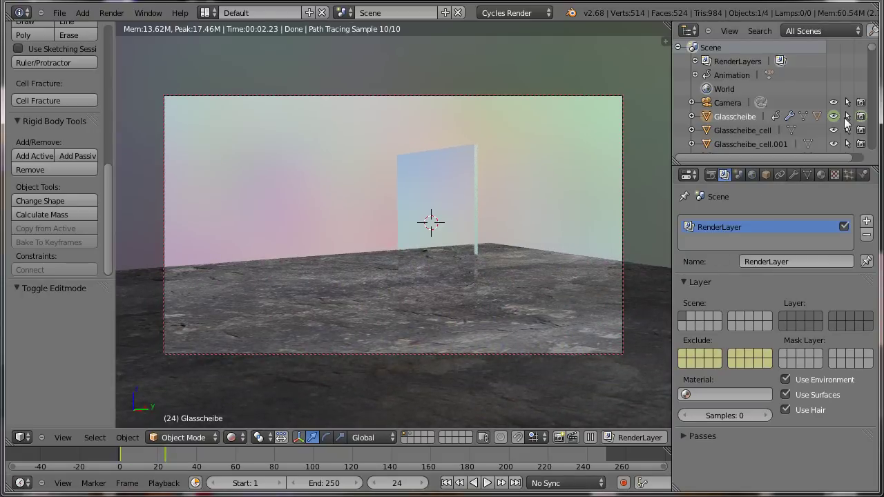
pyautogui.click(834, 116)
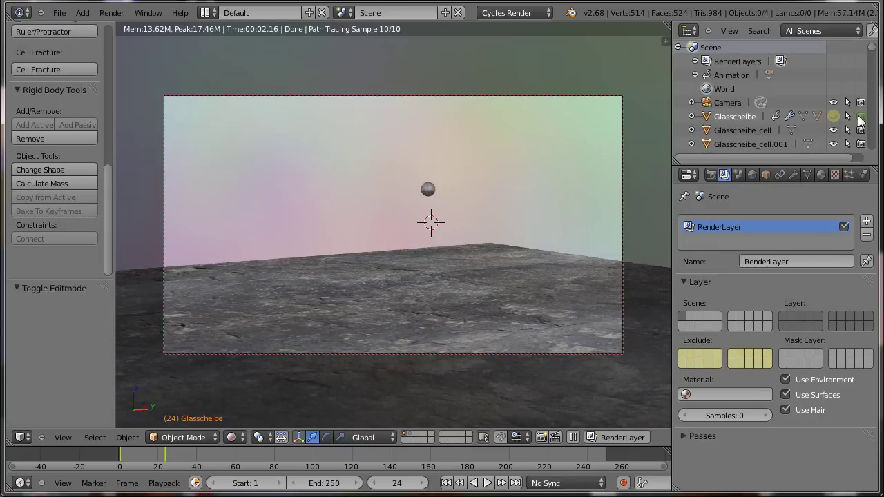
pyautogui.click(860, 116)
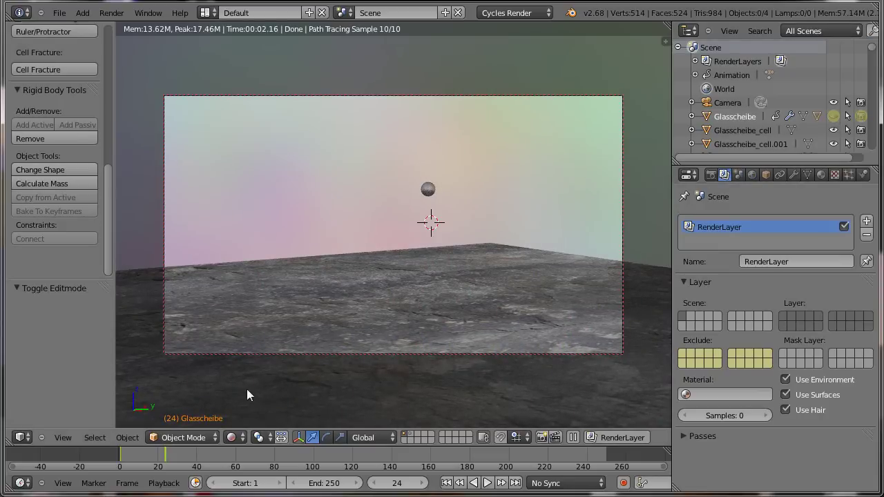
pyautogui.click(121, 452)
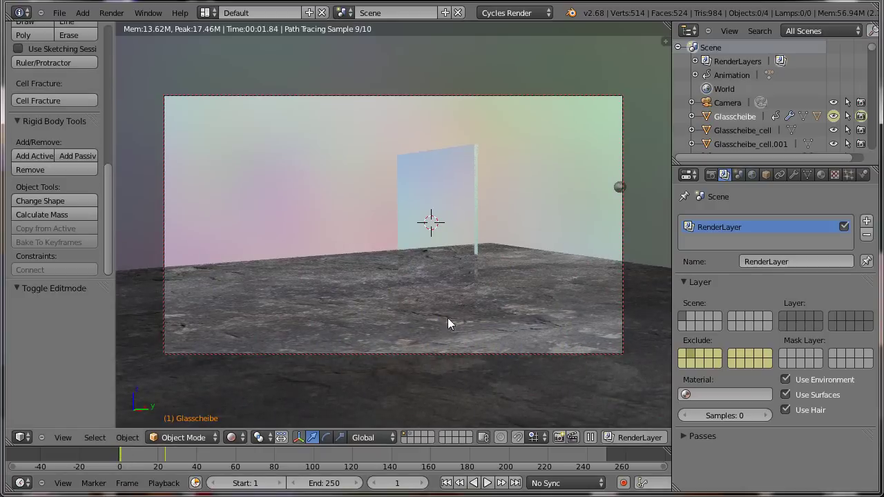
# Step: Show the fractured-shard layer, test-render the frame with F12, and preview the playback
pyautogui.click(408, 433)
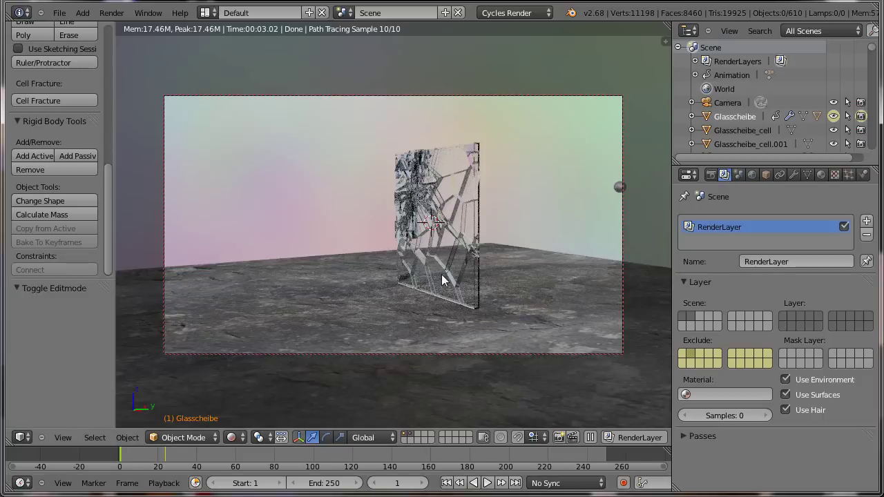
pyautogui.press('F12')
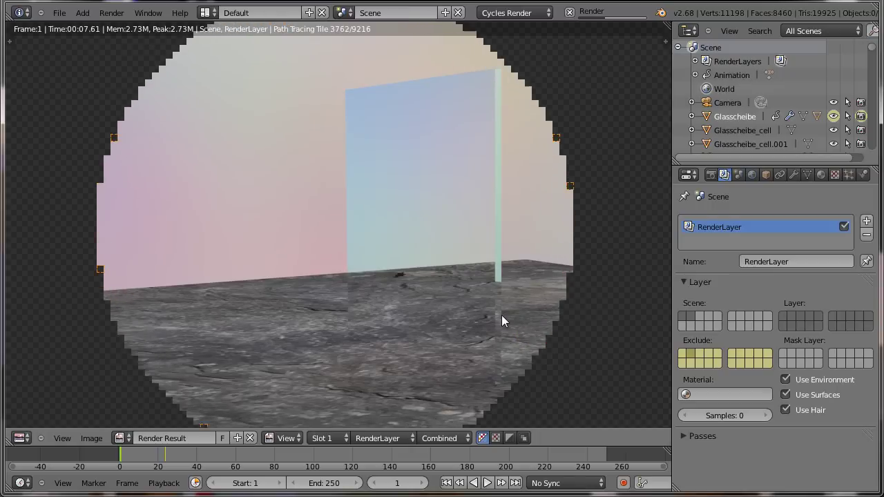
pyautogui.press('Escape')
pyautogui.press('Escape')
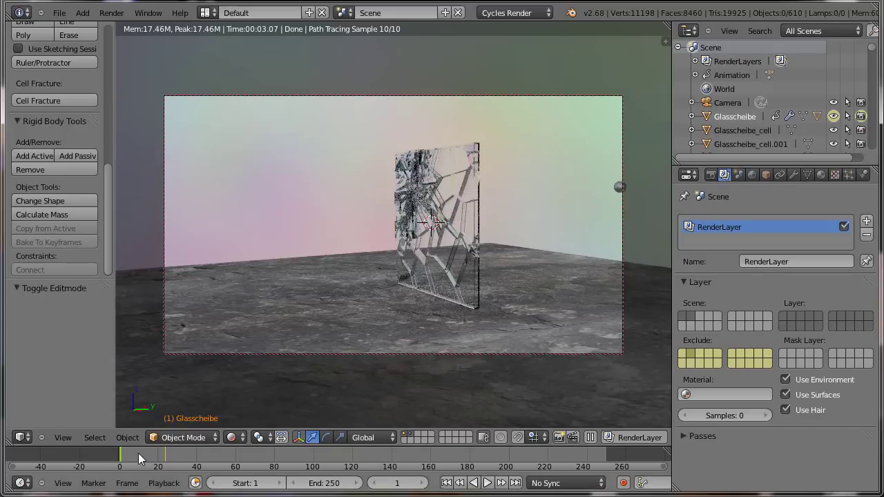
pyautogui.click(485, 483)
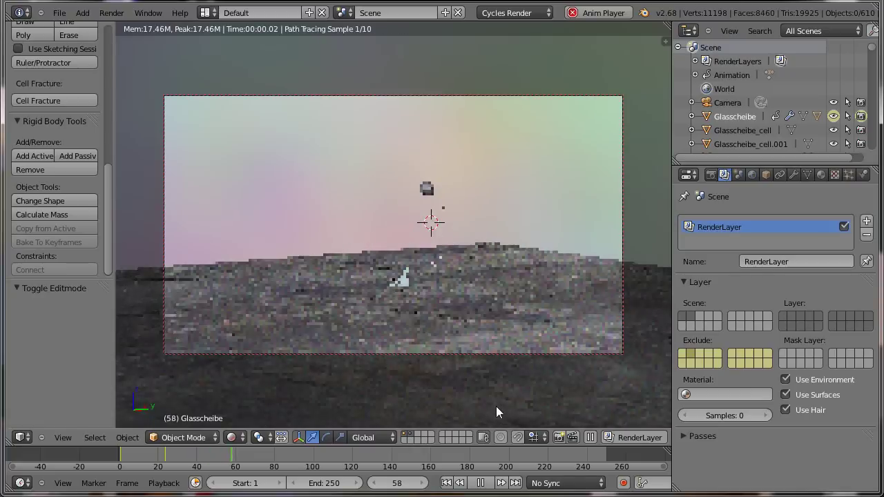
pyautogui.press('Escape')
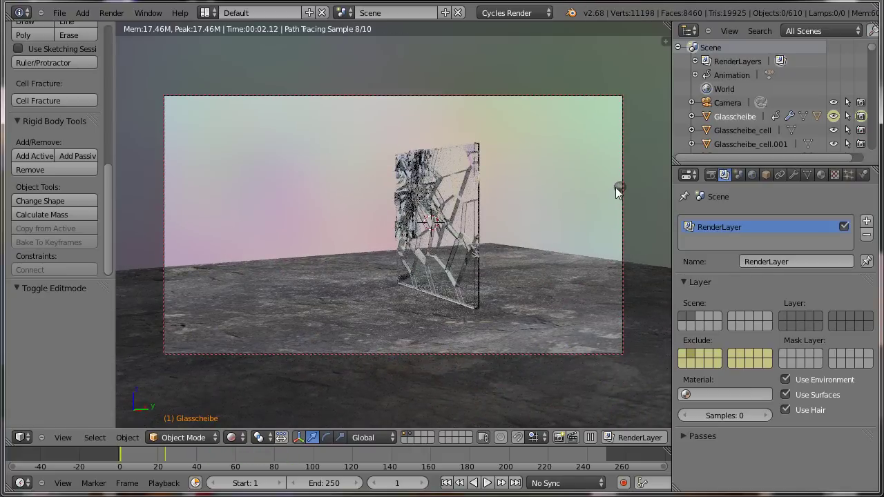
# Step: Switch to solid shading, select Kugel, and keyframe its rigid-body Animated option off at frame 24
pyautogui.hotkey('shift', 'z')
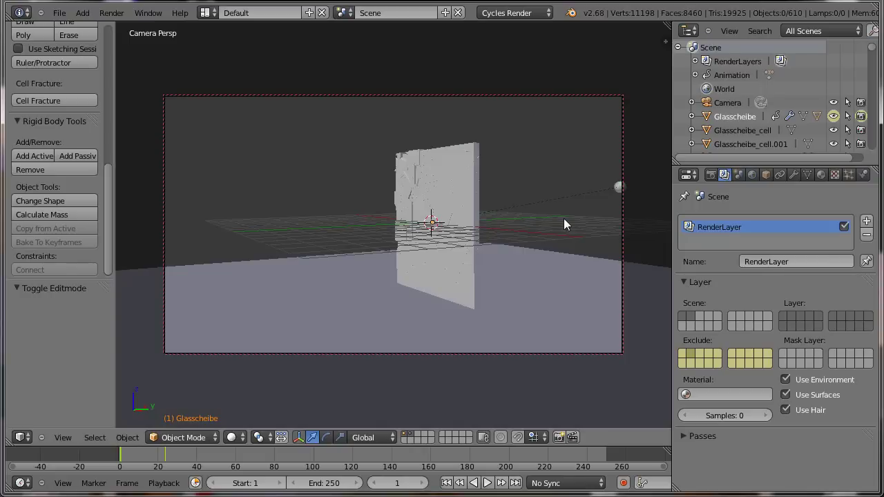
pyautogui.rightClick(618, 187)
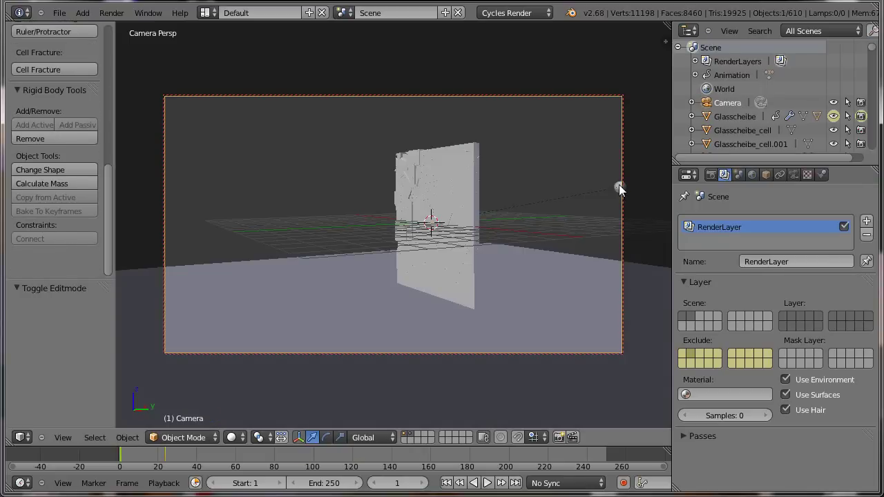
pyautogui.rightClick(618, 187)
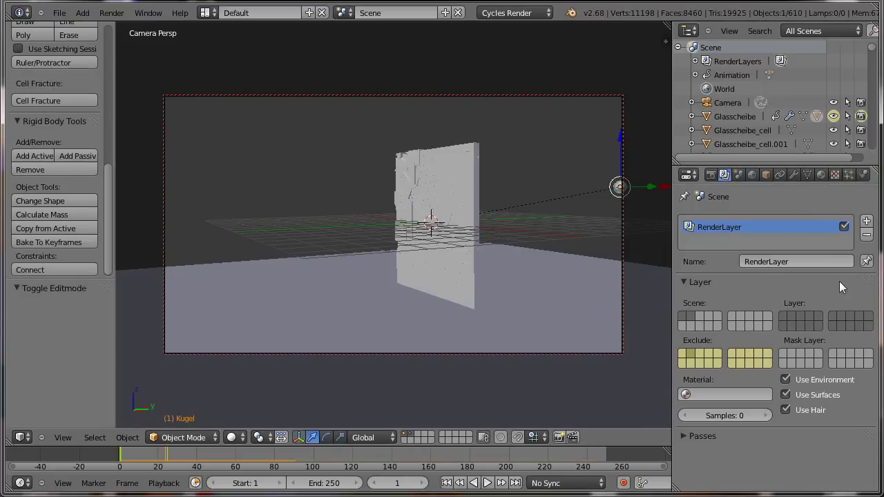
pyautogui.click(863, 176)
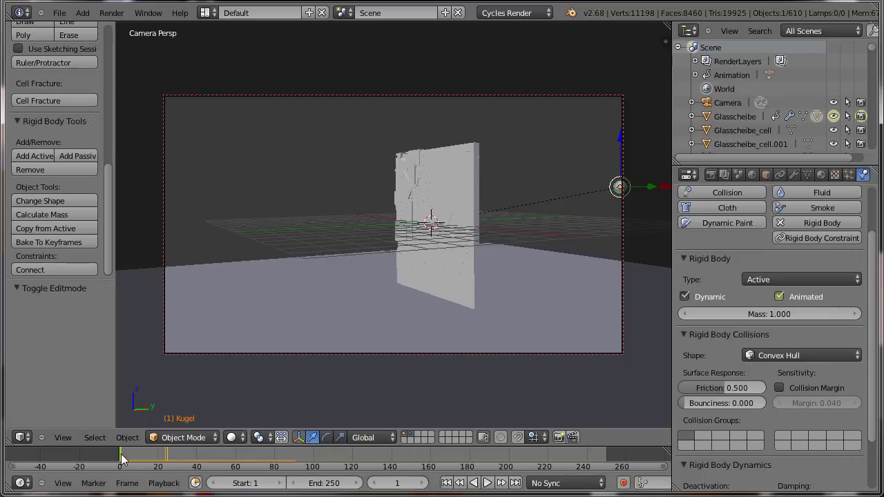
pyautogui.moveTo(121, 461); pyautogui.dragTo(167, 463)
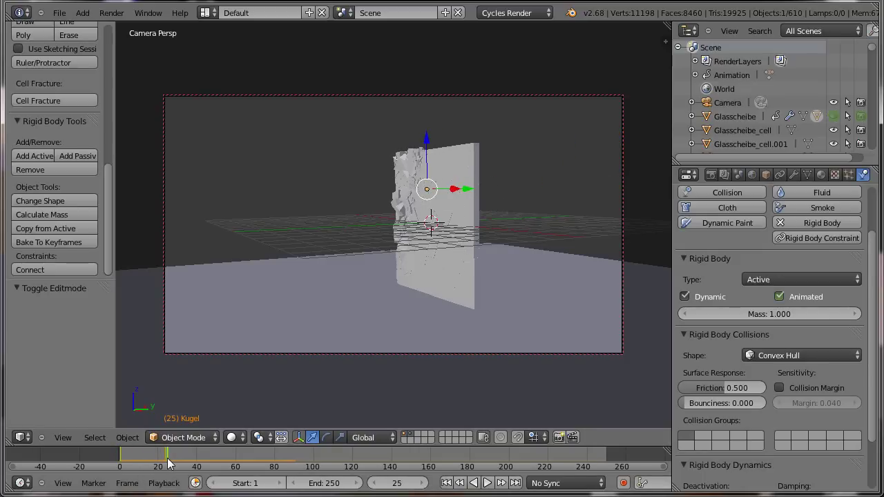
pyautogui.click(376, 482)
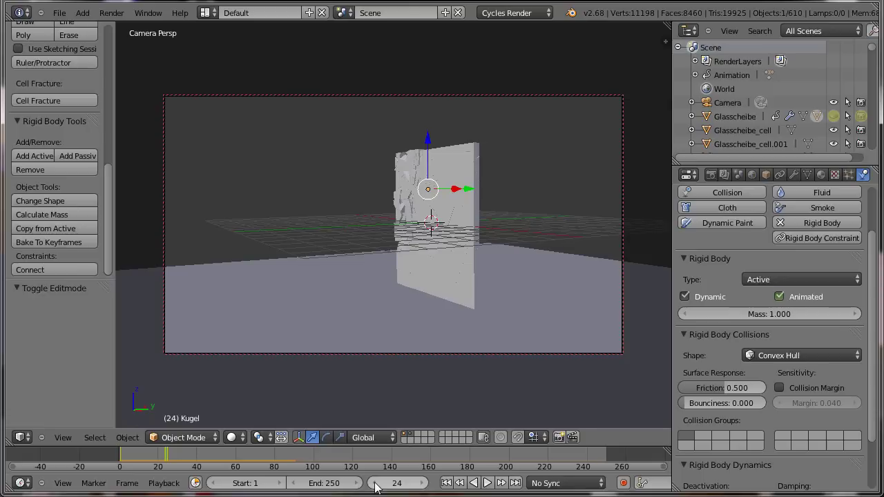
pyautogui.press('i')
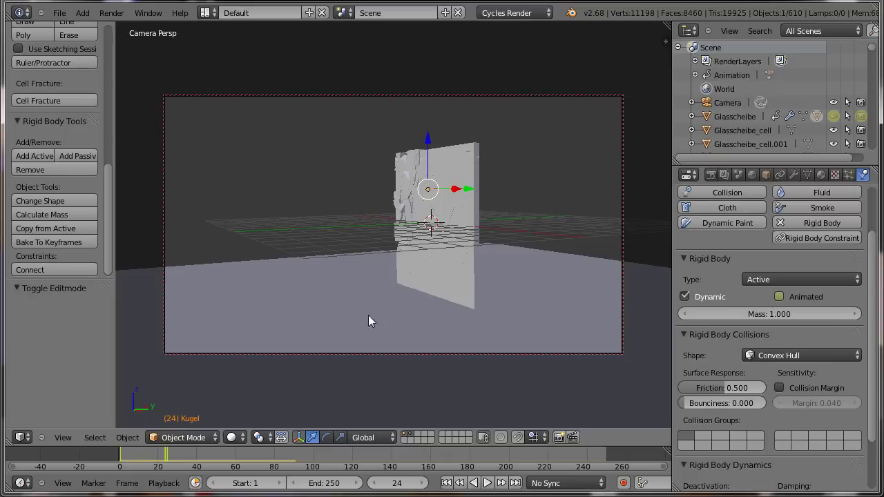
# Step: Rewind to frame 0 and play the animation in camera view to test the impact
pyautogui.click(120, 452)
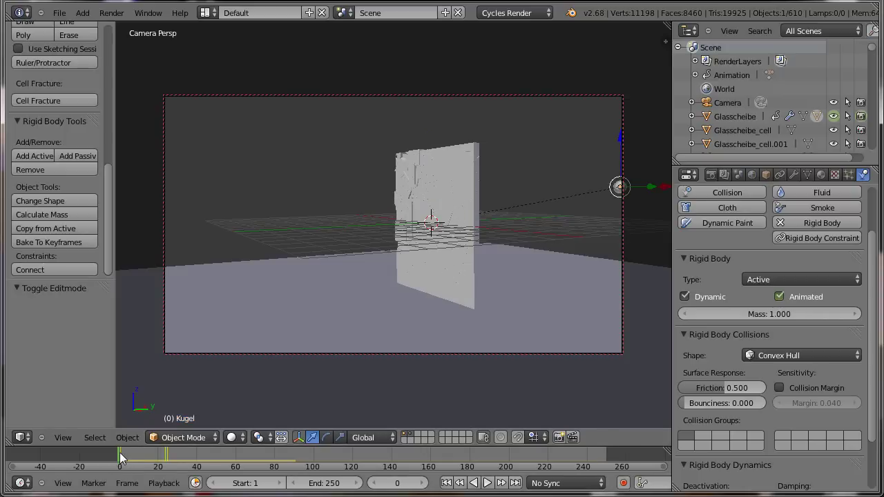
pyautogui.press('KP_7')
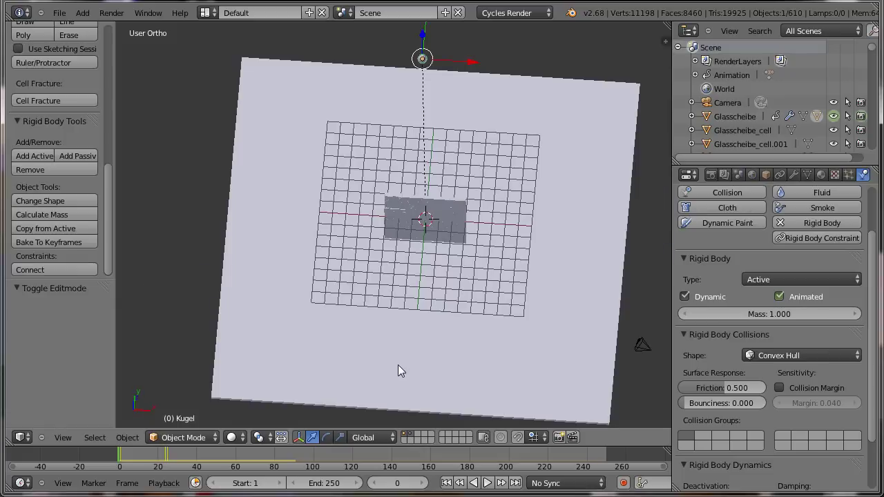
pyautogui.press('KP_0')
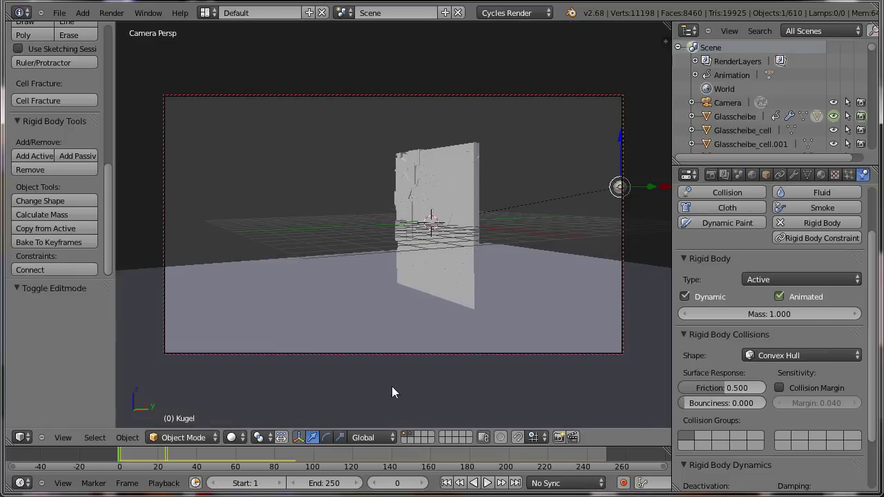
pyautogui.click(487, 483)
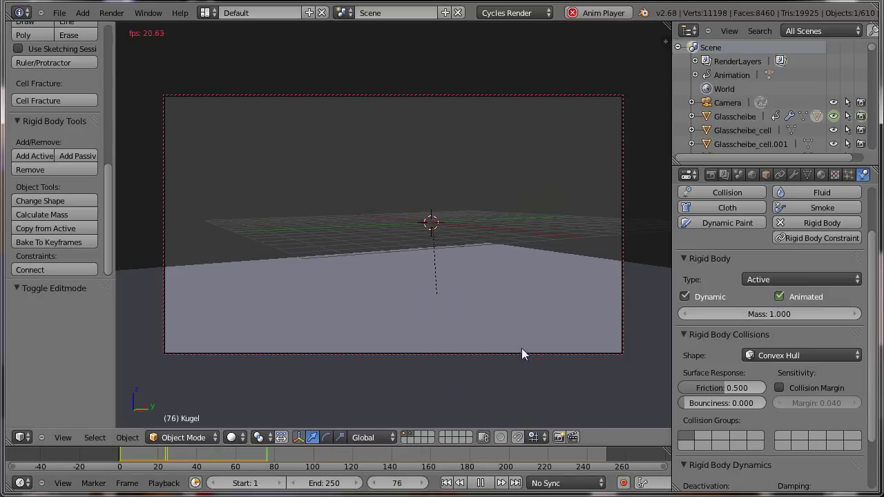
pyautogui.press('Escape')
# Step: Make the ground Plane a passive rigid body and replay to watch the shards land on it
pyautogui.rightClick(309, 320)
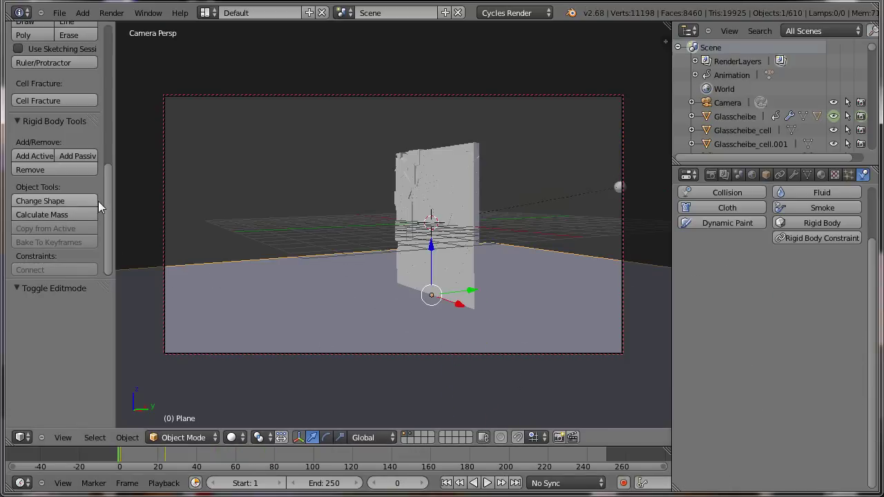
pyautogui.moveTo(108, 200); pyautogui.dragTo(108, 217)
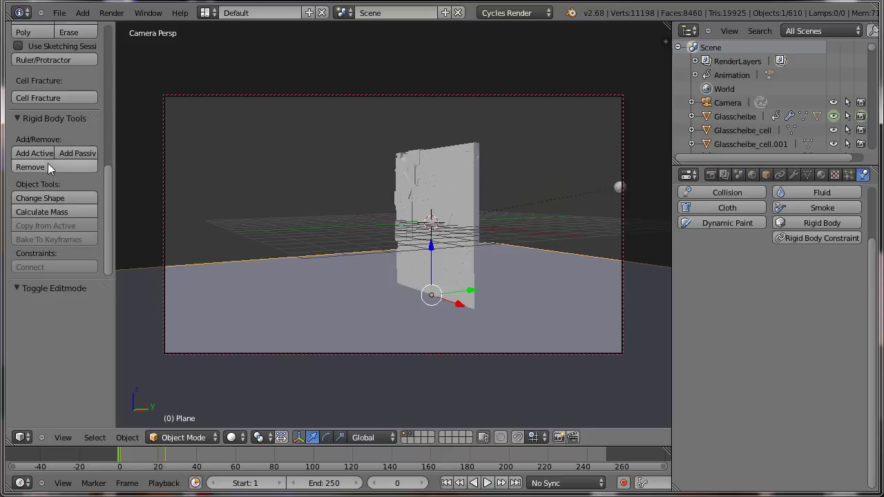
pyautogui.click(74, 153)
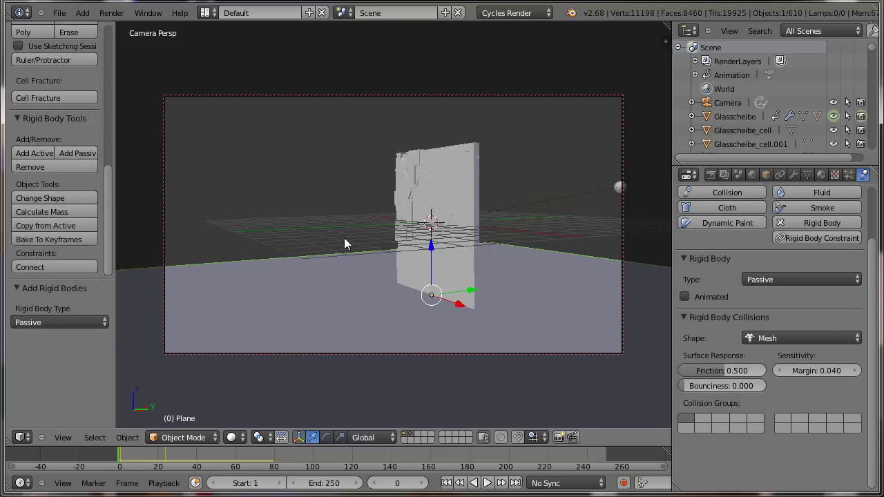
pyautogui.click(487, 482)
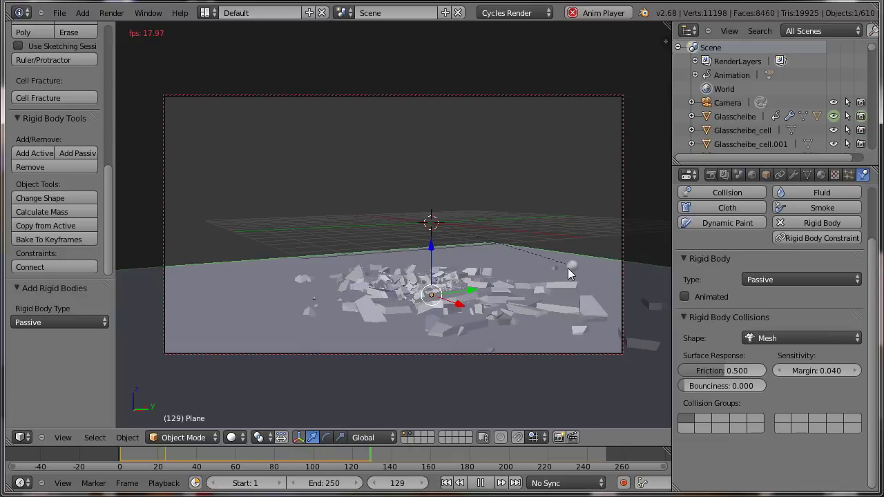
pyautogui.press('Escape')
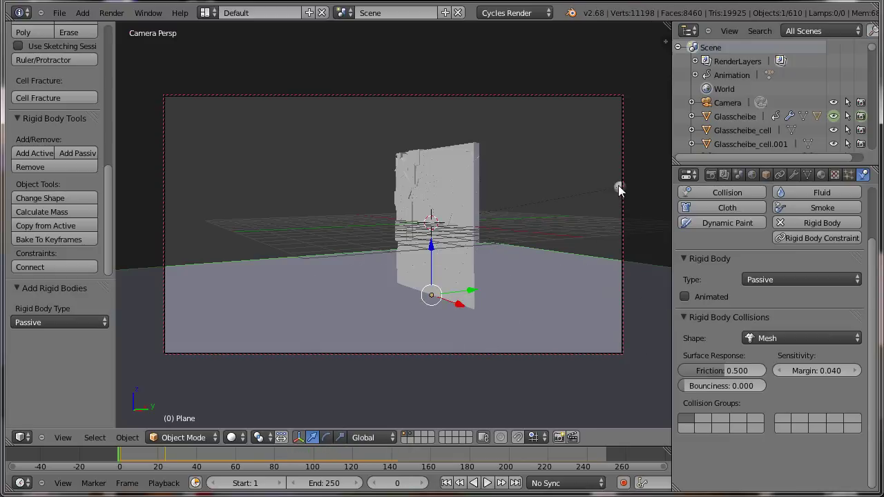
# Step: Select Kugel and set its rigid-body mass to 50
pyautogui.rightClick(617, 185)
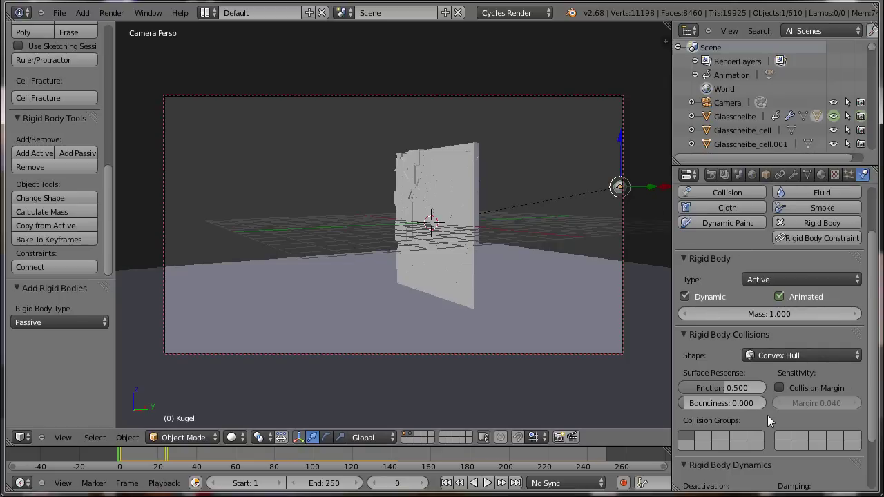
pyautogui.click(769, 316)
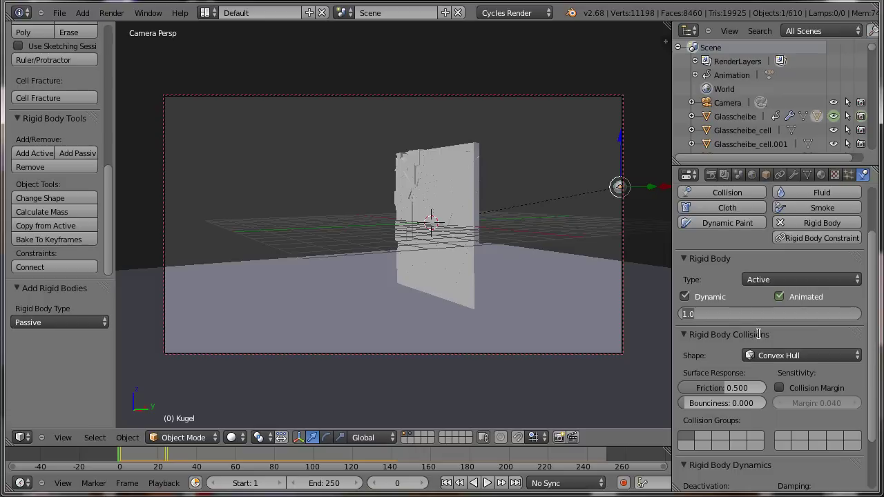
pyautogui.write('50')
pyautogui.press('Return')
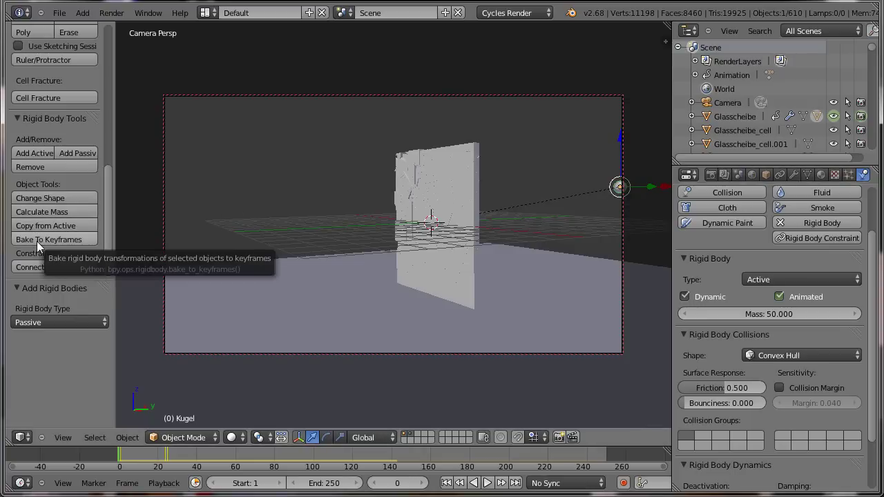
# Step: Try the Iron Calculate Mass preset, restore the mass to 50, and preview the shattering
pyautogui.click(38, 213)
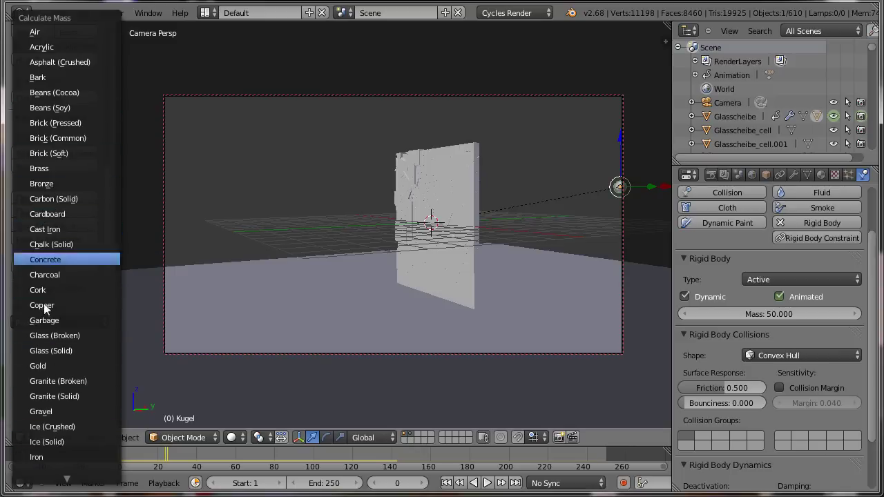
pyautogui.click(54, 457)
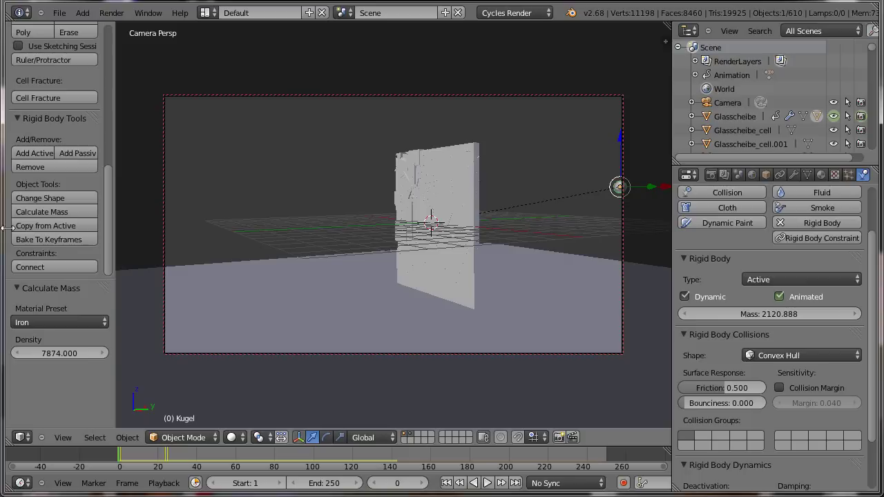
pyautogui.click(782, 320)
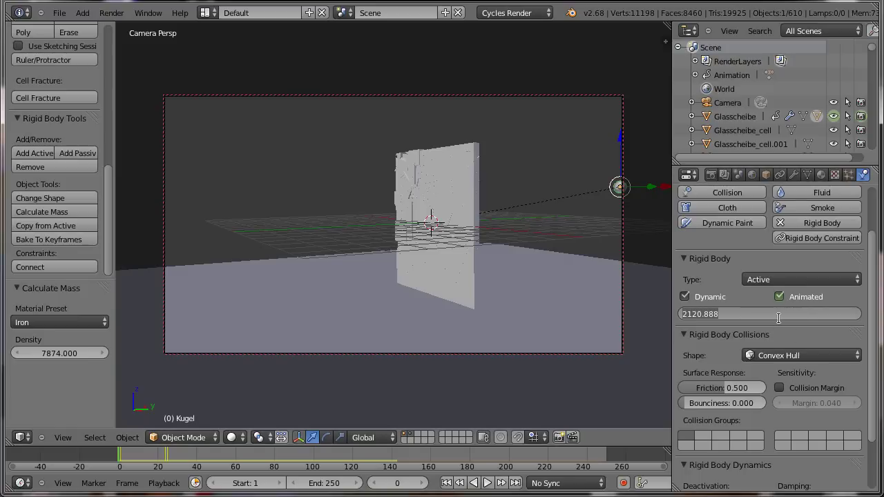
pyautogui.write('50')
pyautogui.press('Return')
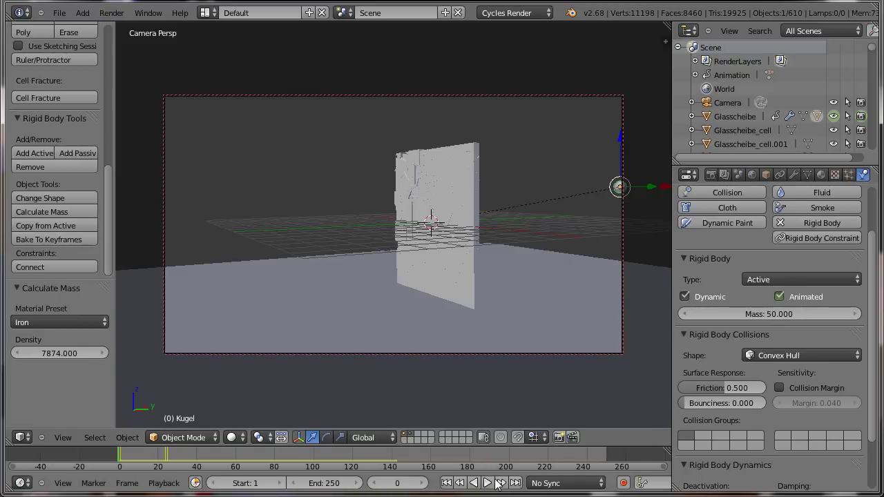
pyautogui.click(489, 483)
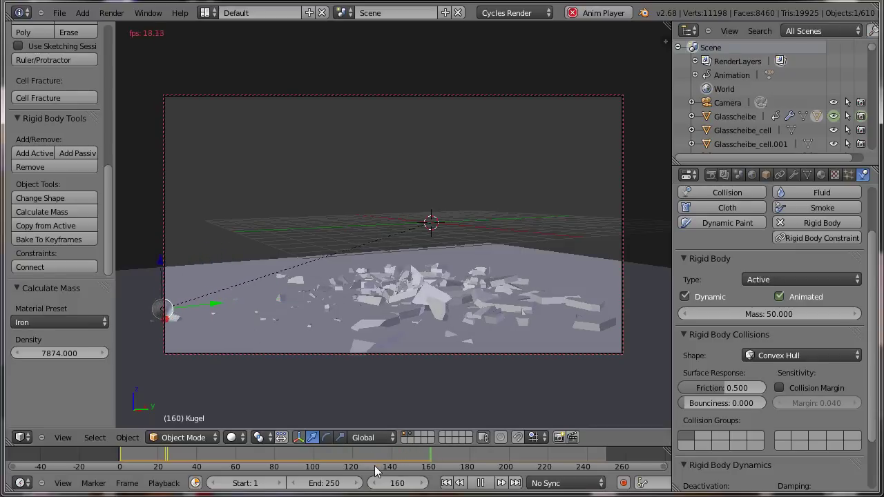
pyautogui.press('Escape')
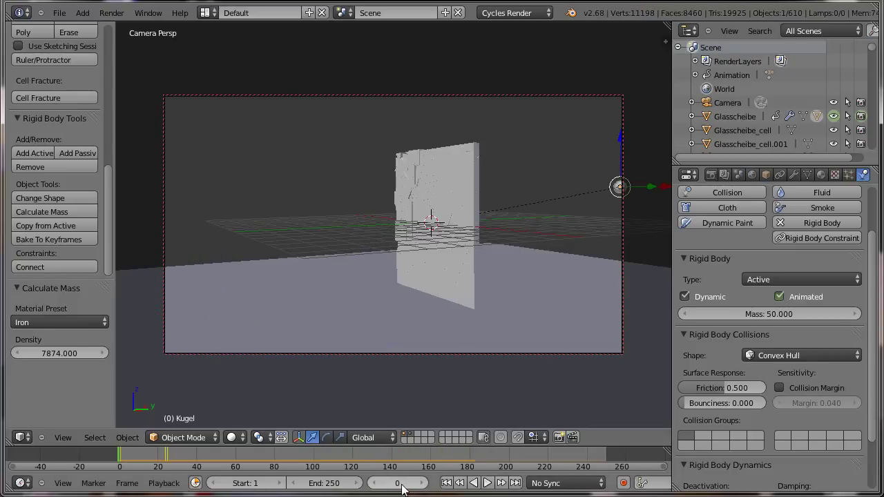
# Step: Jump to frame 200 and set the animation end frame to 200
pyautogui.click(397, 483)
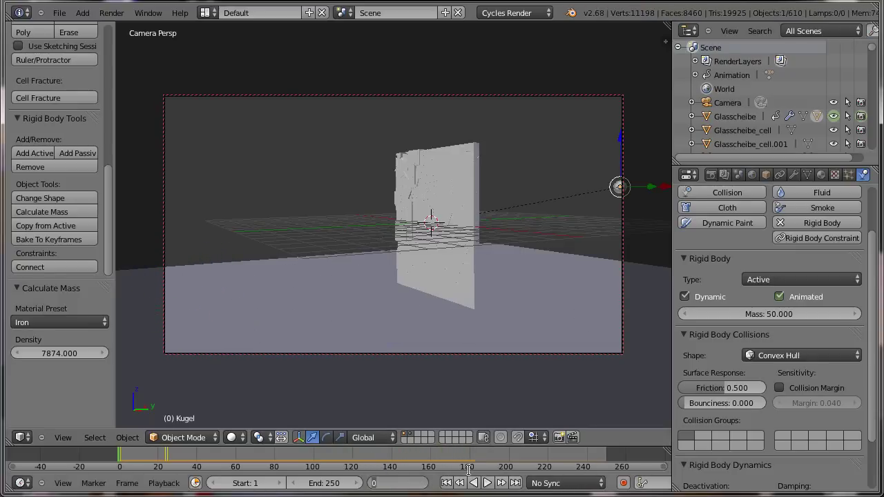
pyautogui.write('200')
pyautogui.press('Return')
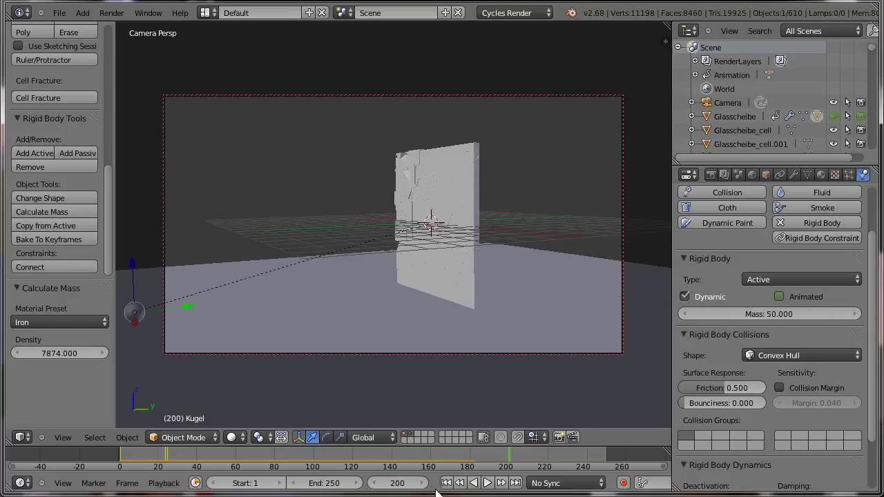
pyautogui.click(344, 488)
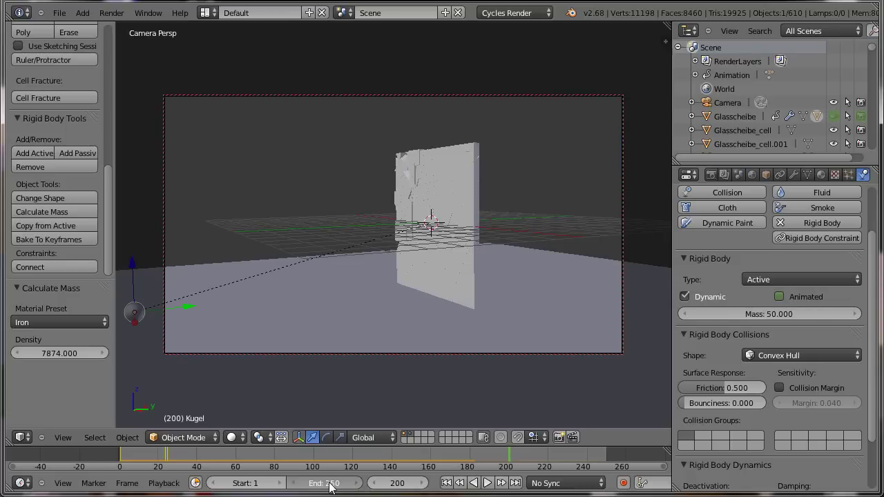
pyautogui.write('200')
pyautogui.press('Return')
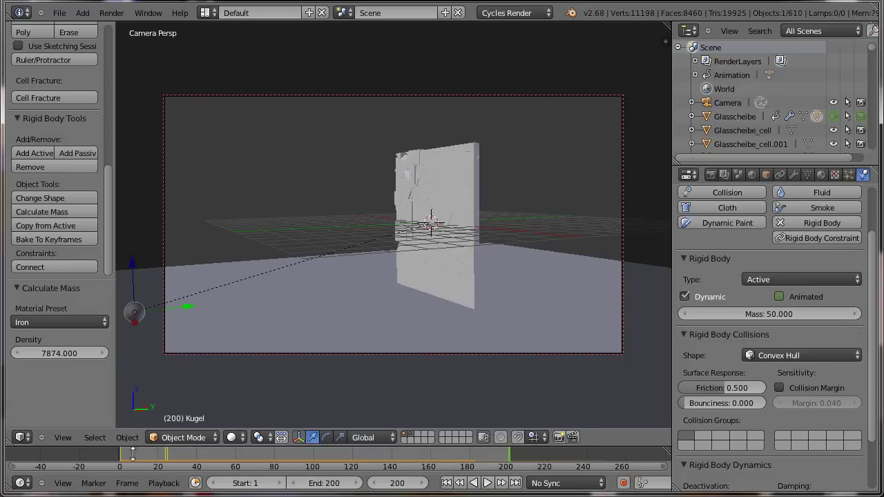
# Step: Replay the simulation from frame 1 and pause around frame 26
pyautogui.click(122, 452)
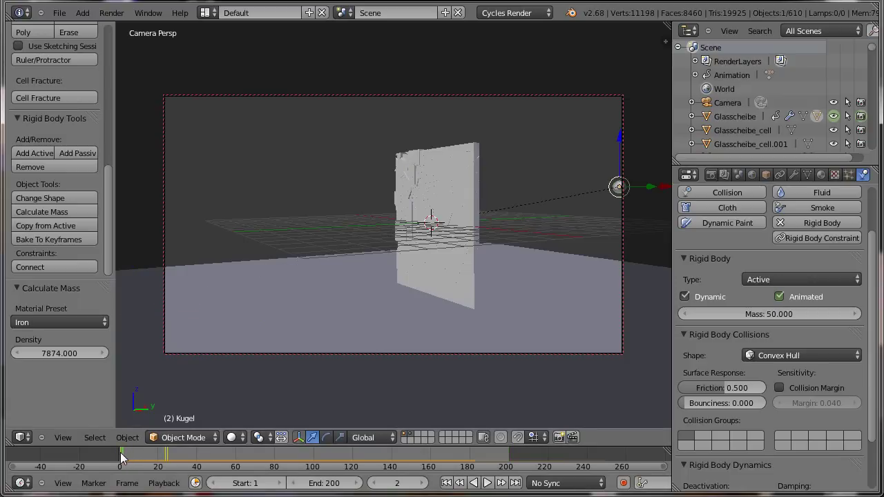
pyautogui.click(121, 452)
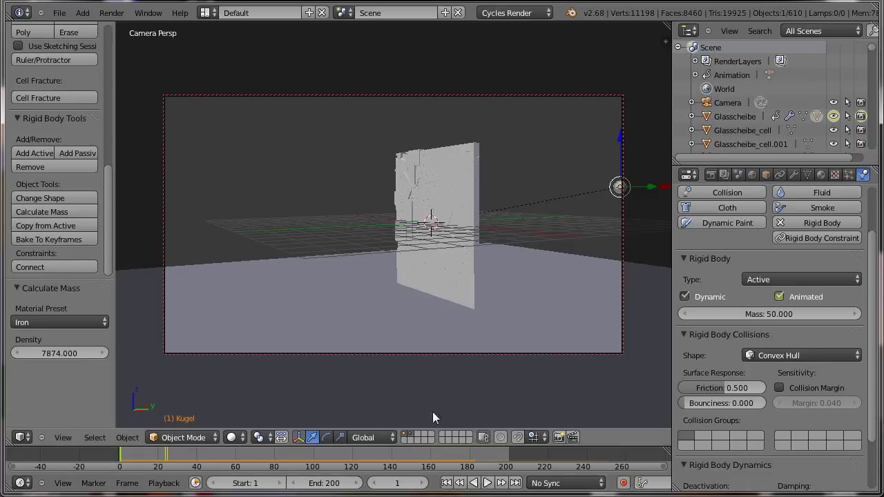
pyautogui.click(487, 483)
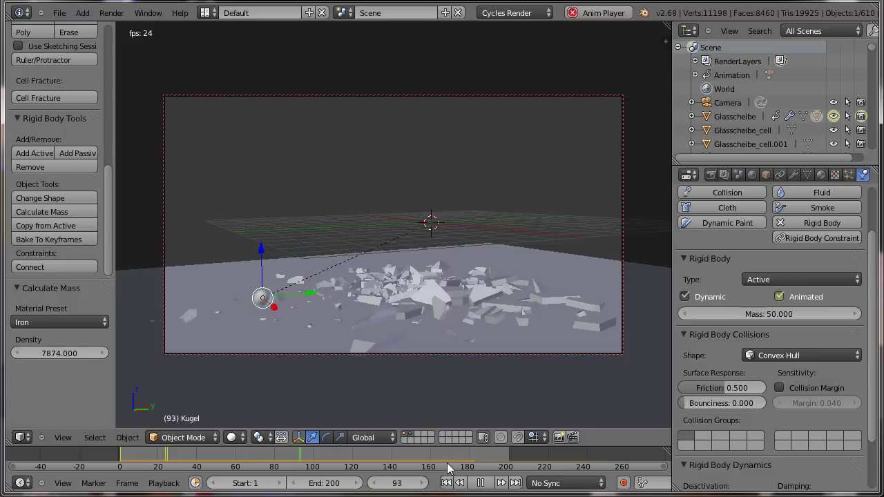
pyautogui.click(484, 484)
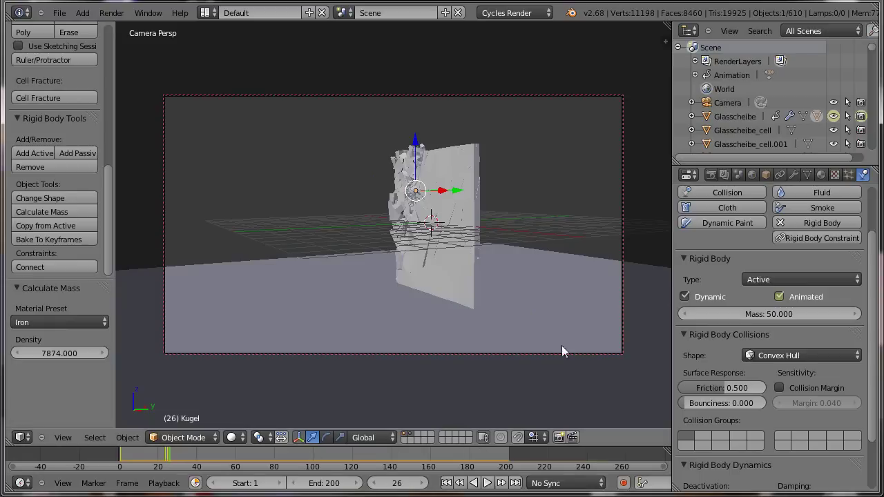
# Step: Set the Rigid Body Cache end frame to 200 and bake the simulation
pyautogui.click(740, 176)
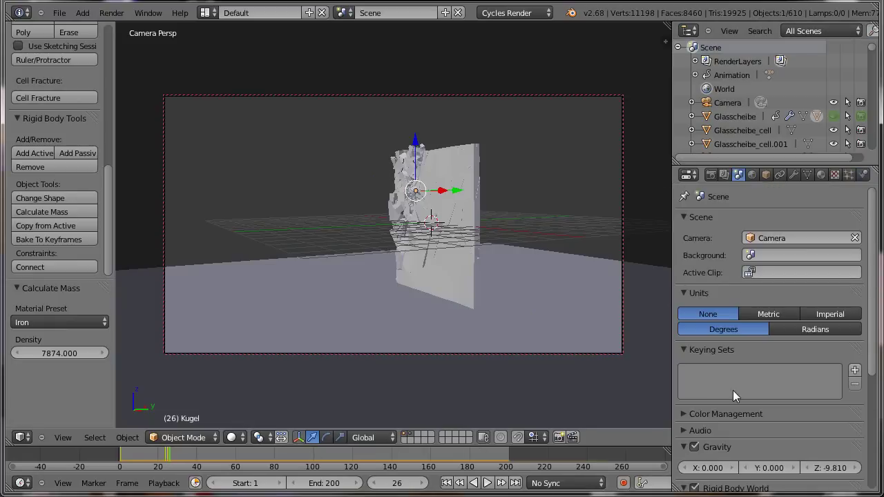
pyautogui.scroll(-1, 732, 390)
pyautogui.scroll(-2, 734, 400)
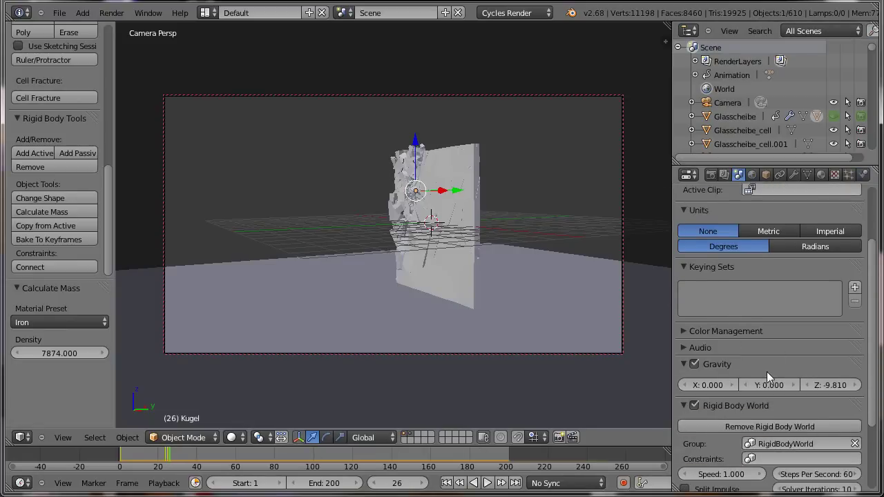
pyautogui.scroll(-1, 772, 380)
pyautogui.scroll(-2, 793, 407)
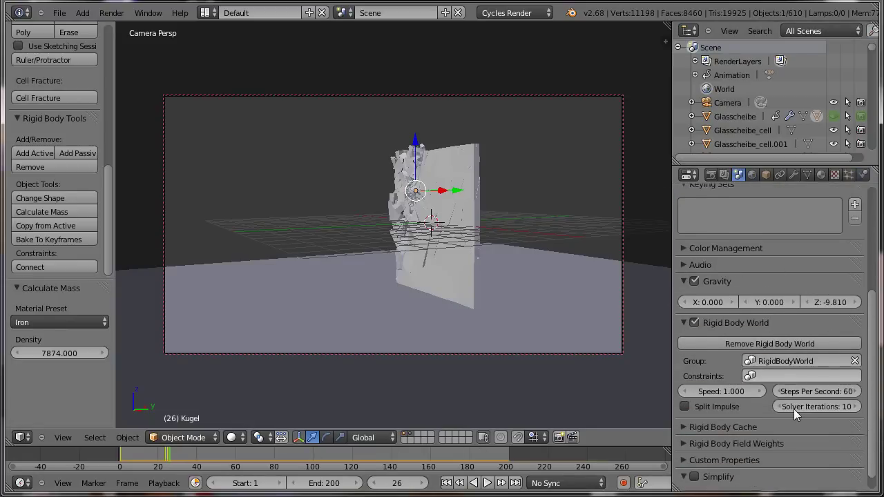
pyautogui.click(714, 428)
pyautogui.scroll(-2, 767, 419)
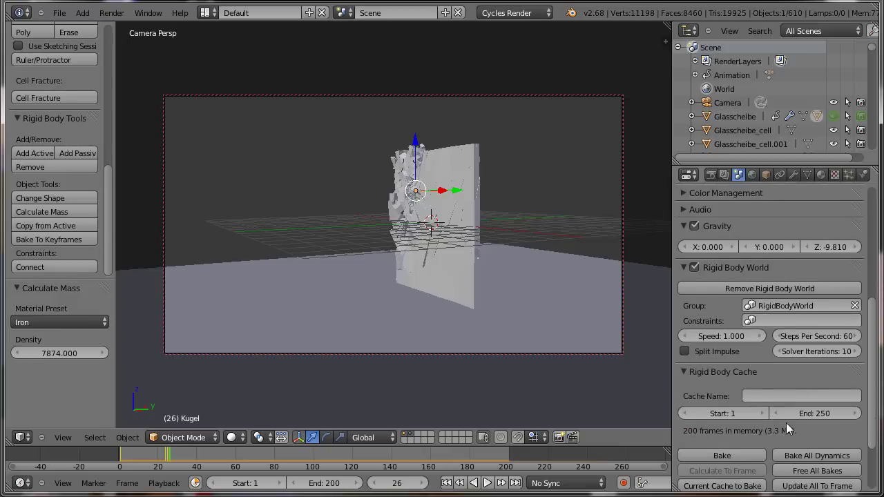
pyautogui.click(812, 414)
pyautogui.write('200')
pyautogui.press('Return')
pyautogui.click(723, 457)
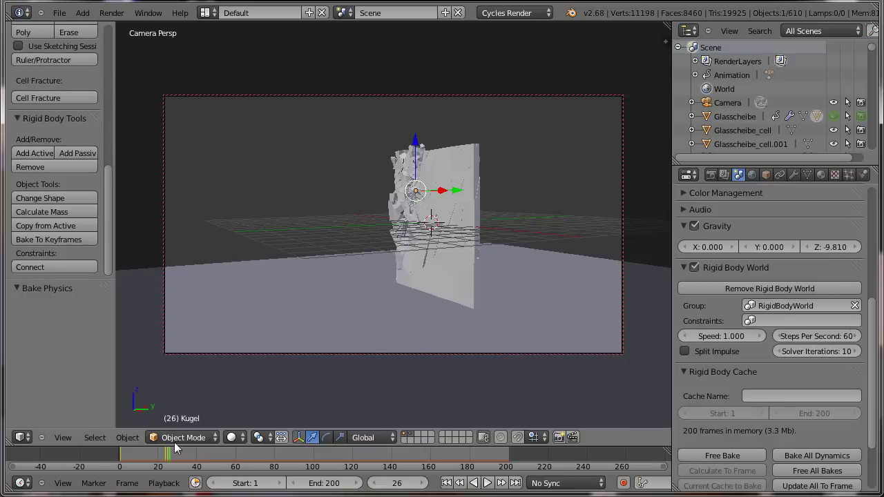
# Step: Return the timeline to frame 1 and check the cache now holds 200 frames
pyautogui.click(119, 452)
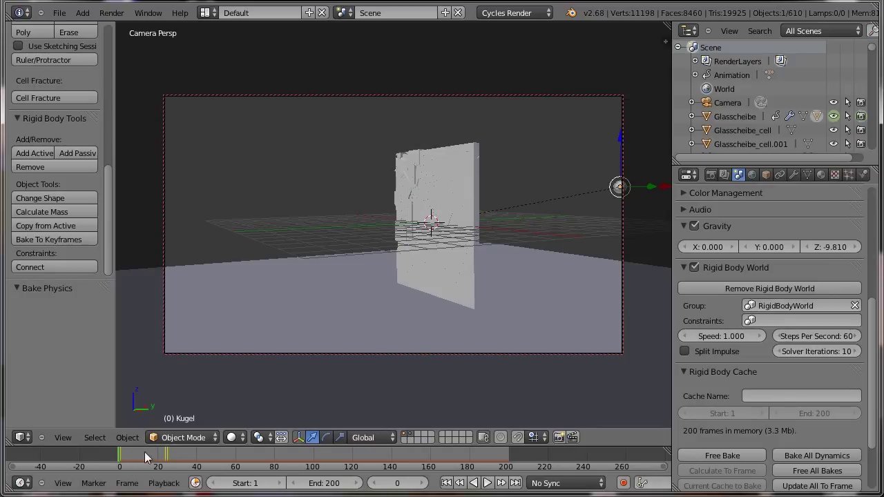
pyautogui.click(421, 483)
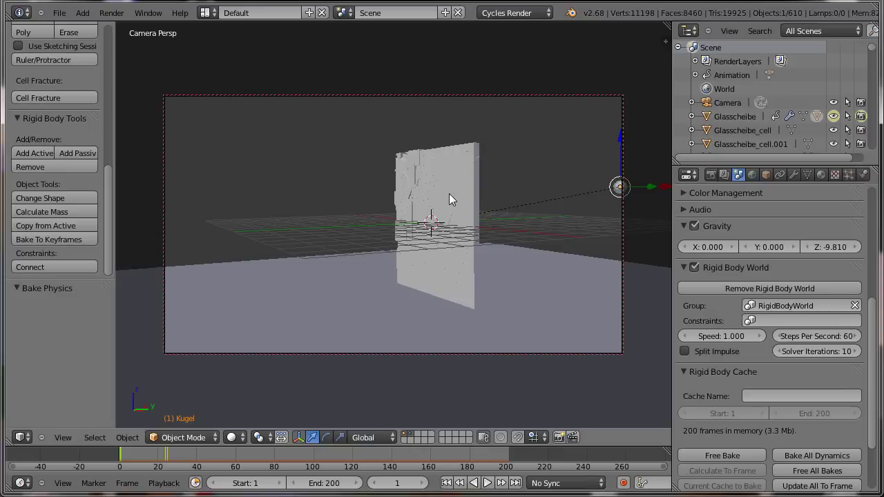
pyautogui.scroll(8, 722, 187)
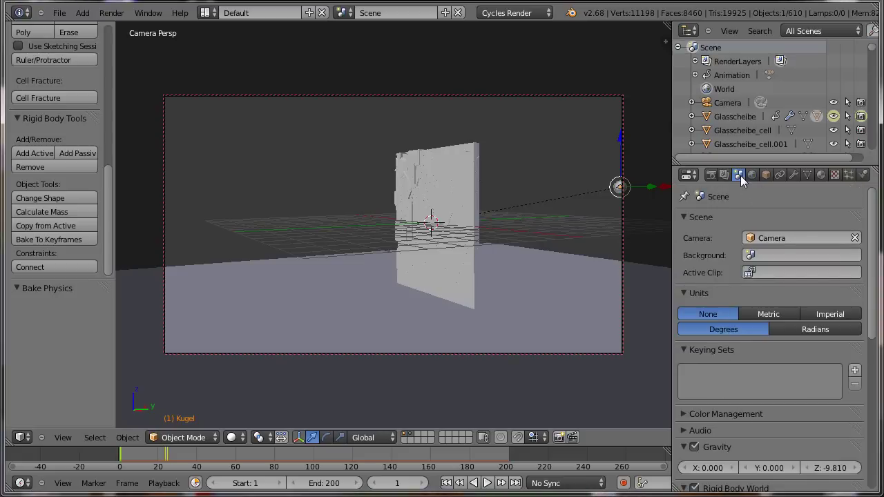
pyautogui.scroll(-2, 717, 302)
pyautogui.scroll(-1, 717, 303)
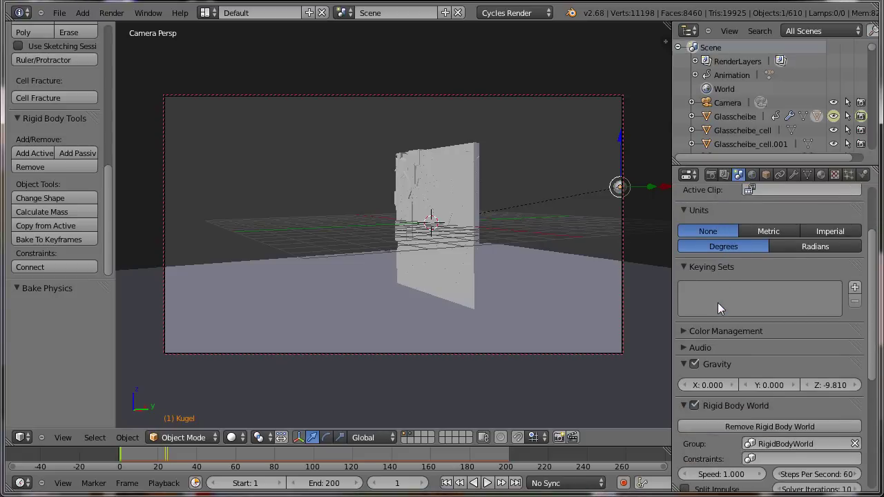
pyautogui.scroll(-1, 717, 304)
pyautogui.scroll(-1, 716, 304)
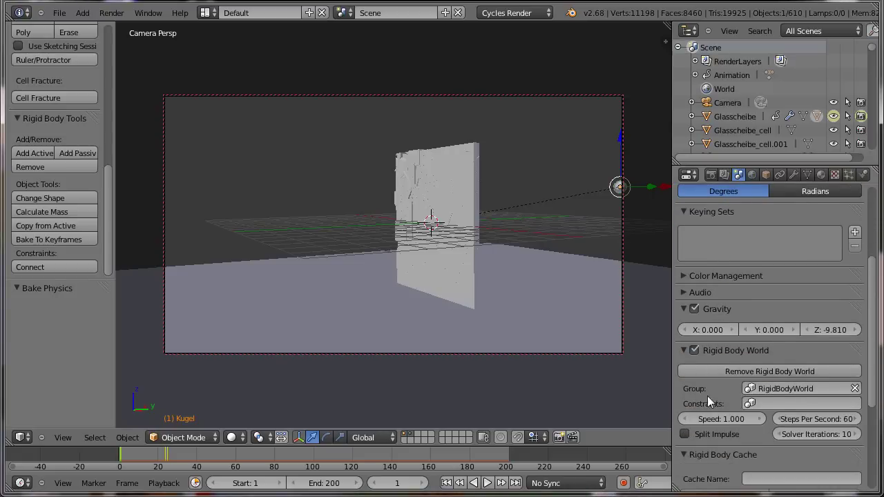
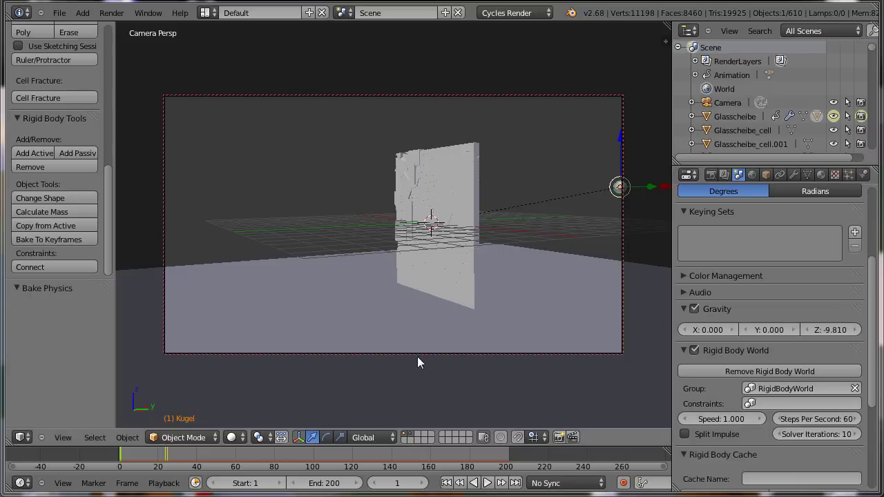
# Step: At frame 13, keyframe the current simulation speed, steps per second and solver iterations
pyautogui.click(143, 459)
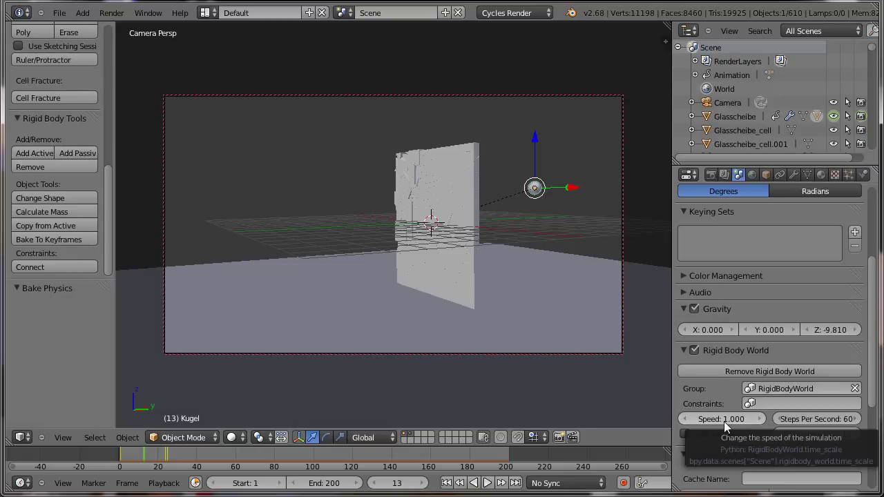
pyautogui.press('i')
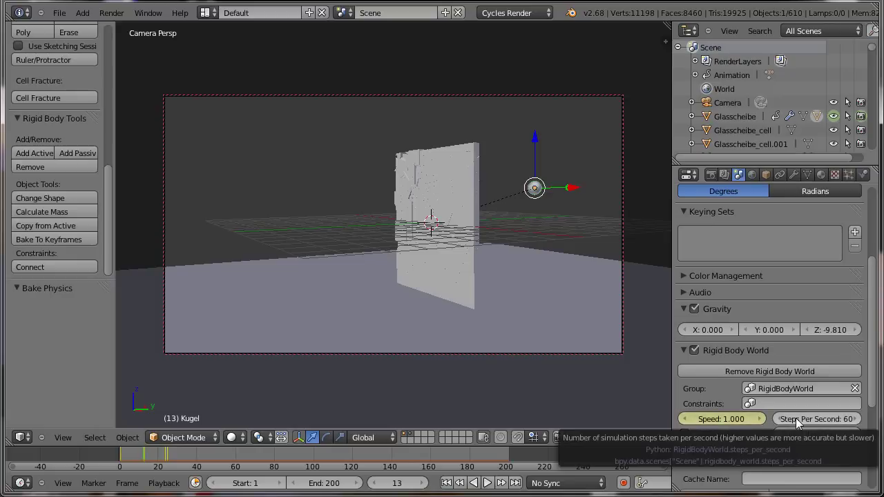
pyautogui.press('i')
pyautogui.press('i')
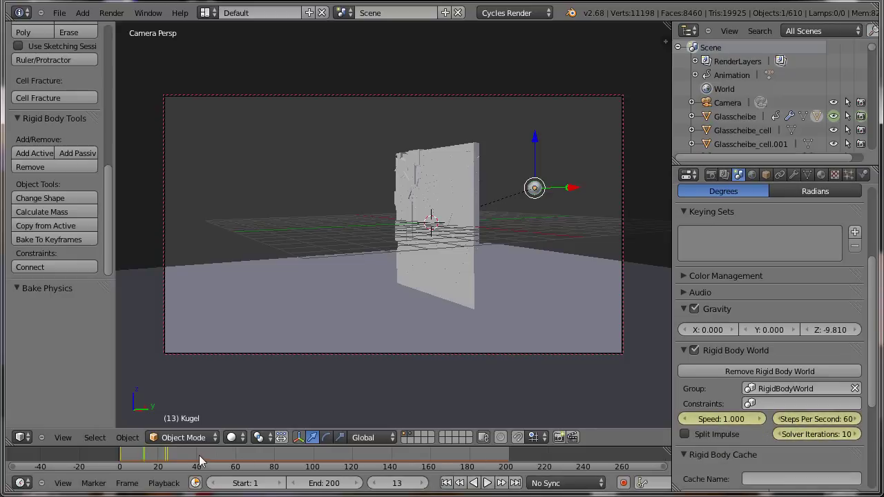
# Step: At frame 14, set speed 0.1, 120 steps per second and 50 solver iterations, then view frame 100
pyautogui.click(145, 457)
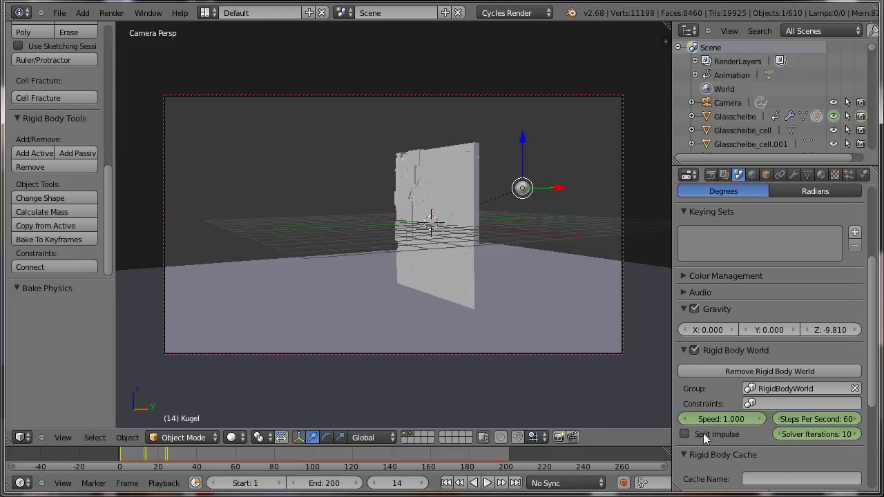
pyautogui.click(721, 421)
pyautogui.press('BackSpace')
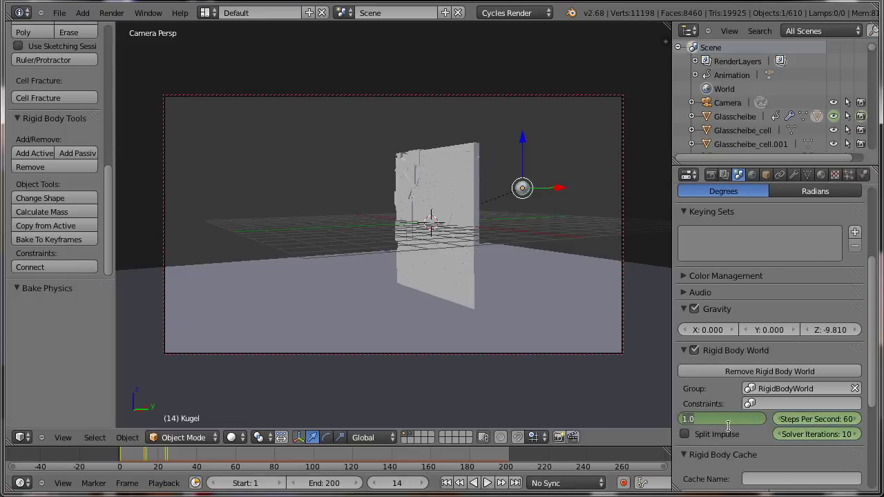
pyautogui.write('.1')
pyautogui.press('Tab')
pyautogui.write('120')
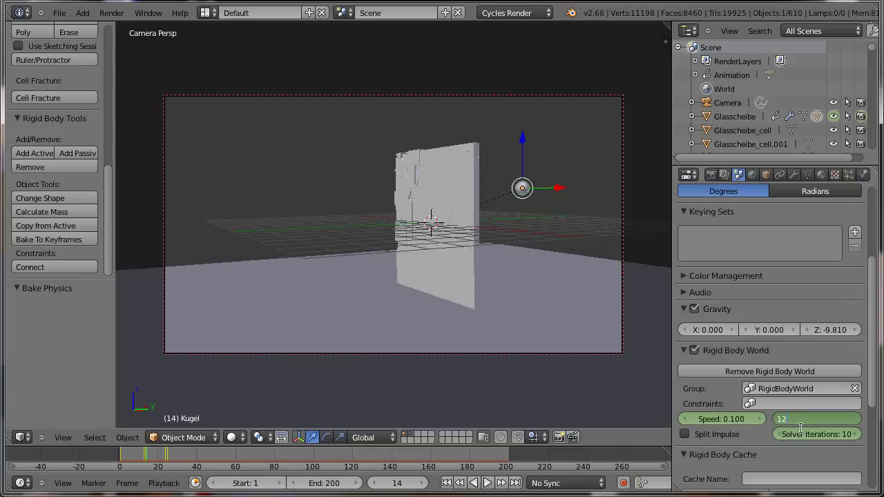
pyautogui.press('Tab')
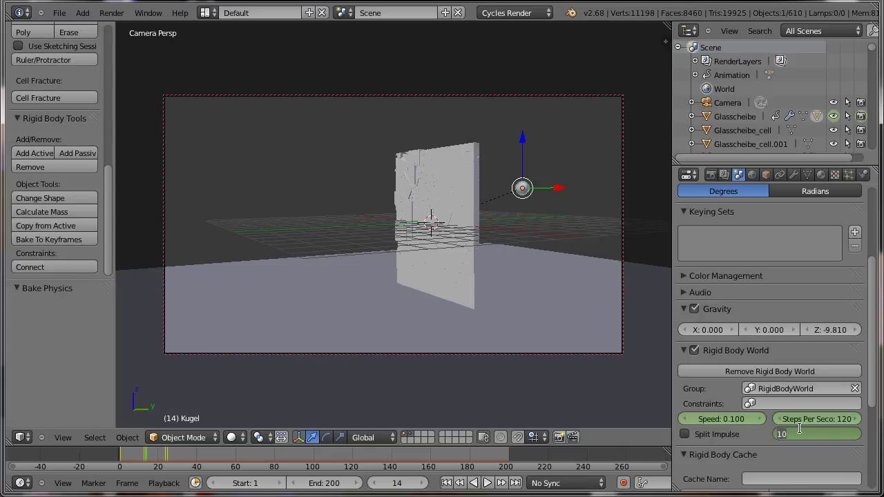
pyautogui.write('5')
pyautogui.press('Return')
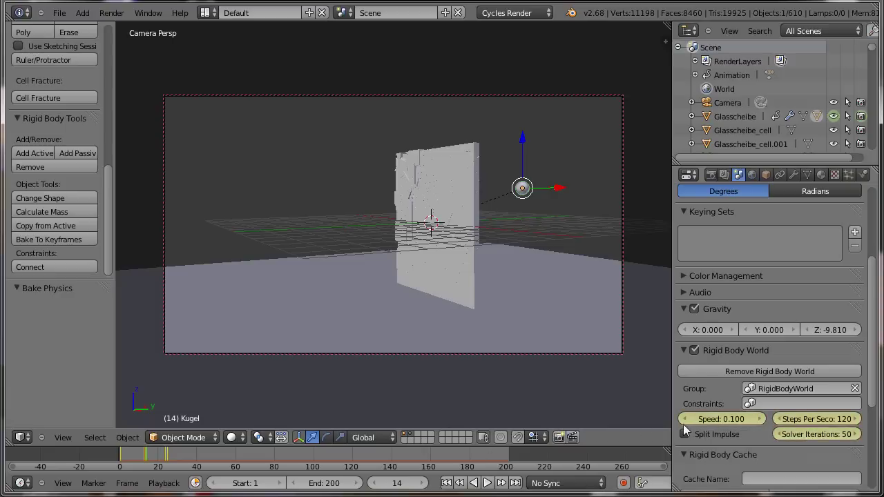
pyautogui.click(313, 462)
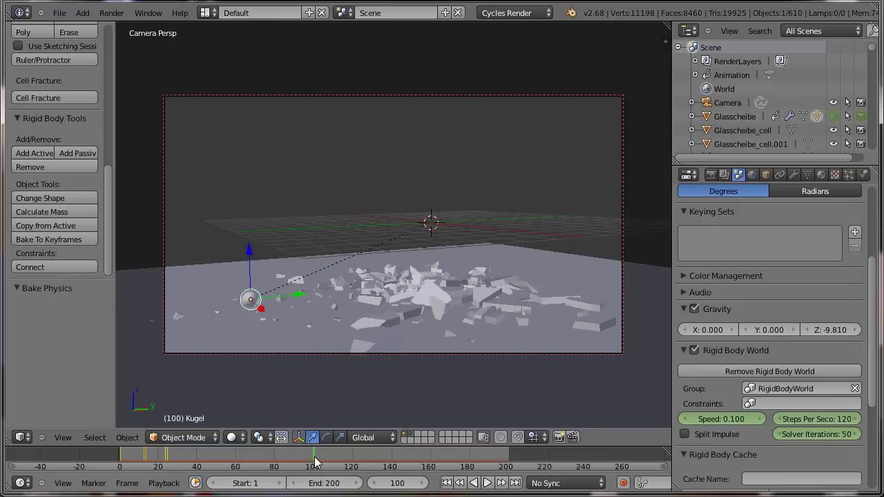
# Step: At frame 101, set speed 1, 60 steps per second and 10 solver iterations
pyautogui.moveTo(313, 463)
pyautogui.mouseDown()
pyautogui.moveTo(214, 463)
pyautogui.moveTo(315, 470)
pyautogui.mouseUp()
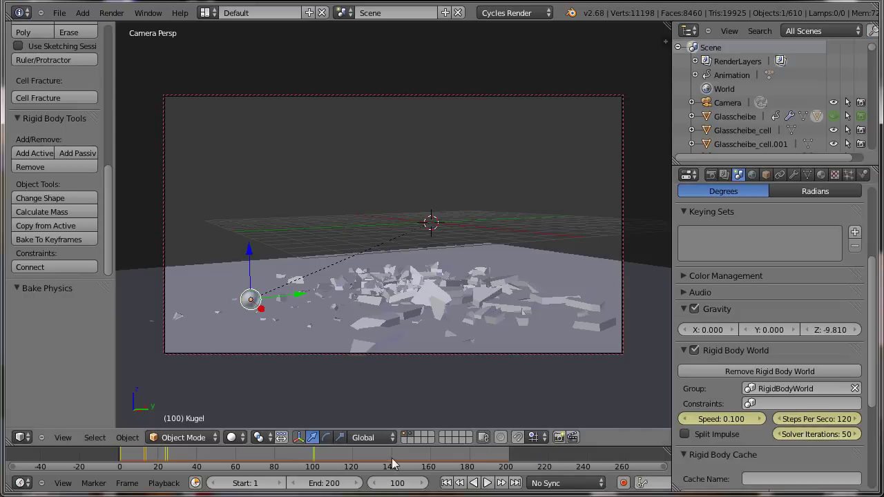
pyautogui.click(424, 484)
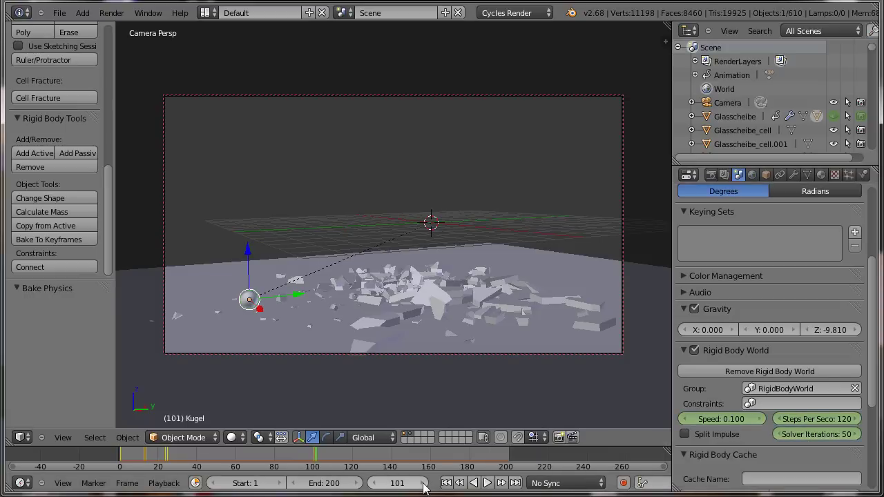
pyautogui.click(711, 419)
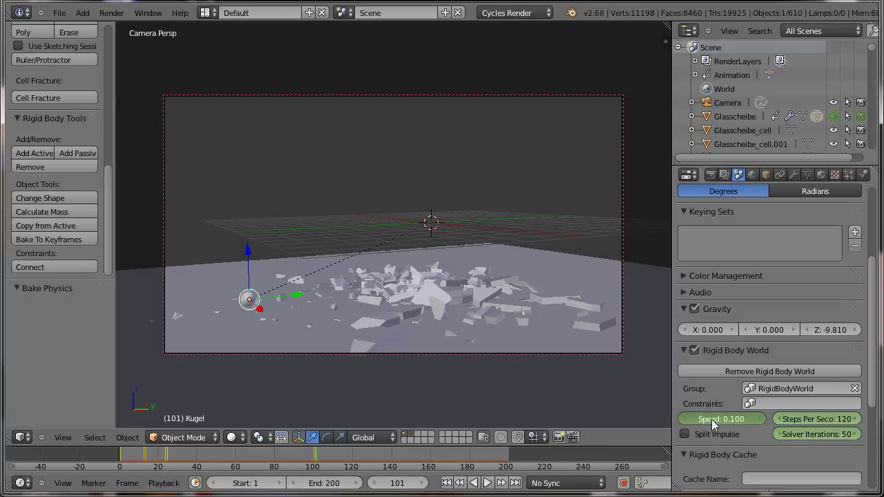
pyautogui.write('1')
pyautogui.press('Tab')
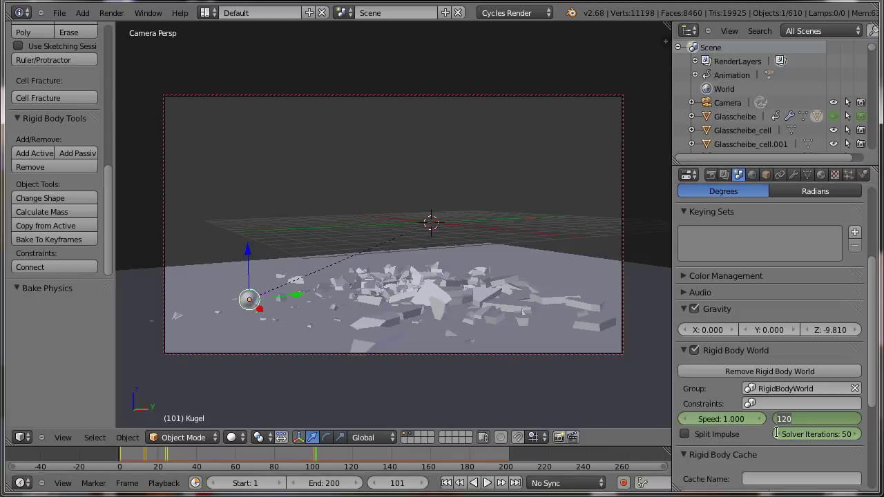
pyautogui.write('60')
pyautogui.press('Tab')
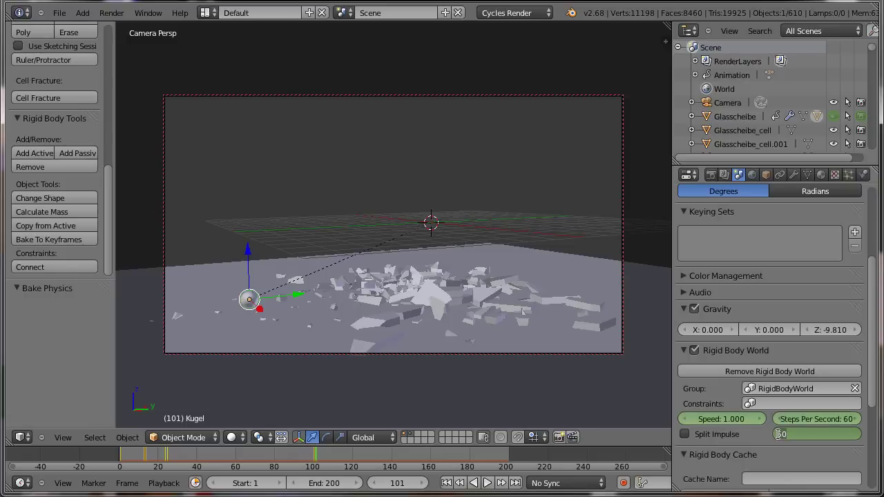
pyautogui.press('BackSpace')
pyautogui.press('Return')
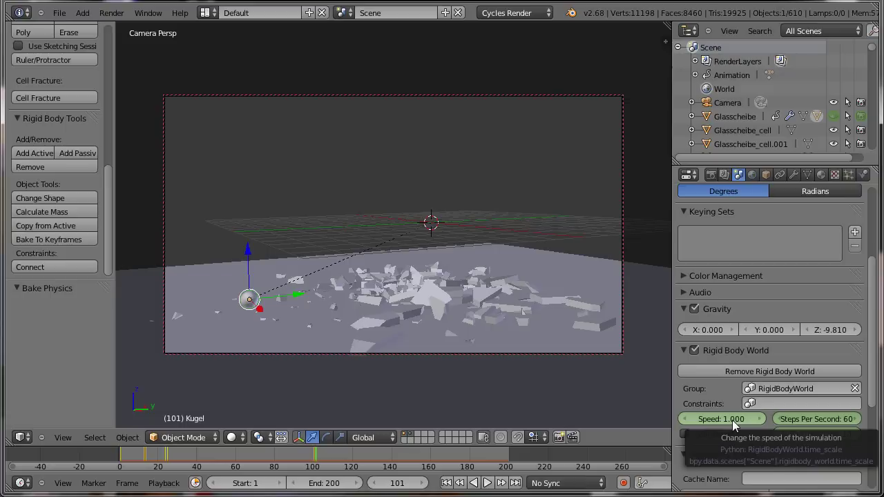
# Step: Keyframe the restored speed and physics settings, then return to frame 1
pyautogui.press('i')
pyautogui.press('i')
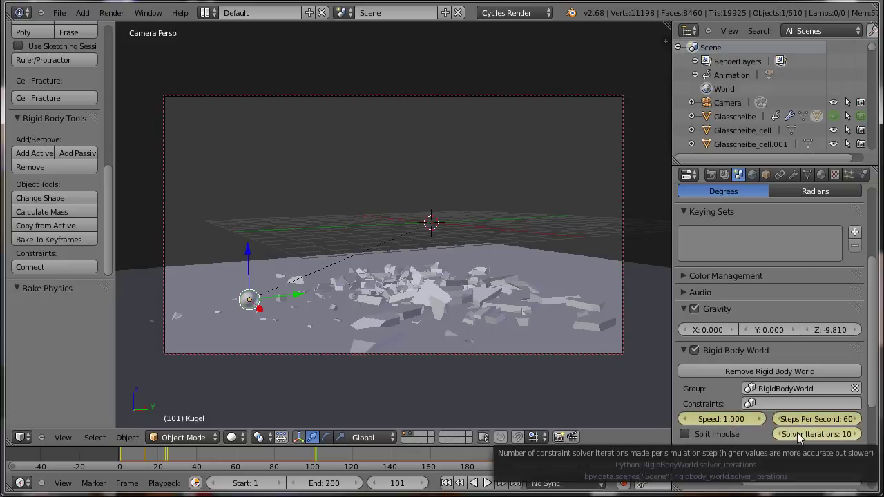
pyautogui.press('i')
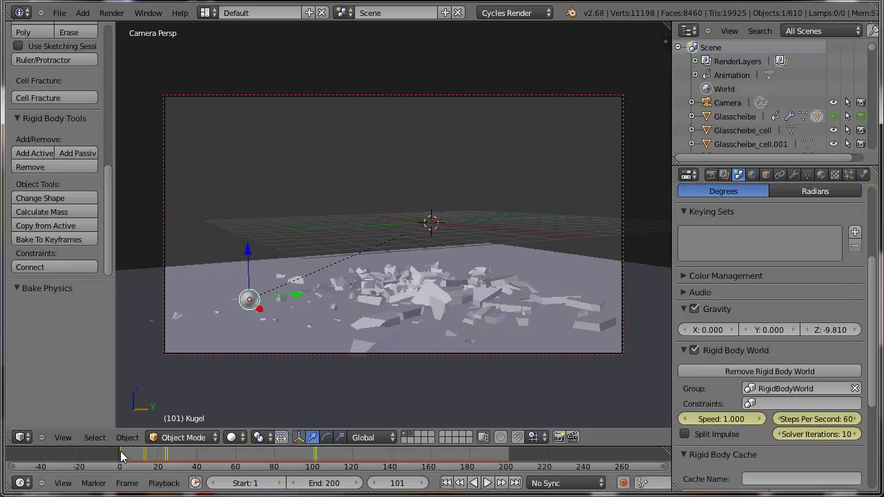
pyautogui.click(120, 451)
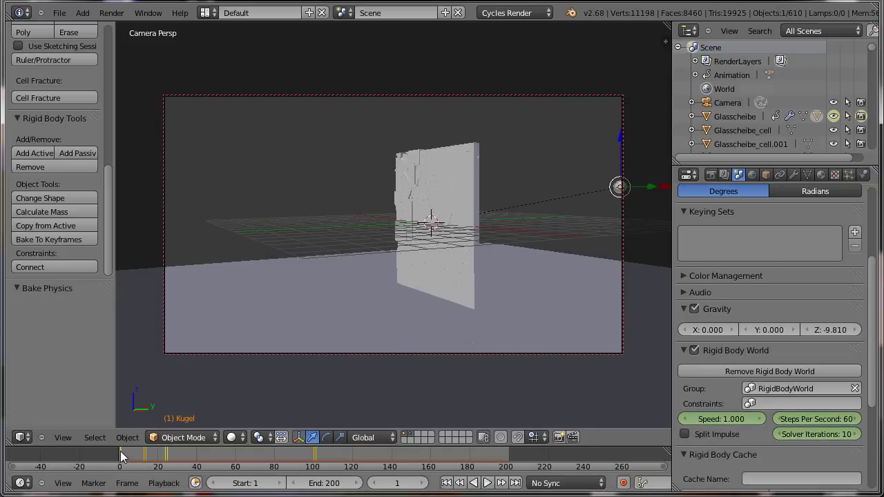
pyautogui.click(487, 483)
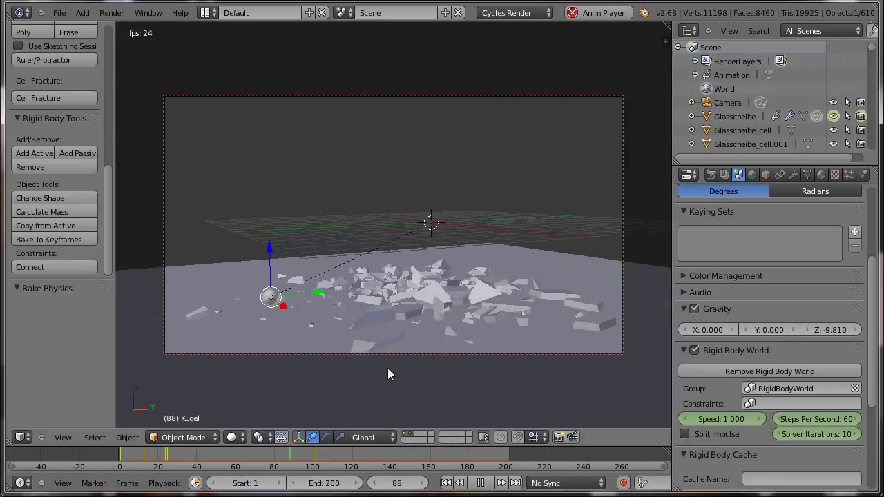
pyautogui.press('Escape')
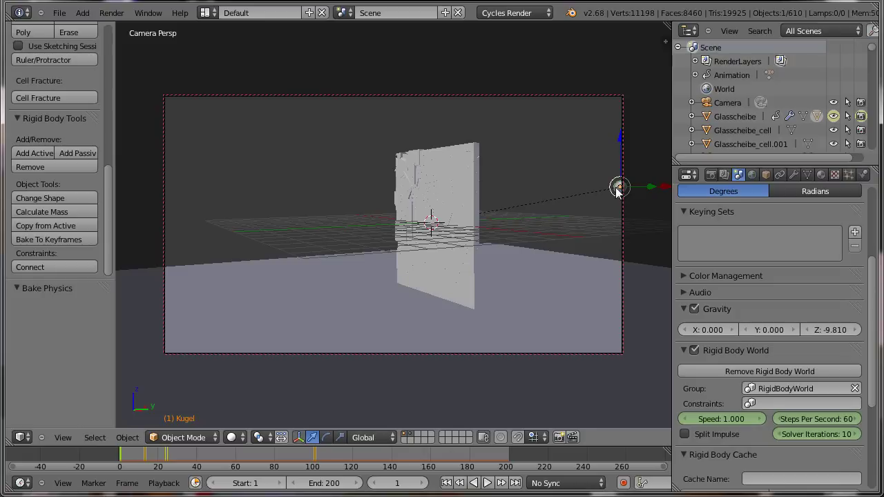
pyautogui.moveTo(618, 188); pyautogui.dragTo(586, 184)
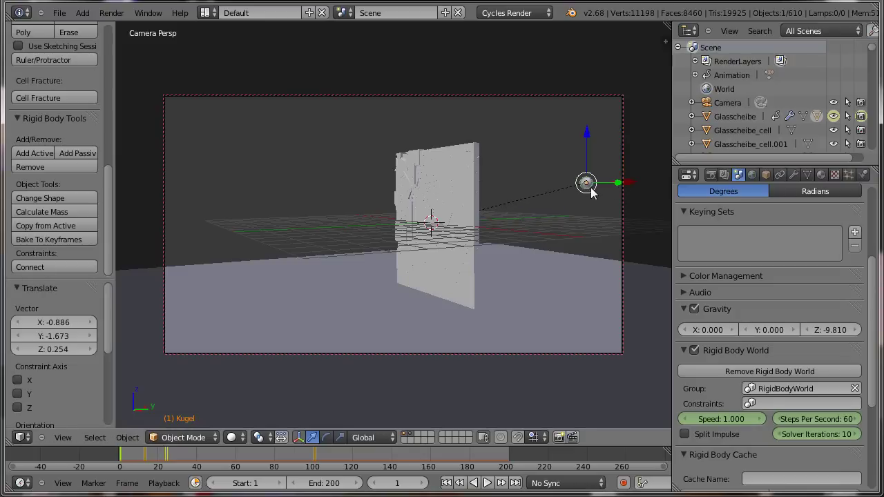
pyautogui.hotkey('ctrl', 'z')
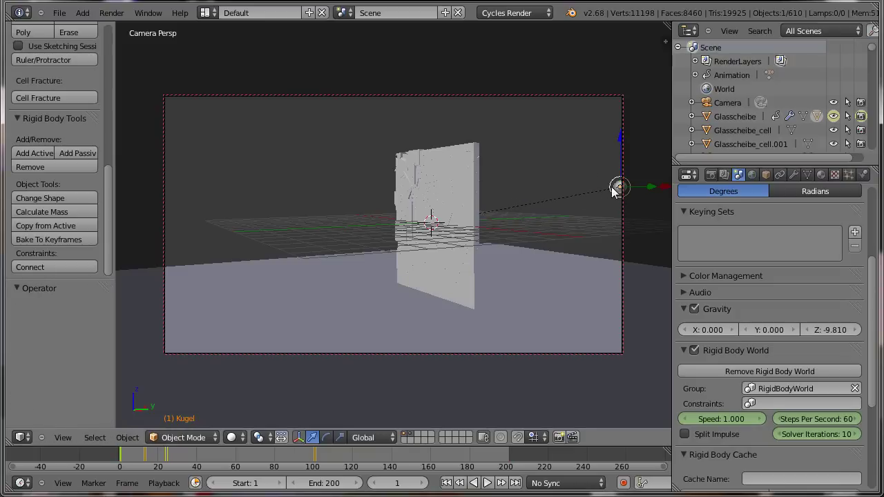
pyautogui.click(487, 483)
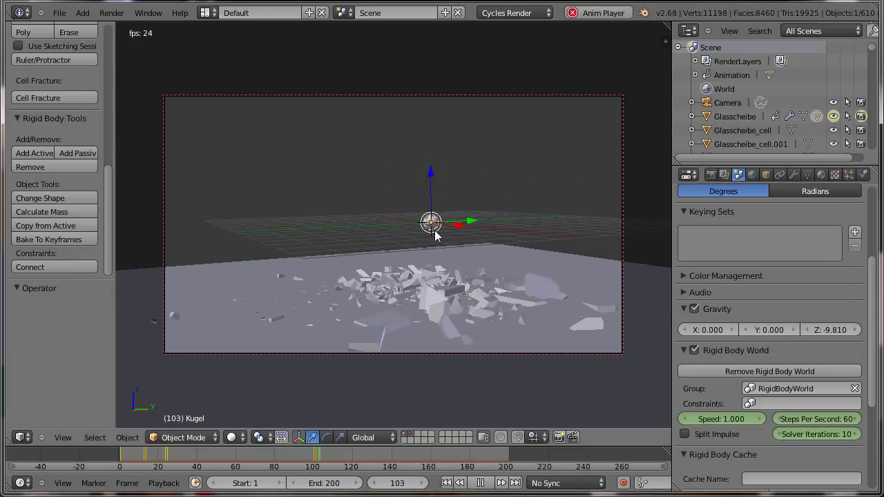
pyautogui.press('Escape')
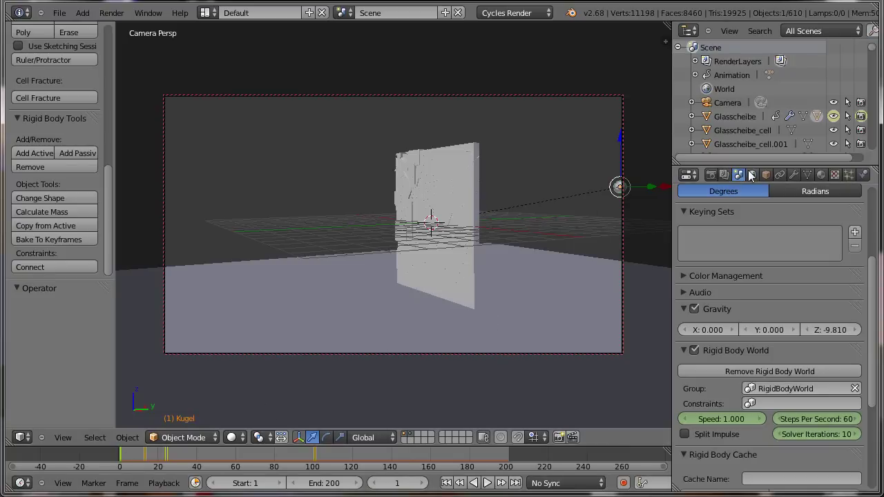
# Step: Free and re-bake the rigid body cache, then briefly preview the playback
pyautogui.scroll(-4, 763, 336)
pyautogui.scroll(-3, 763, 336)
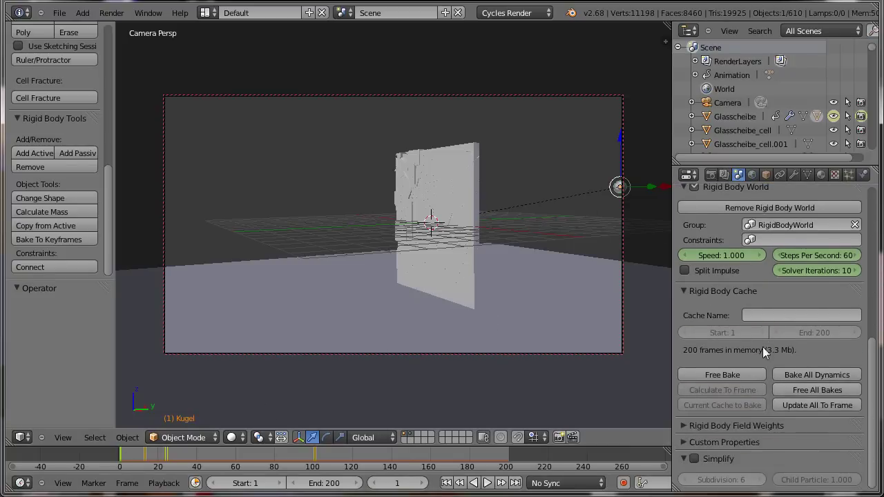
pyautogui.click(730, 372)
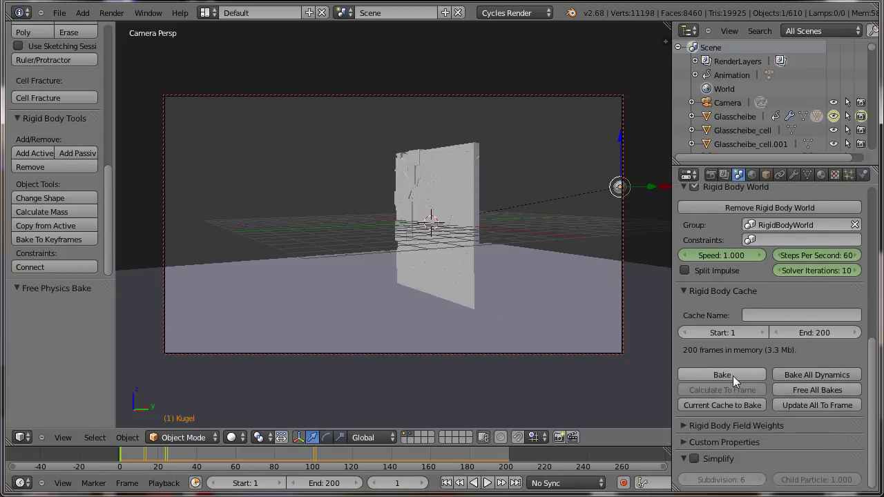
pyautogui.click(732, 375)
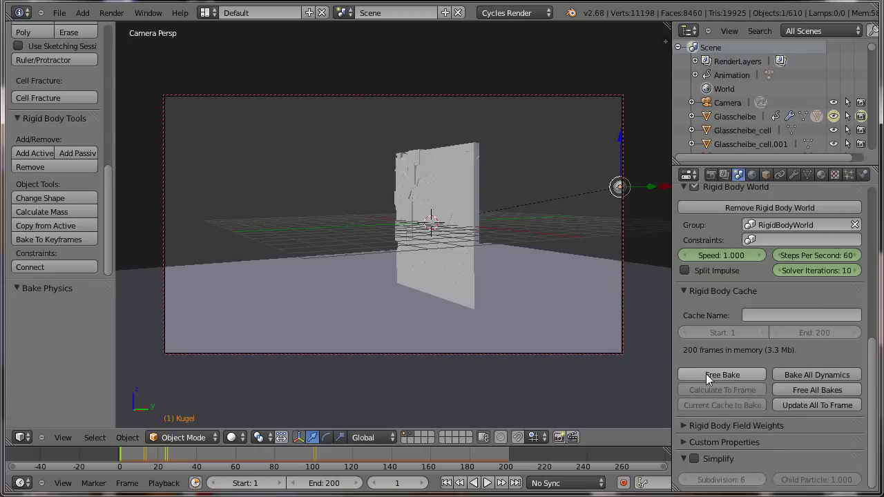
pyautogui.click(487, 483)
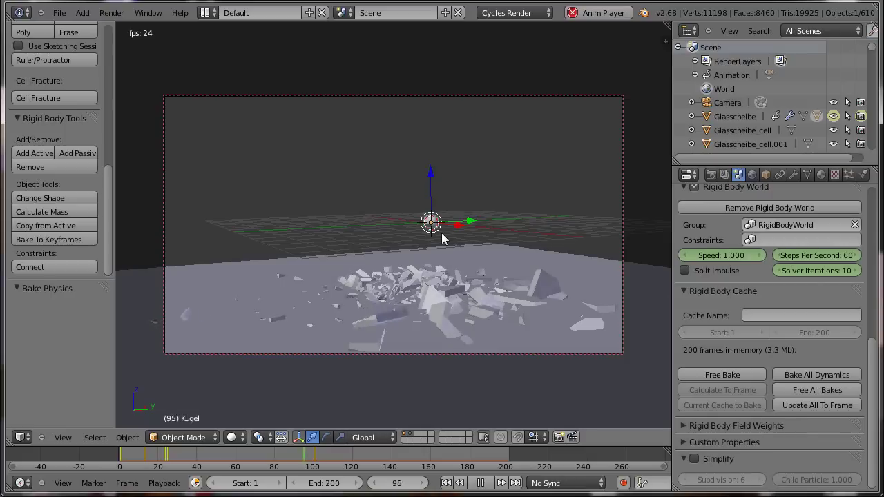
pyautogui.press('Escape')
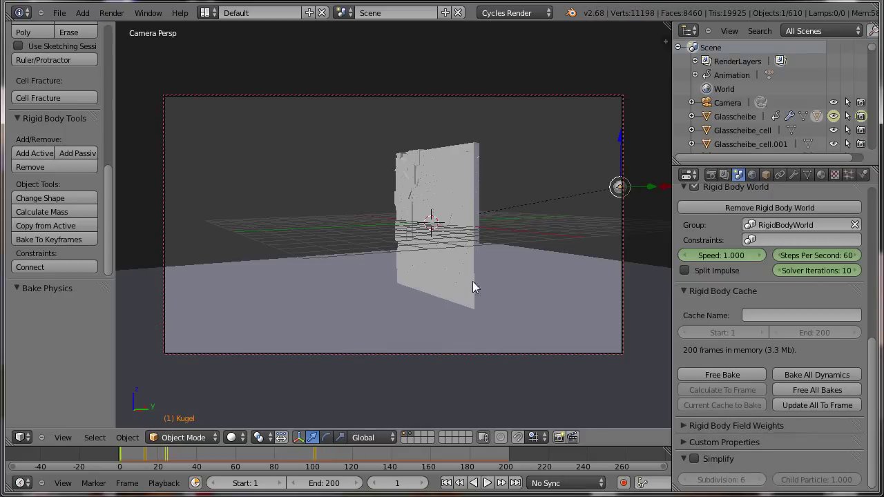
# Step: Hide the ground plane layer and test-move a glass fragment, undoing the move
pyautogui.click(410, 436)
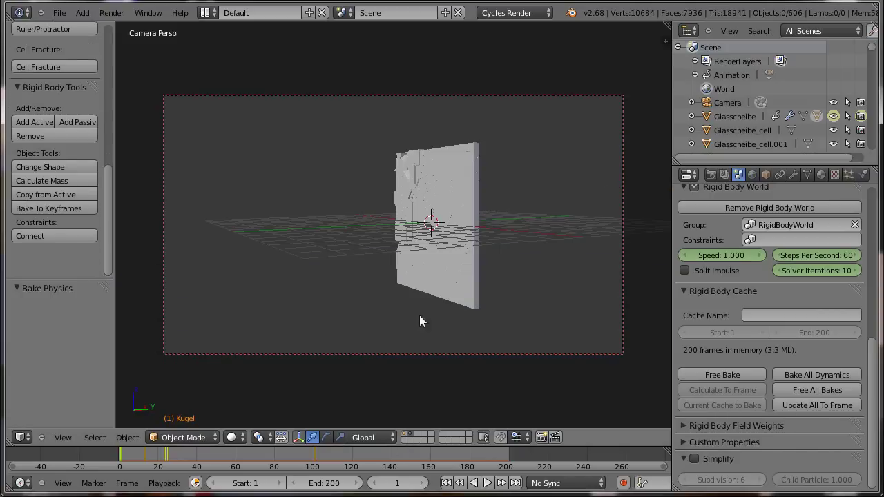
pyautogui.rightClick(415, 162)
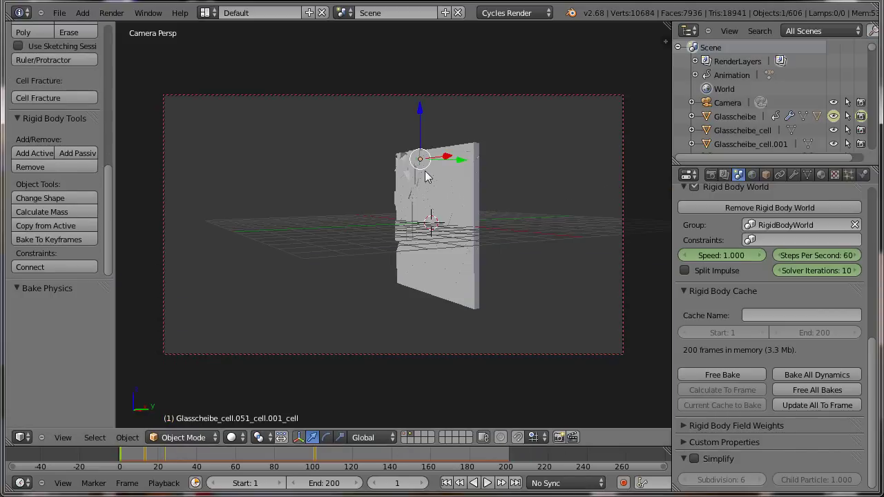
pyautogui.press('g')
pyautogui.click(433, 162)
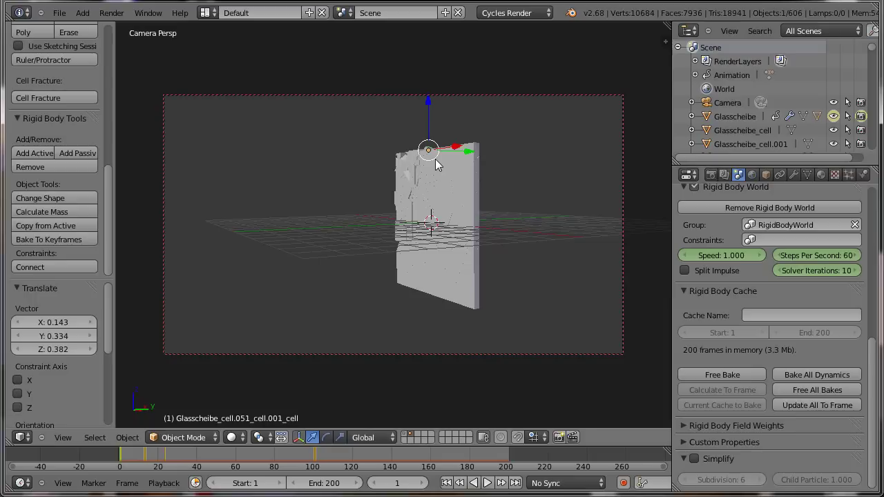
pyautogui.hotkey('ctrl', 'z')
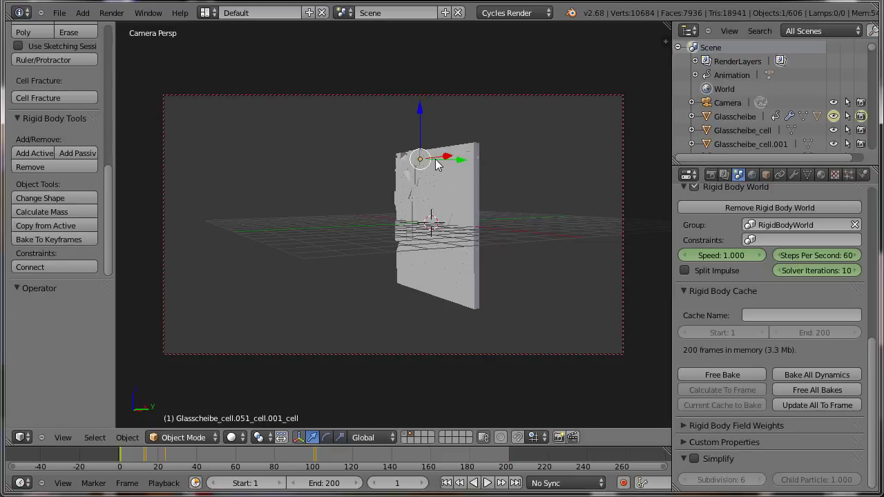
# Step: Show the ground, sphere, pane and fracture layers, re-bake the simulation and play it
pyautogui.click(406, 435)
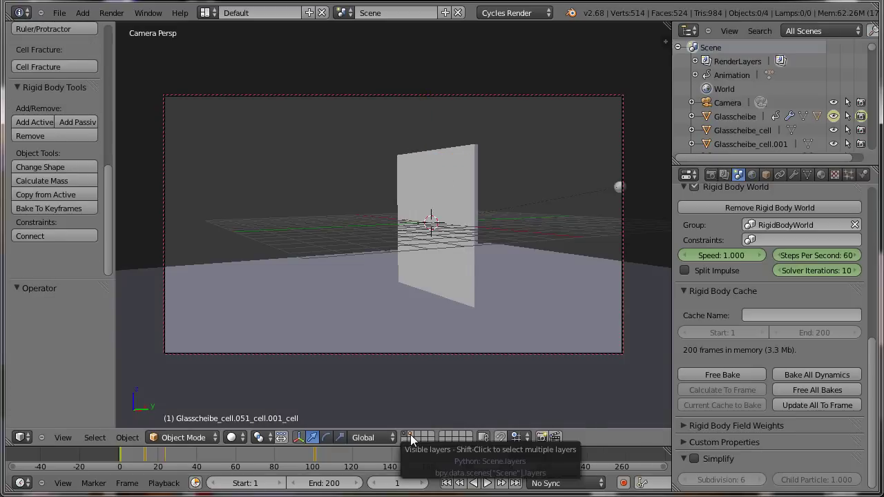
pyautogui.keyDown('shift'); pyautogui.click(410, 434); pyautogui.keyUp('shift')
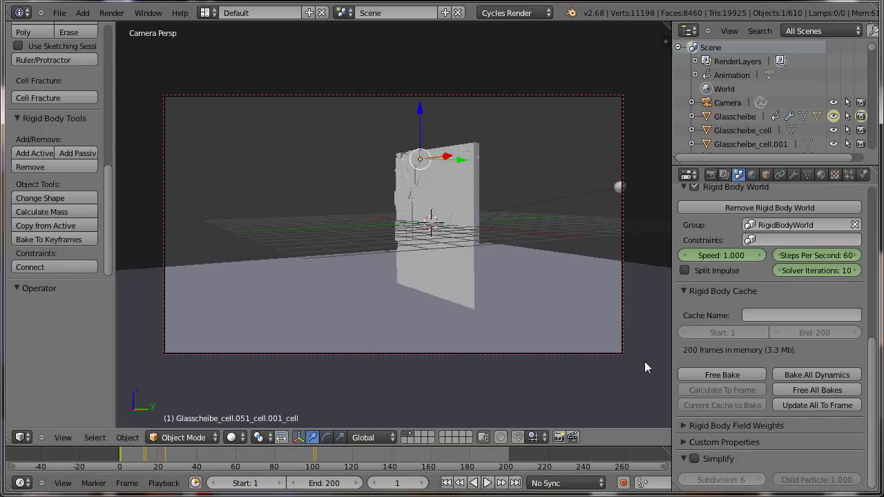
pyautogui.click(716, 372)
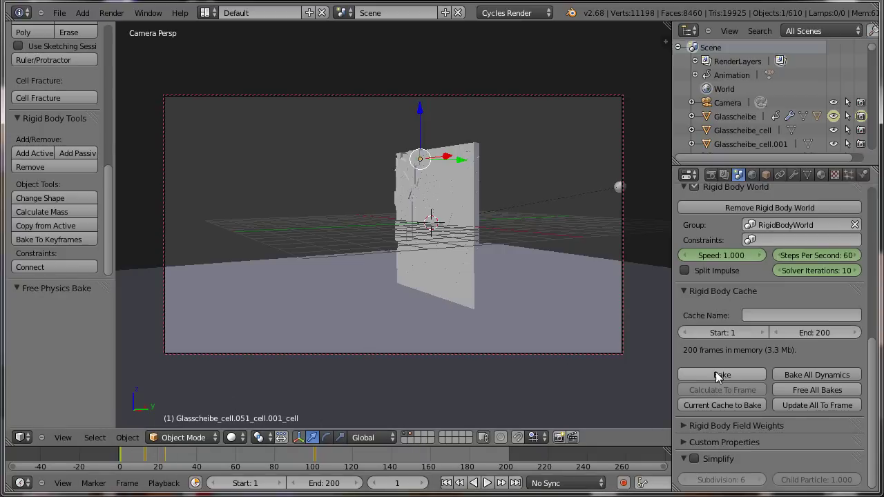
pyautogui.click(720, 375)
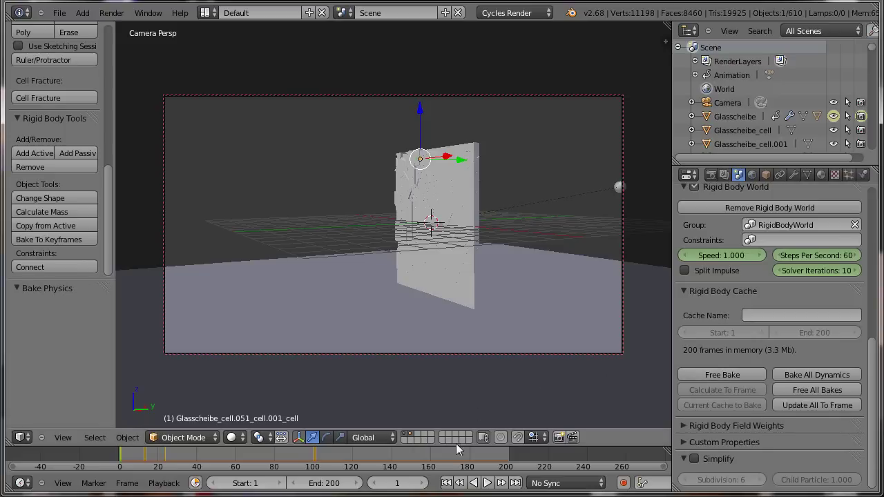
pyautogui.click(487, 483)
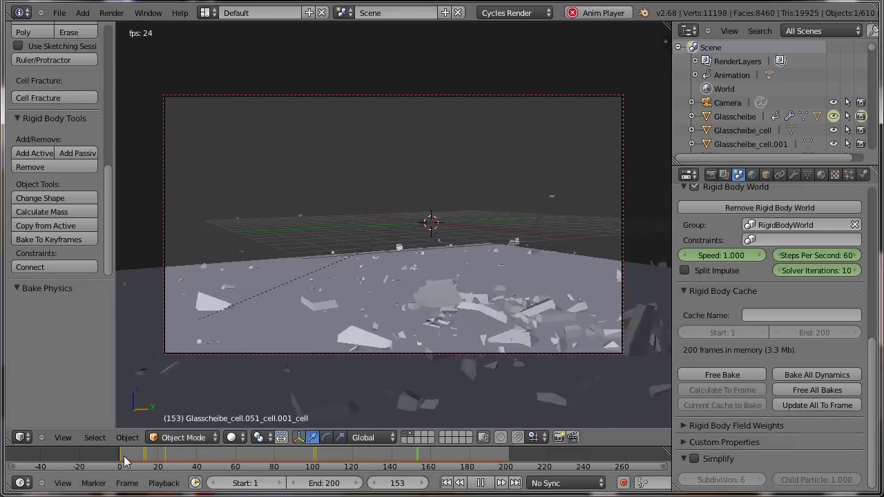
# Step: Set the sphere Kugel's rigid body mass to 25
pyautogui.press('Escape')
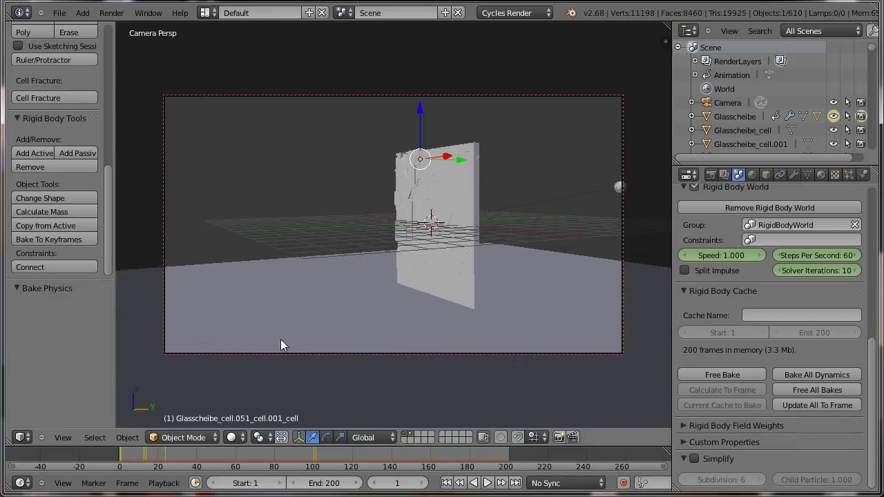
pyautogui.rightClick(617, 186)
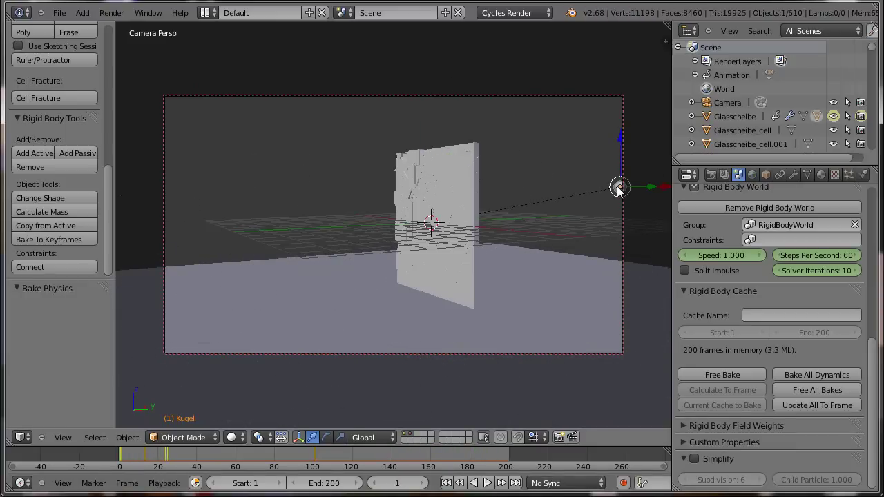
pyautogui.click(863, 174)
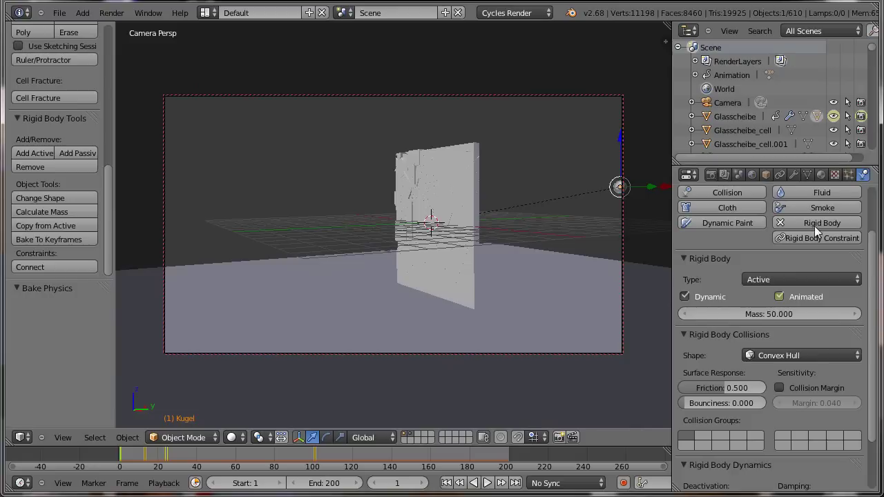
pyautogui.click(773, 316)
pyautogui.write('25')
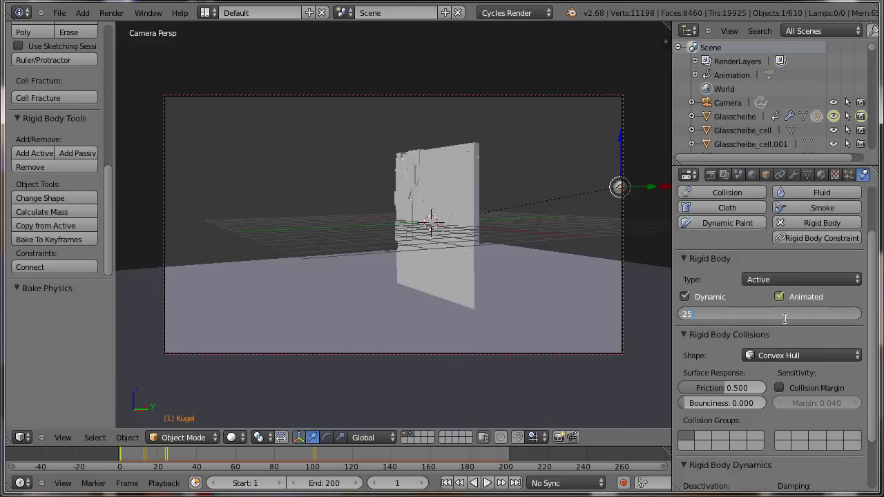
pyautogui.press('Return')
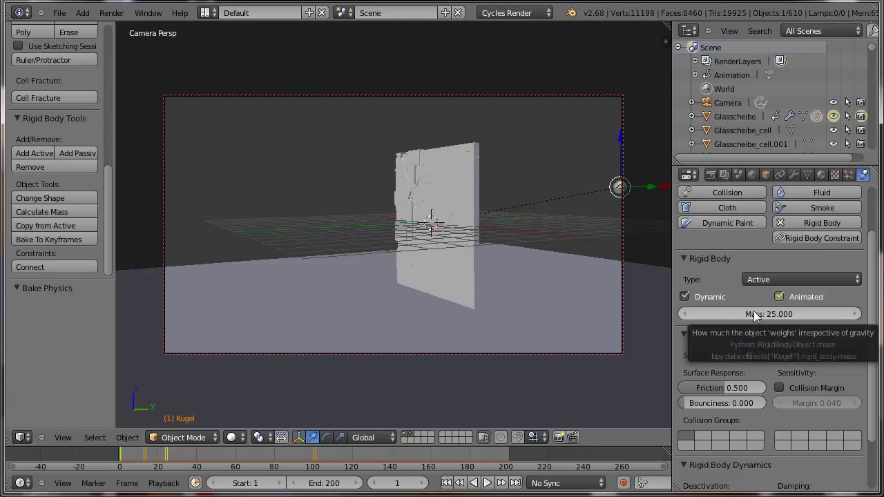
# Step: Test-move a glass shard and undo it, then free and re-bake the simulation
pyautogui.rightClick(413, 160)
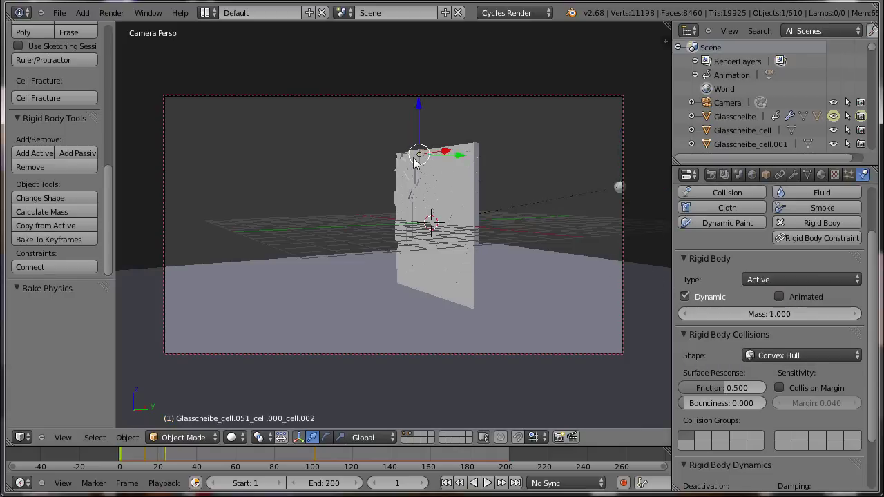
pyautogui.press('g')
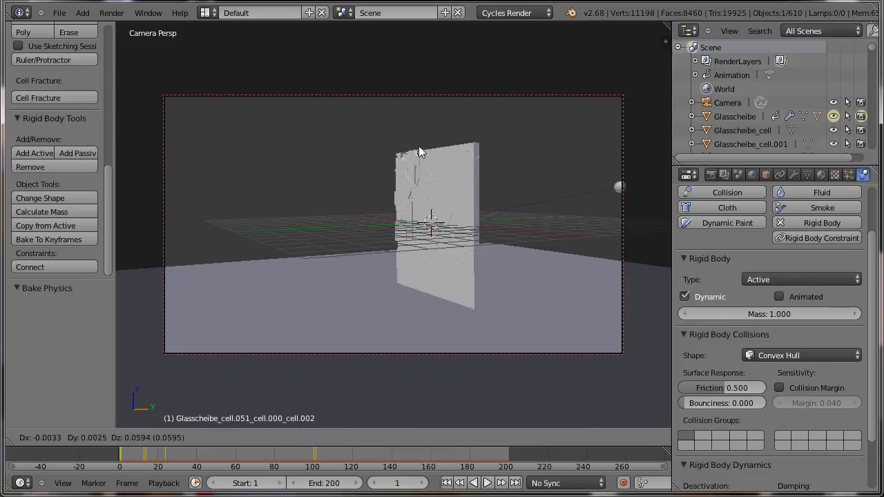
pyautogui.click(424, 135)
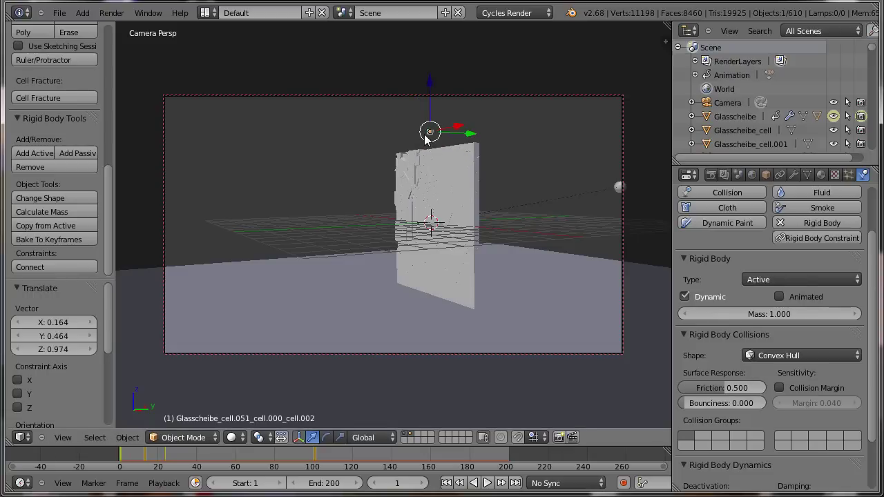
pyautogui.hotkey('ctrl', 'z')
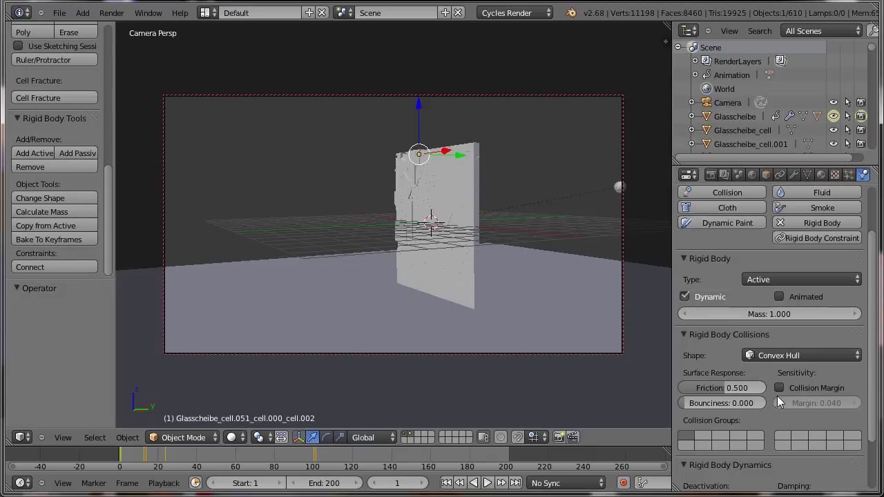
pyautogui.click(738, 175)
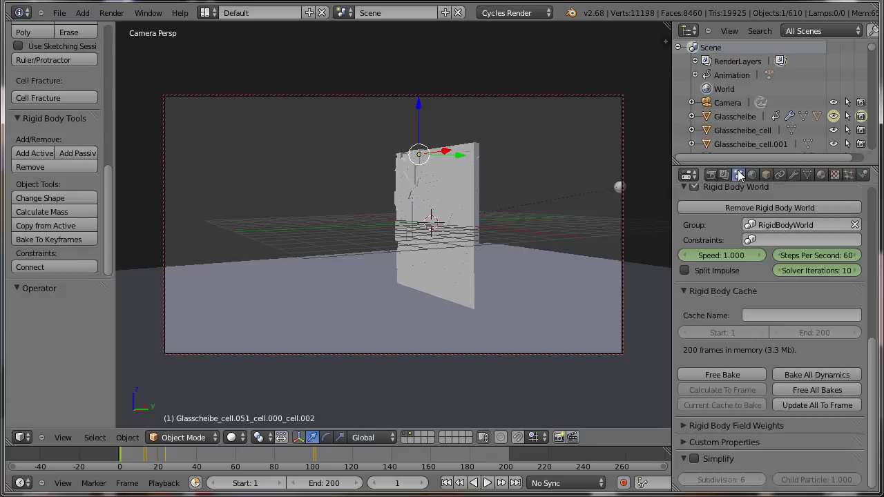
pyautogui.click(726, 373)
pyautogui.click(725, 373)
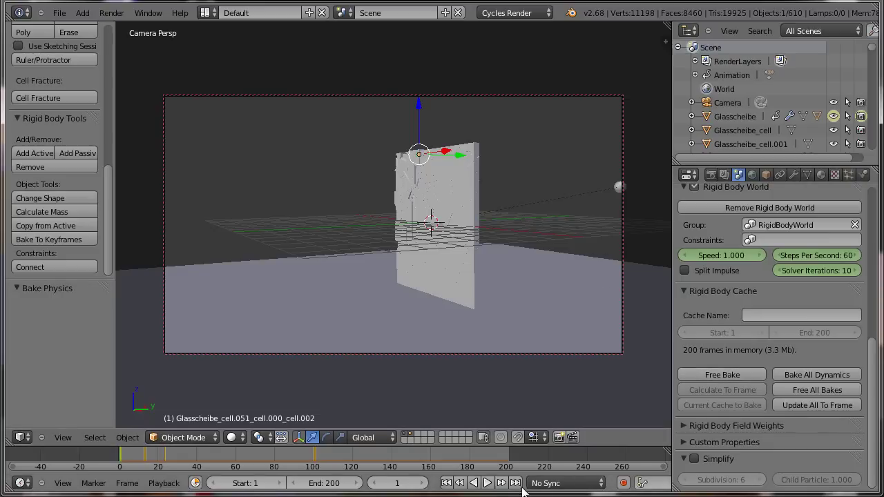
pyautogui.click(488, 483)
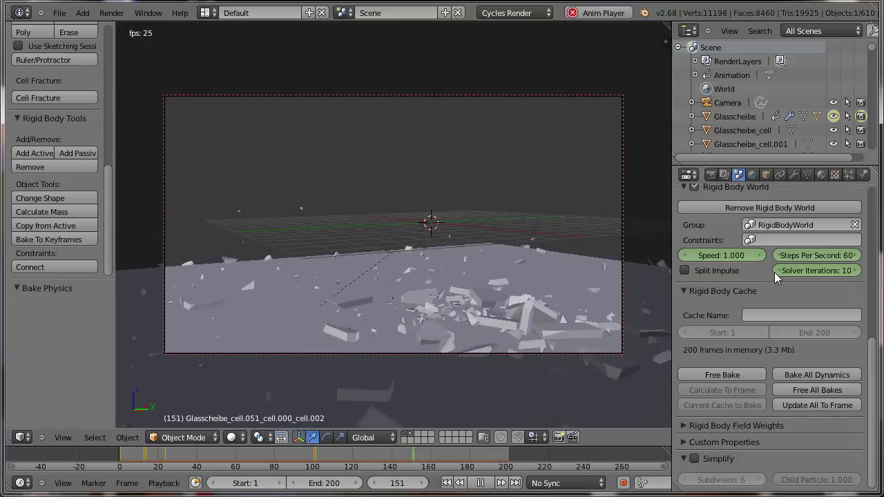
pyautogui.press('Escape')
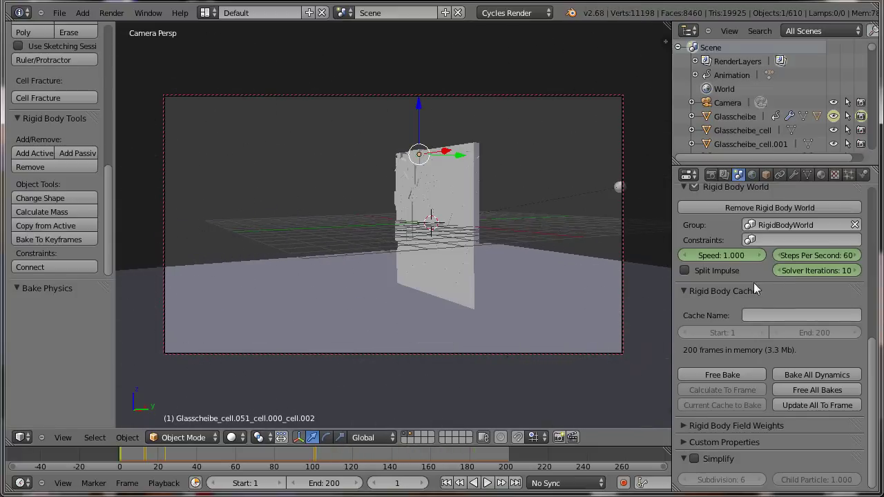
# Step: Select Kugel and set its rigid body mass to 12
pyautogui.rightClick(618, 187)
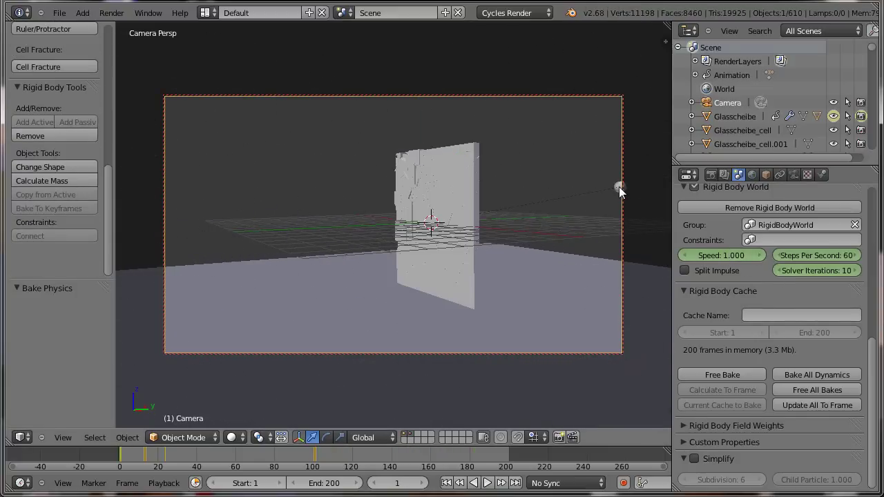
pyautogui.rightClick(618, 187)
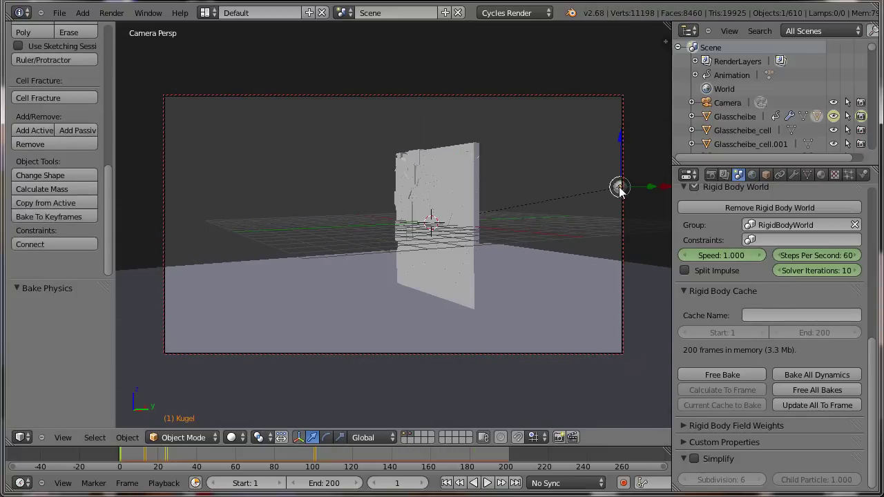
pyautogui.click(863, 175)
pyautogui.click(763, 317)
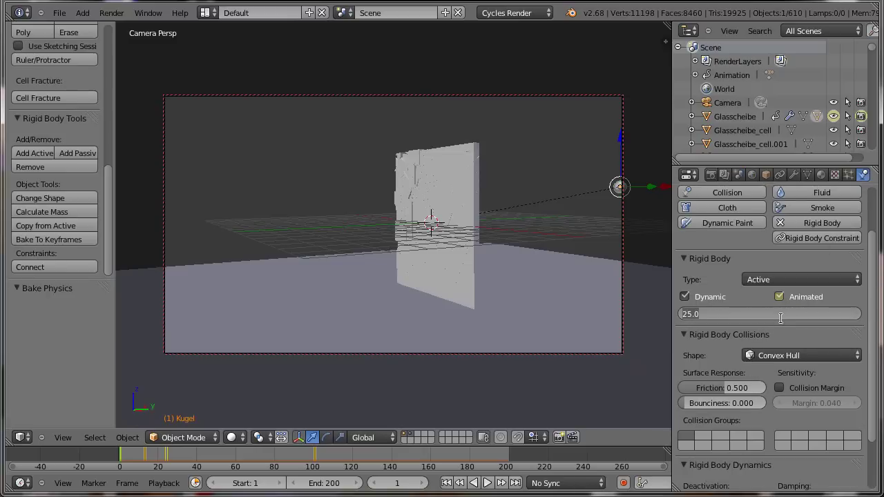
pyautogui.write('12')
pyautogui.press('Return')
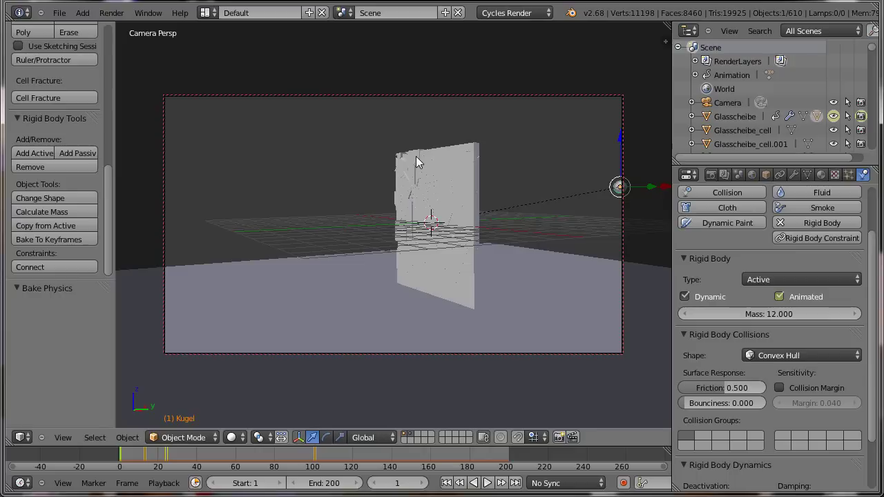
# Step: Select a glass fragment, lift it briefly, and undo the move
pyautogui.rightClick(417, 158)
pyautogui.moveTo(417, 158); pyautogui.dragTo(426, 141)
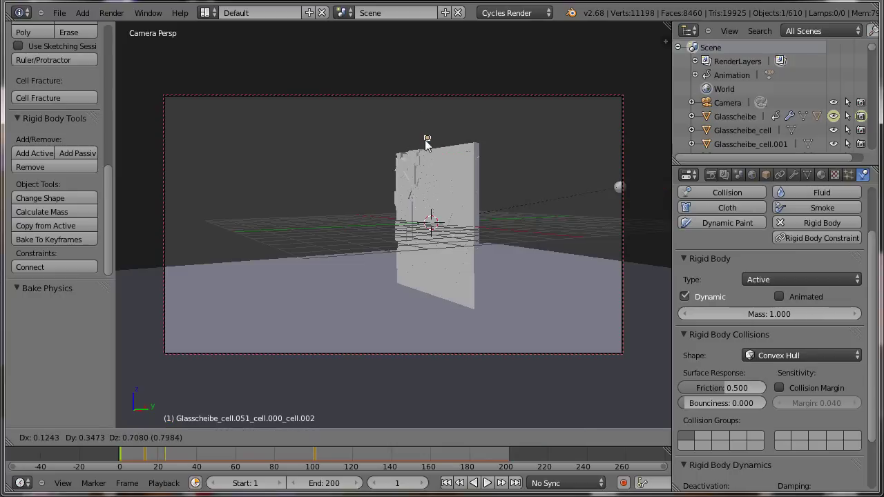
pyautogui.hotkey('ctrl', 'z')
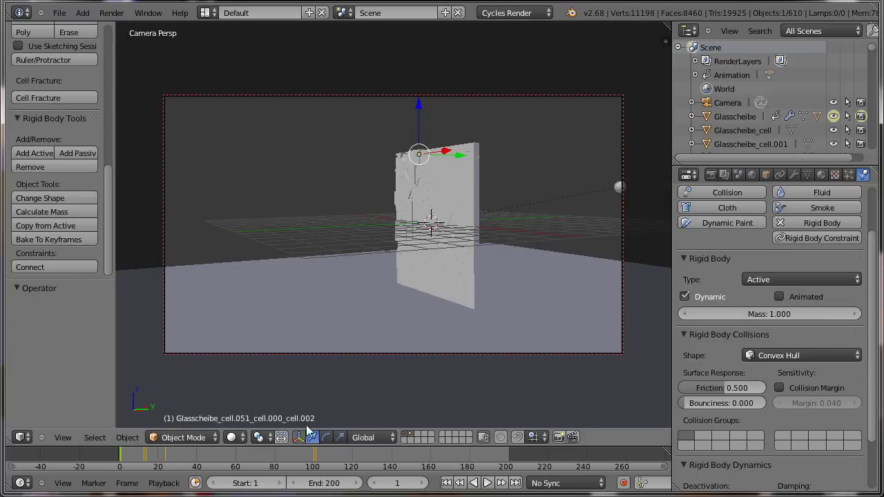
# Step: Free and re-bake the simulation with the lighter 12-mass sphere
pyautogui.click(738, 174)
pyautogui.click(712, 376)
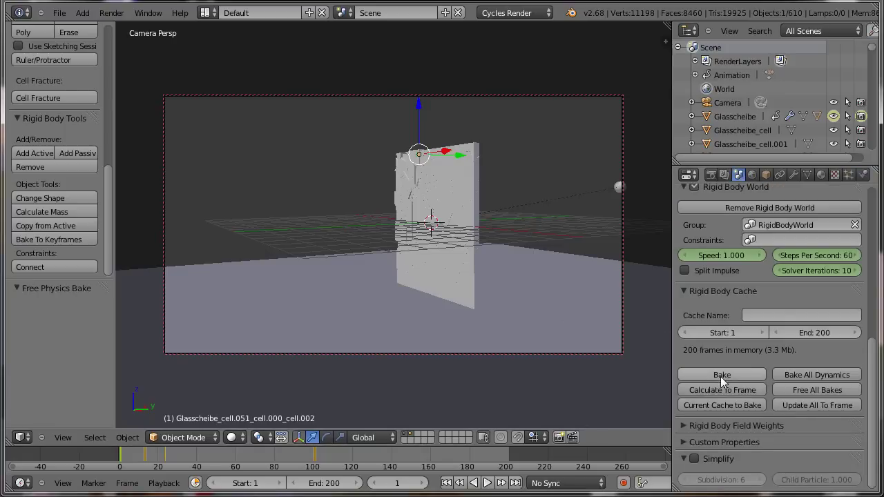
pyautogui.click(722, 376)
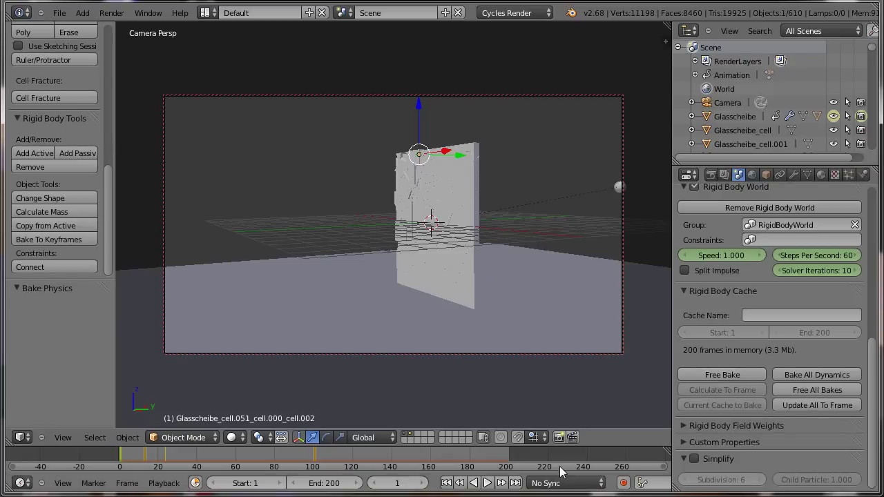
# Step: Play the shatter preview, stop it, rewind to frame 1 and show render layer settings
pyautogui.click(486, 483)
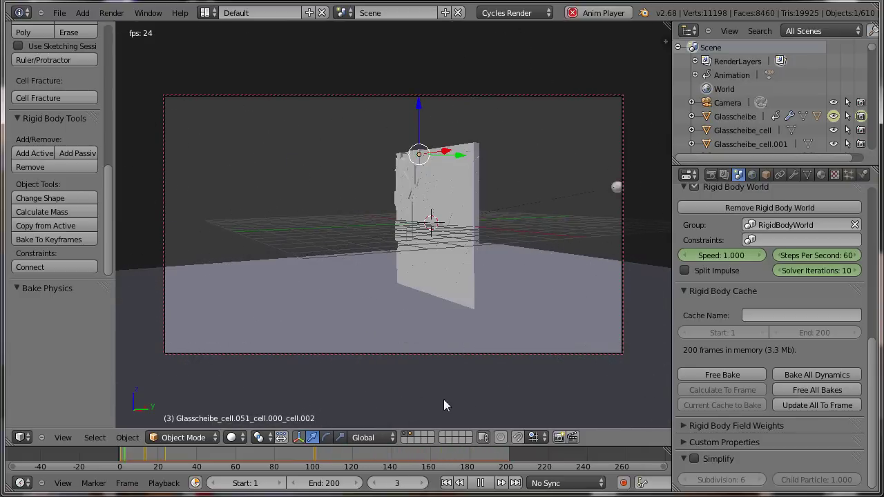
pyautogui.click(480, 483)
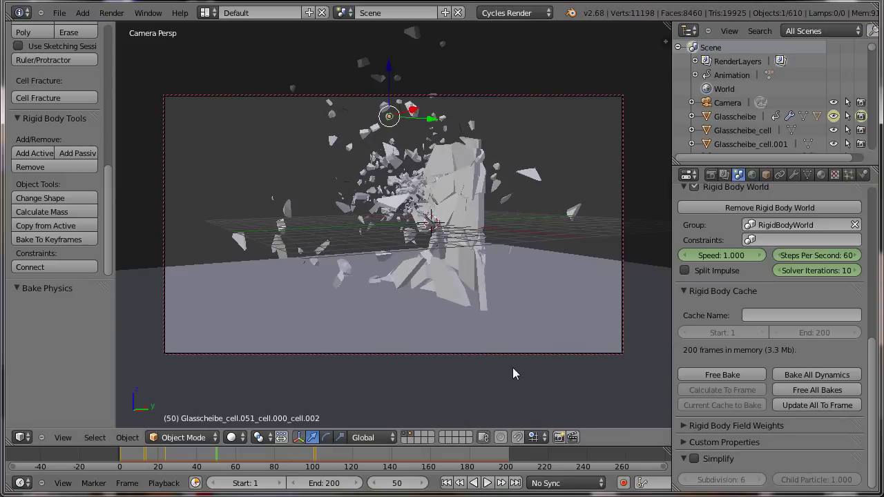
pyautogui.click(120, 450)
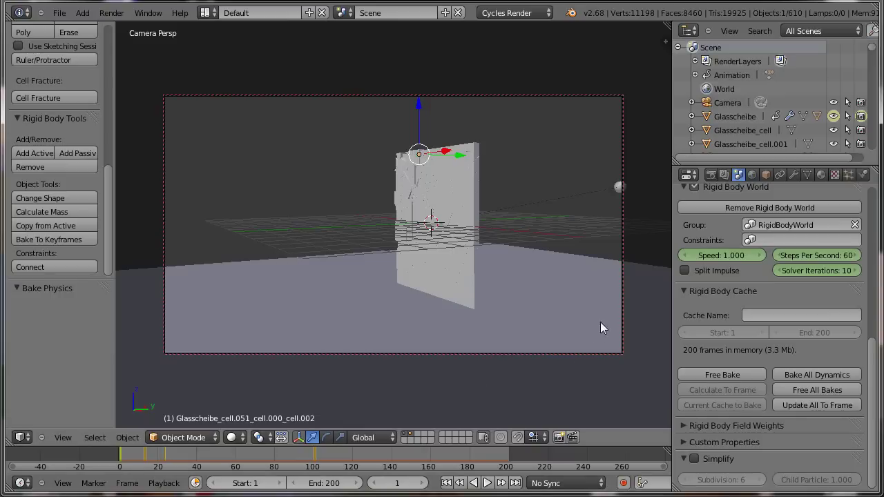
pyautogui.click(724, 174)
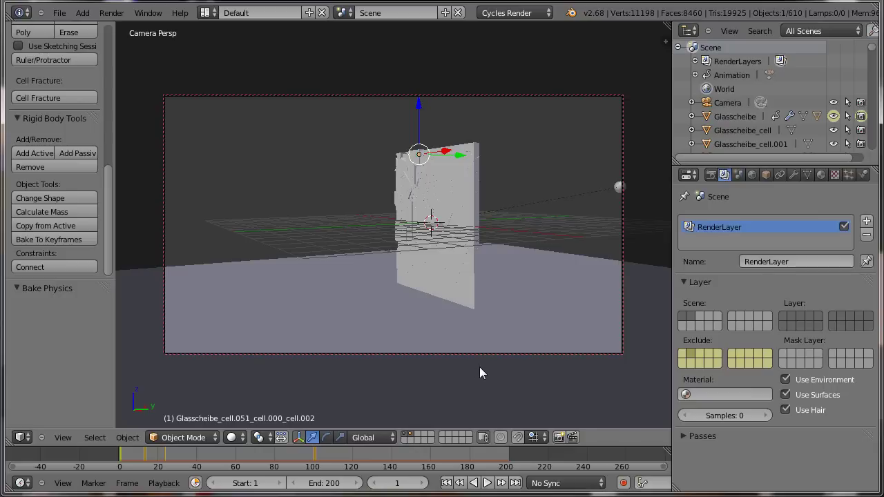
# Step: Review the Render output and sampling settings, then hide the floor plane's layer
pyautogui.click(711, 175)
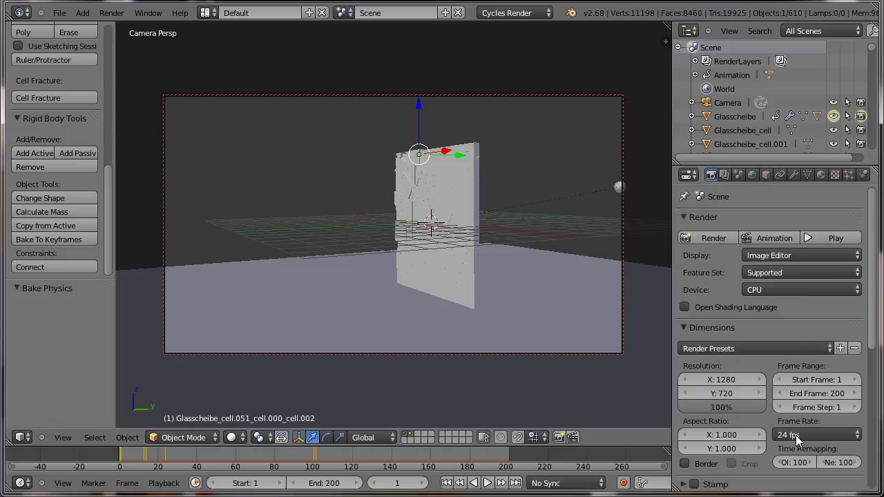
pyautogui.scroll(-4, 802, 425)
pyautogui.scroll(-1, 805, 424)
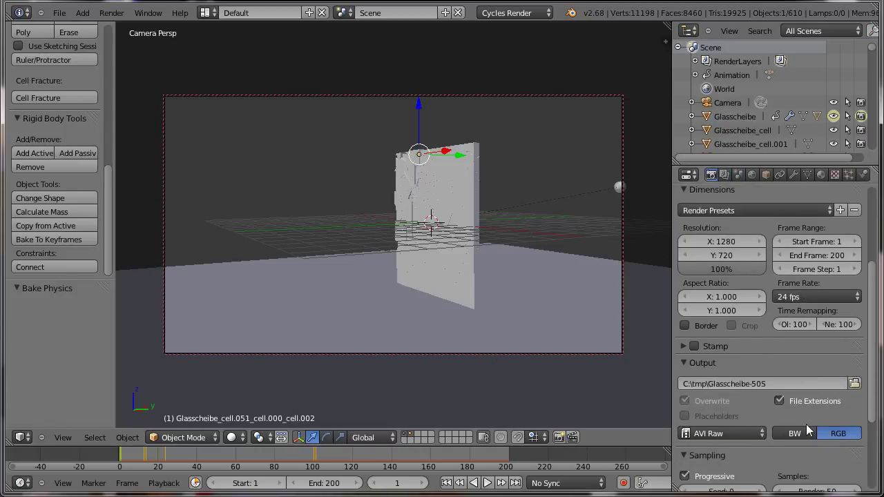
pyautogui.scroll(-2, 805, 424)
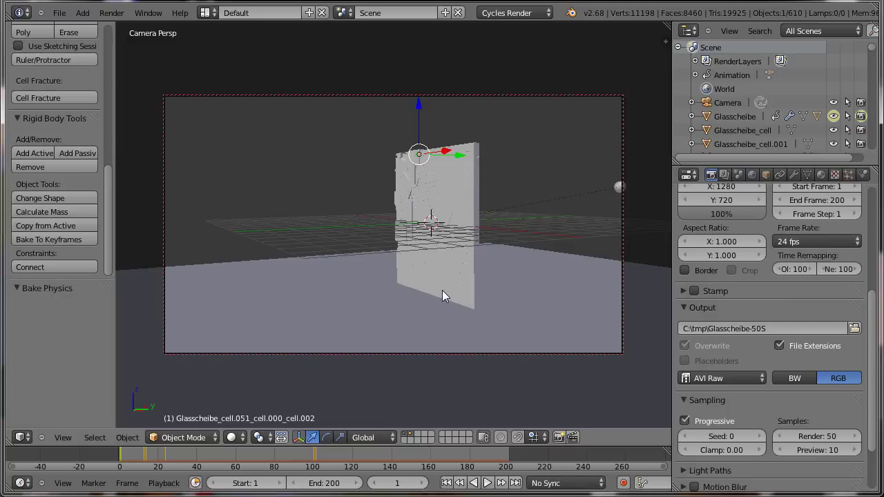
pyautogui.click(410, 434)
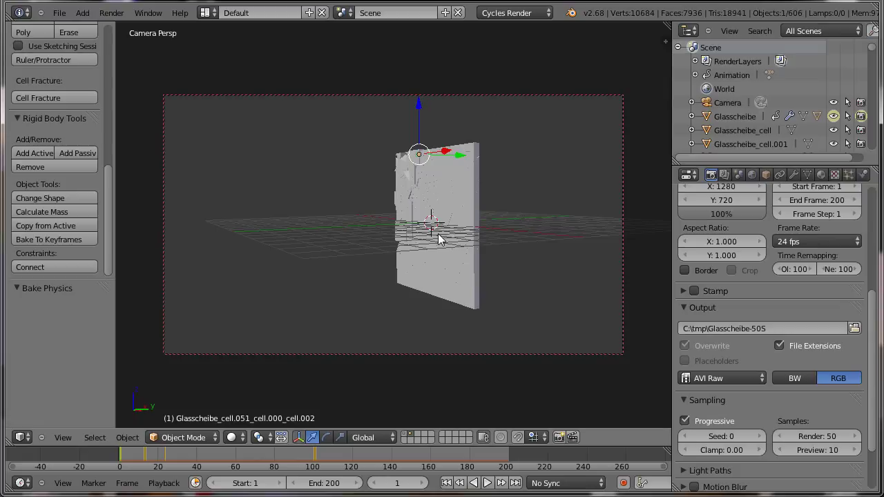
# Step: In wireframe view, change the lower-right shard's rigid body type from Active to Passive
pyautogui.press('z')
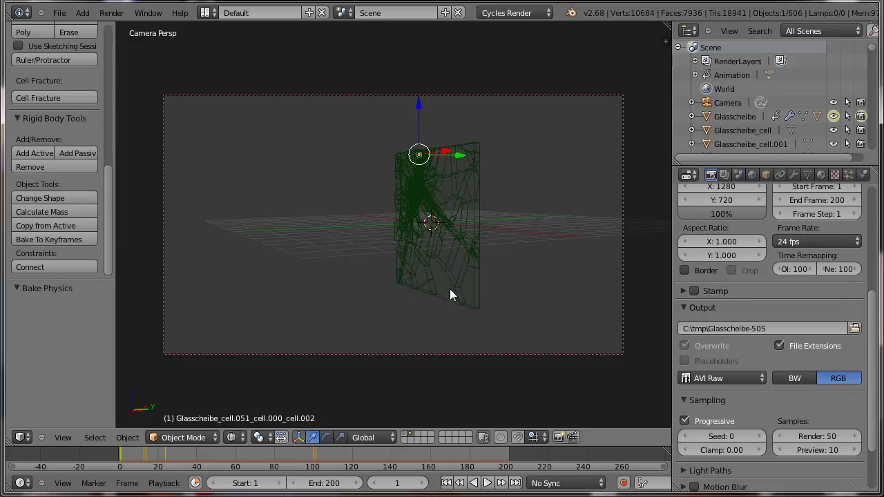
pyautogui.rightClick(475, 299)
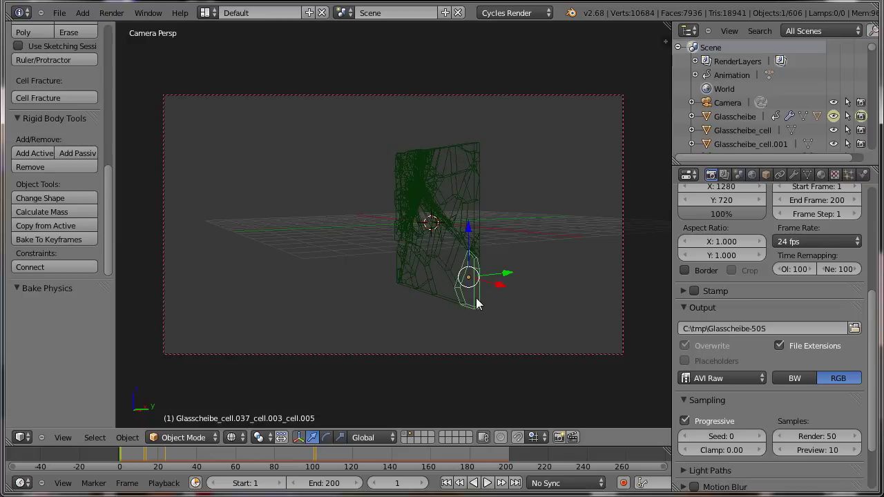
pyautogui.click(863, 175)
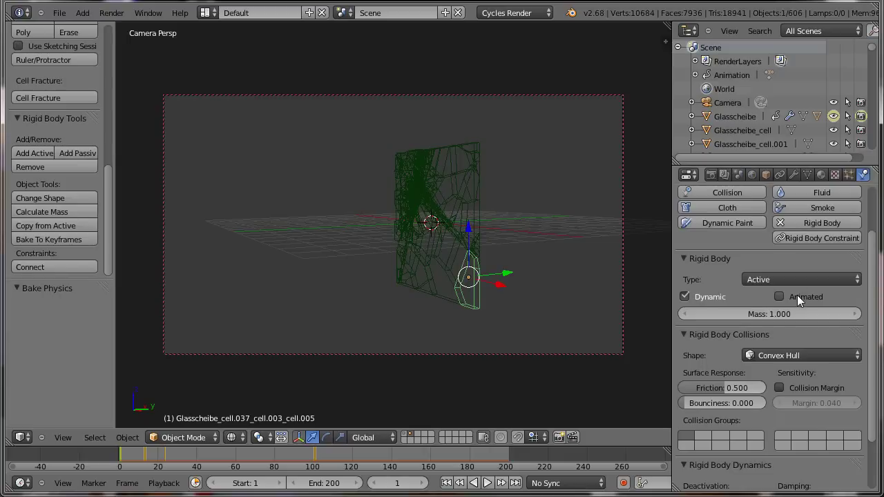
pyautogui.click(763, 280)
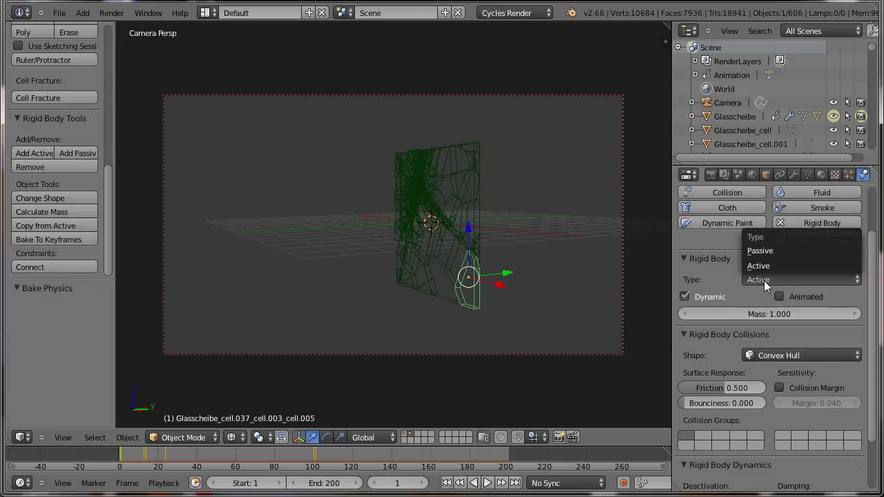
pyautogui.click(766, 252)
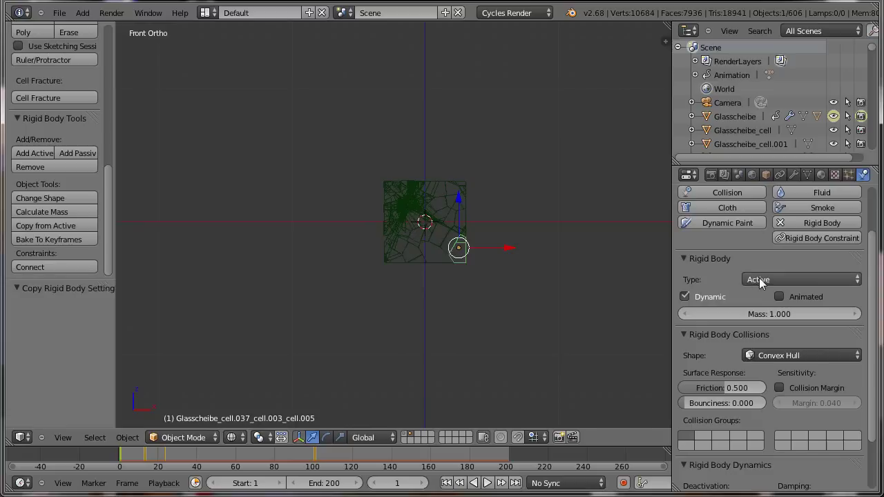
pyautogui.click(764, 279)
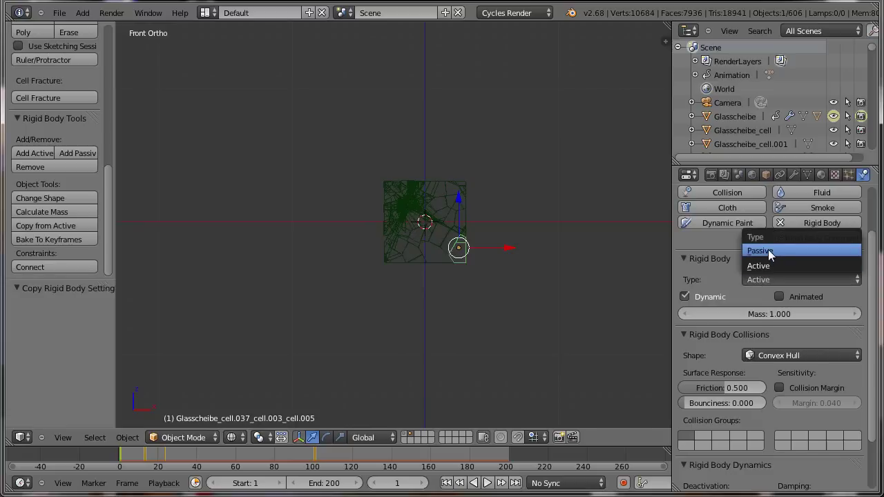
# Step: Make the shard Passive and copy its rigid body settings to the box-selected lower shards
pyautogui.click(768, 250)
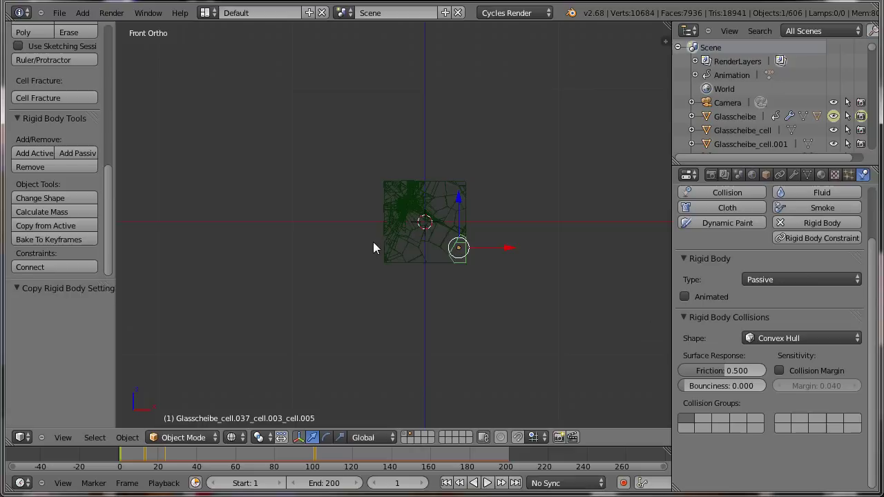
pyautogui.moveTo(373, 247); pyautogui.dragTo(480, 271)
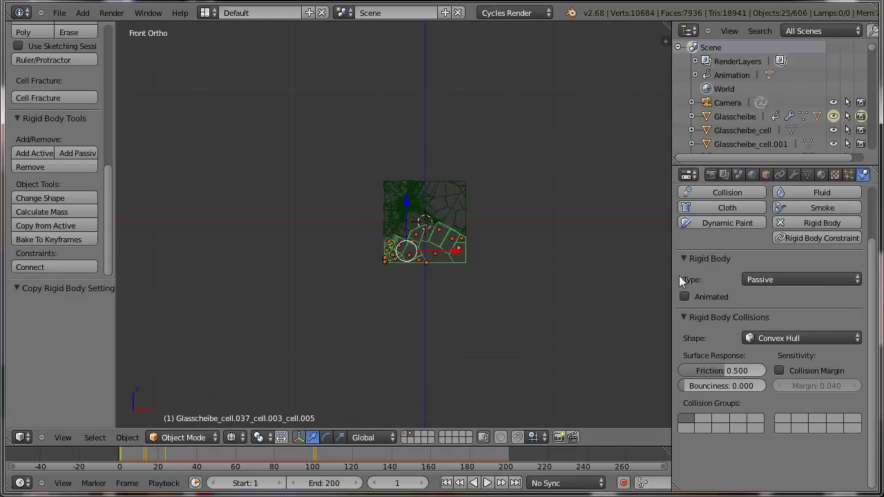
pyautogui.click(36, 225)
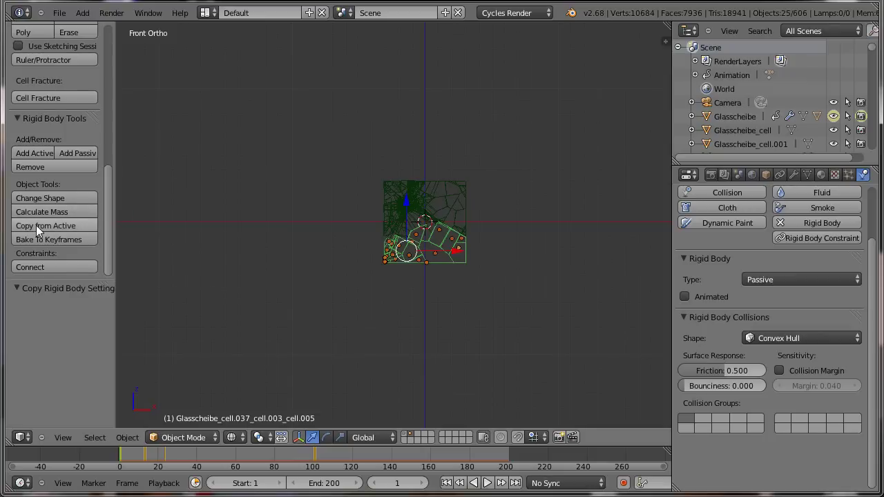
# Step: Inspect several lower and upper shards to confirm which are Passive and Active
pyautogui.rightClick(463, 263)
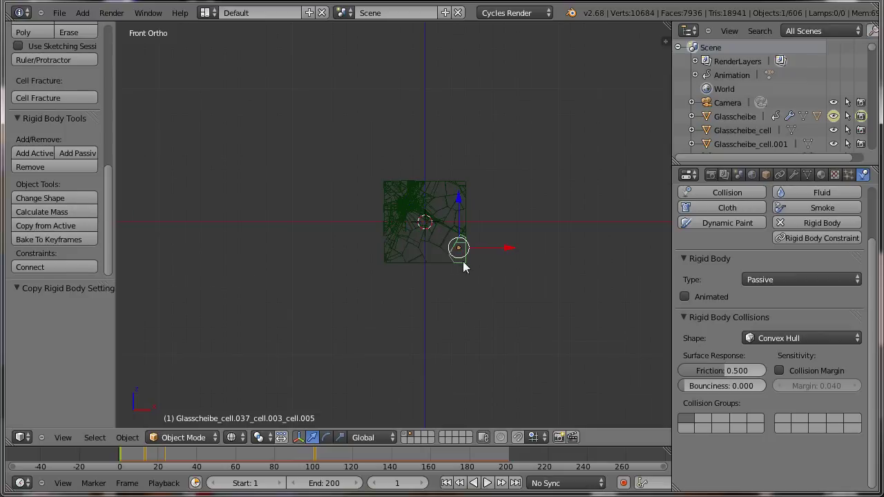
pyautogui.rightClick(402, 263)
pyautogui.rightClick(409, 248)
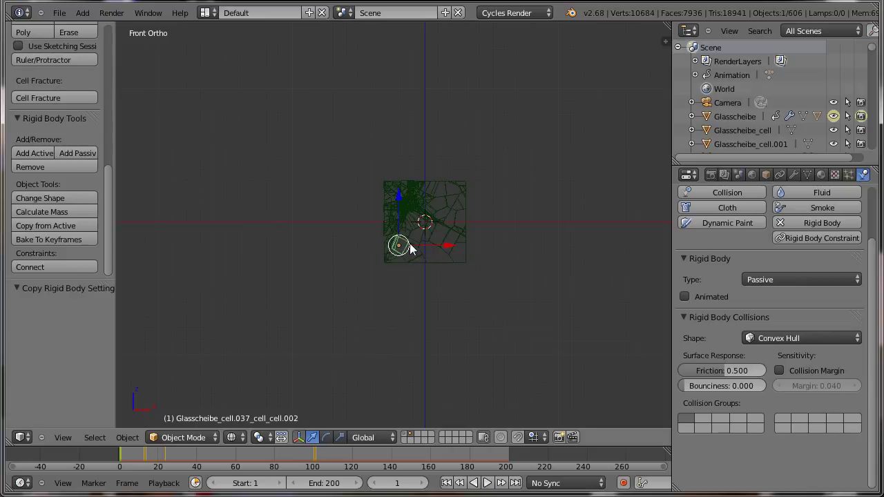
pyautogui.rightClick(414, 251)
pyautogui.rightClick(415, 255)
pyautogui.rightClick(451, 207)
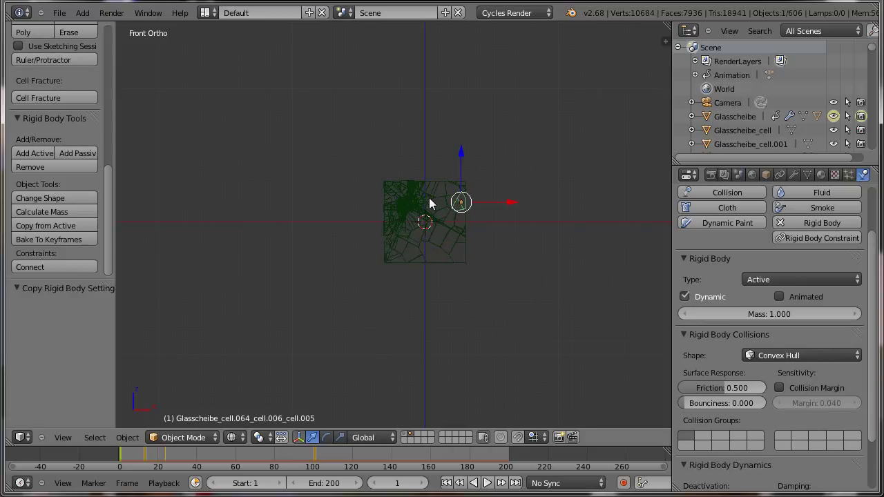
pyautogui.rightClick(429, 197)
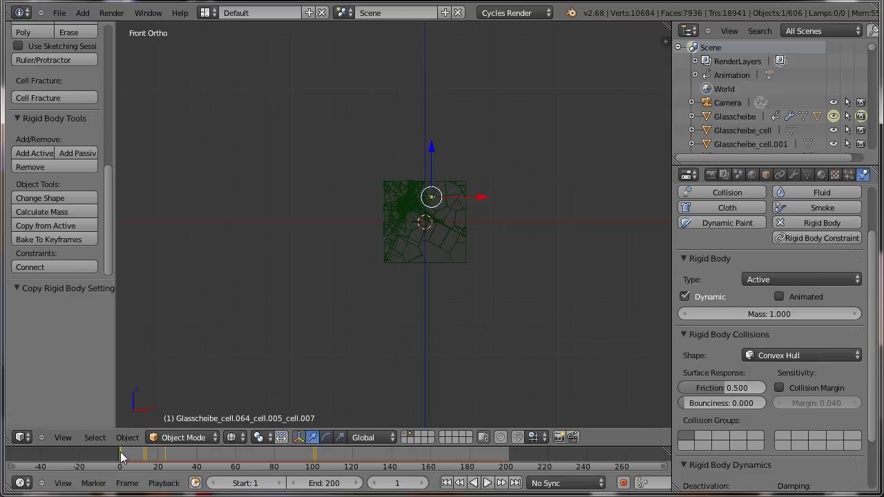
# Step: Reselect the original passive shard, nudge it right, and undo the move
pyautogui.rightClick(464, 261)
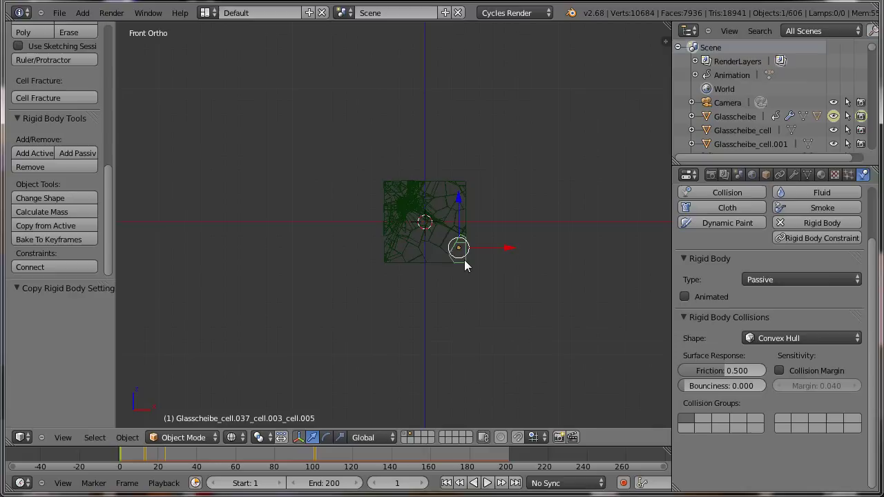
pyautogui.moveTo(464, 258); pyautogui.dragTo(484, 259)
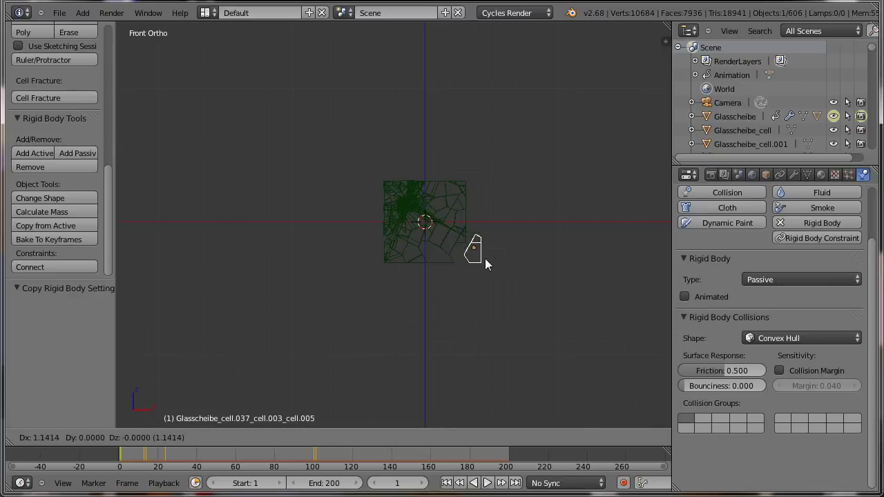
pyautogui.hotkey('ctrl', 'z')
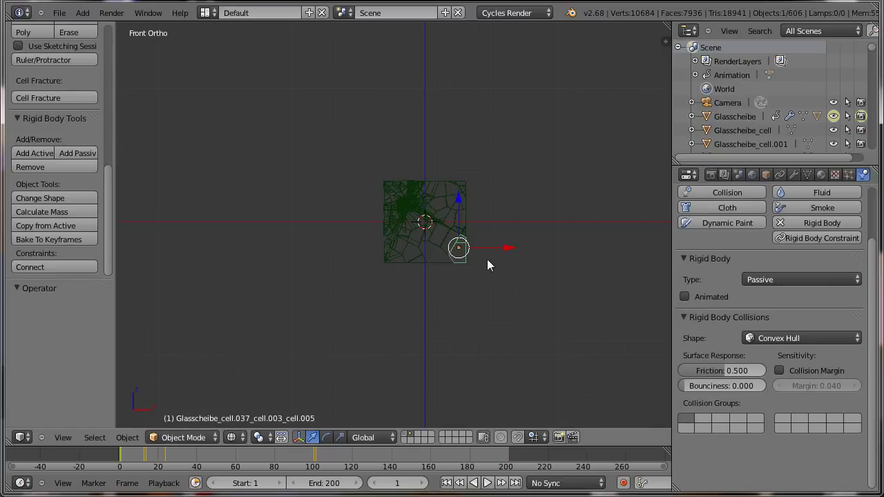
# Step: Free the bake cache, switch to camera view, and show the floor layer in solid shading
pyautogui.click(736, 174)
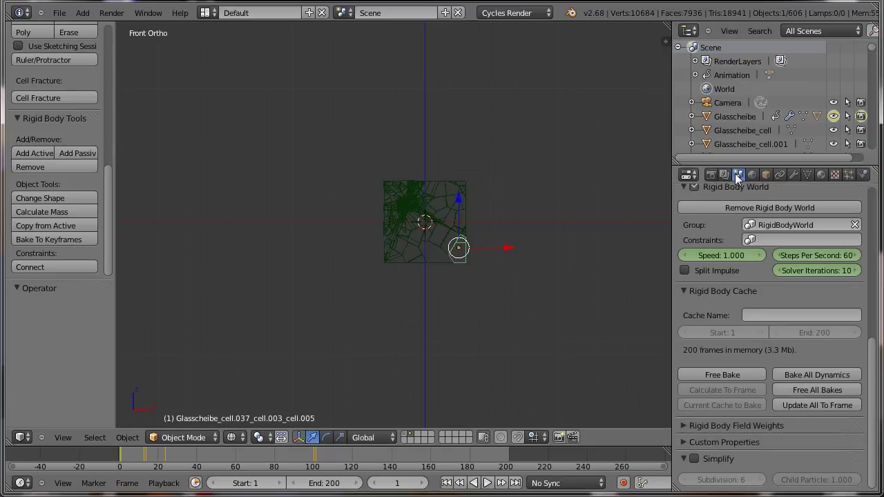
pyautogui.click(725, 377)
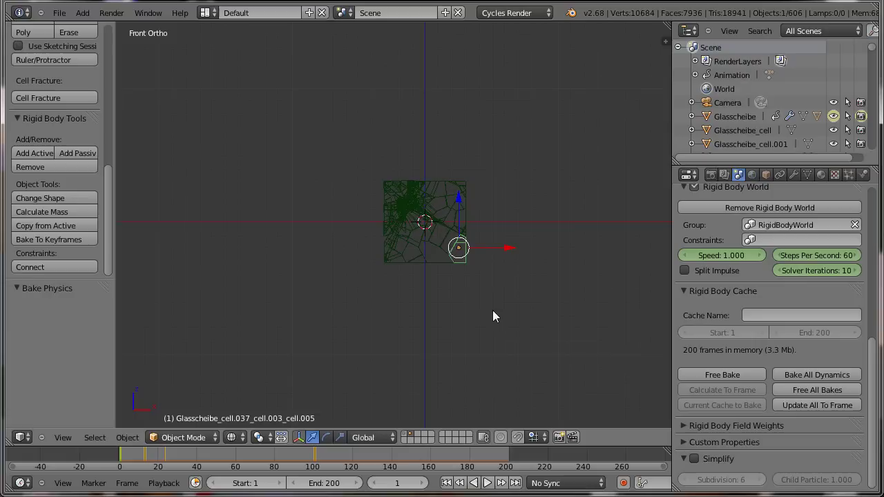
pyautogui.press('KP_0')
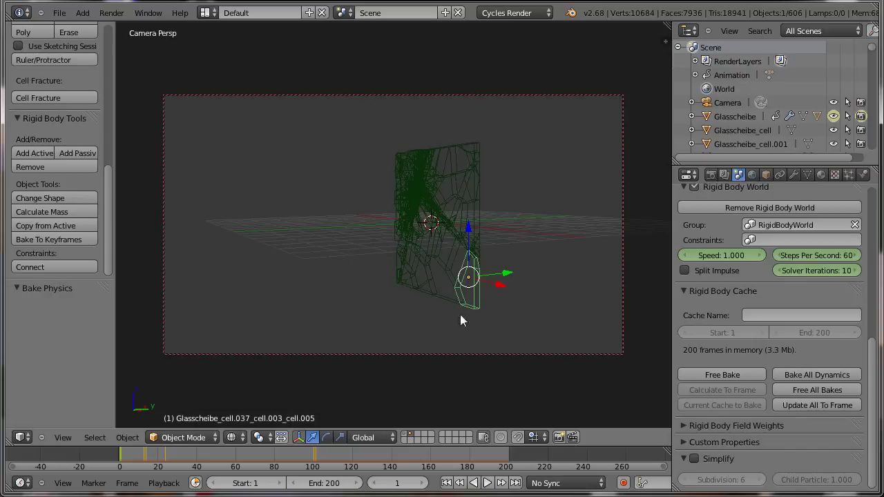
pyautogui.keyDown('shift'); pyautogui.click(402, 435); pyautogui.keyUp('shift')
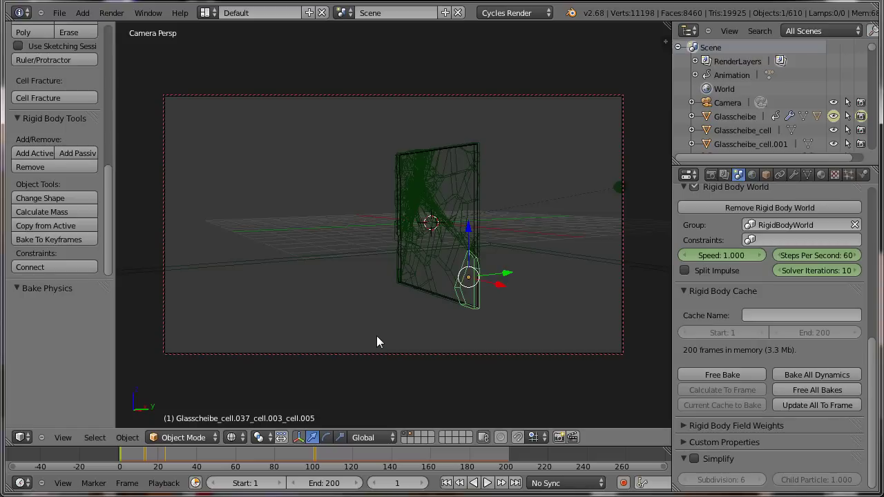
pyautogui.press('z')
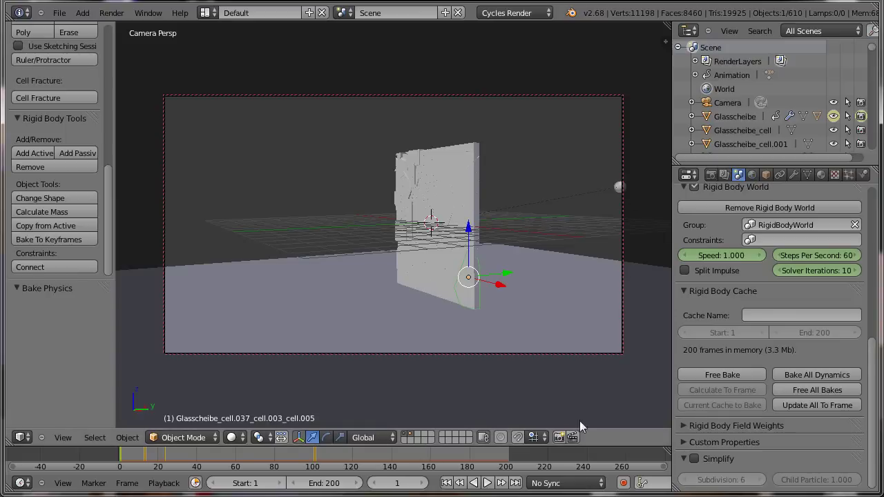
# Step: Play the simulation, stop at frame 163, and render that frame in Cycles
pyautogui.click(487, 483)
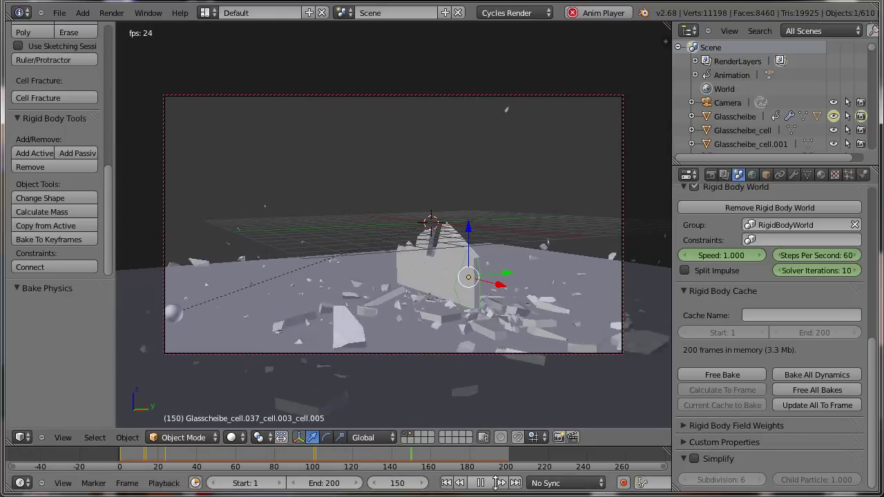
pyautogui.hotkey('alt', 'a')
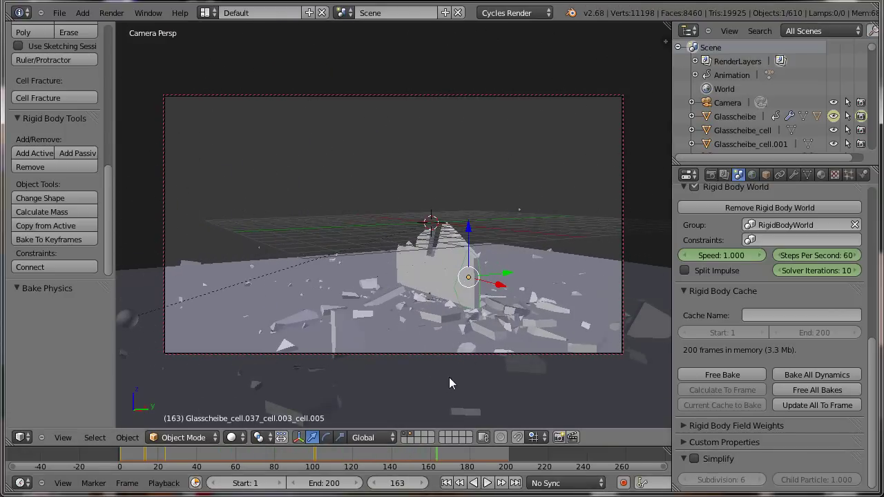
pyautogui.press('F12')
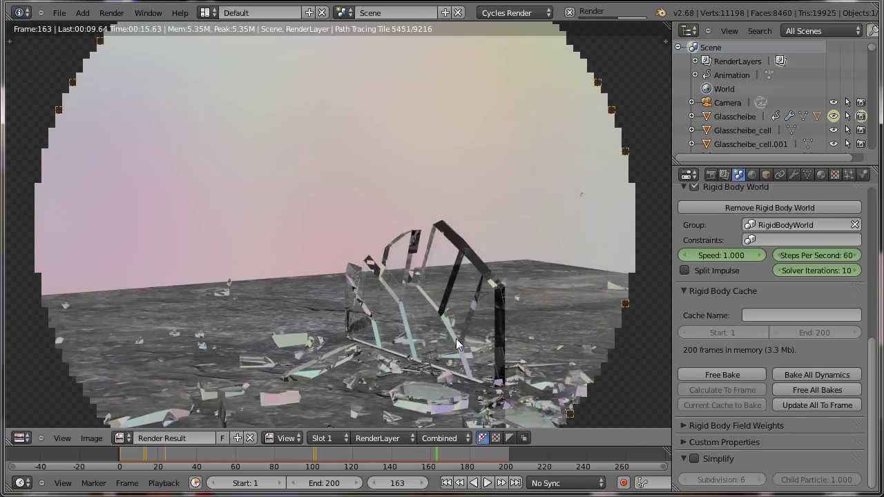
# Step: Cancel the in-progress Cycles render of frame 163 and return to the camera view
pyautogui.press('Escape')
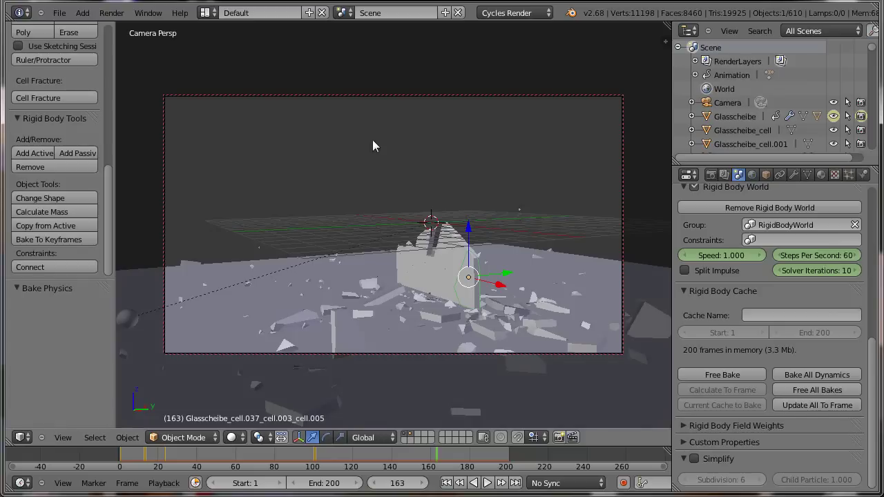
# Step: Switch to the Compositing layout, enable Use Nodes, and spread Render Layers and Composite apart
pyautogui.click(207, 13)
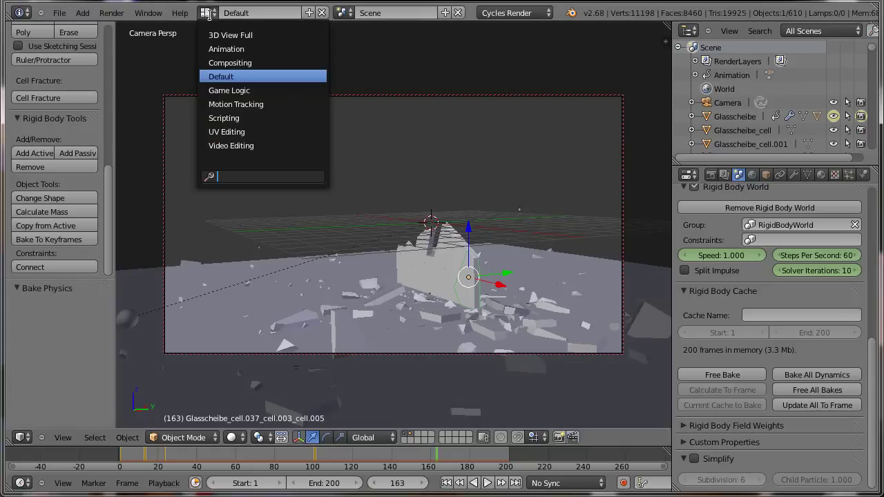
pyautogui.click(237, 65)
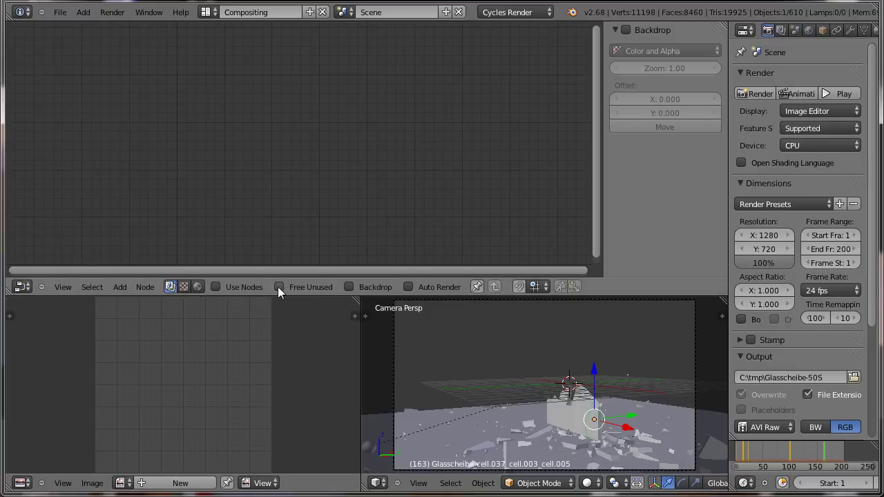
pyautogui.click(214, 287)
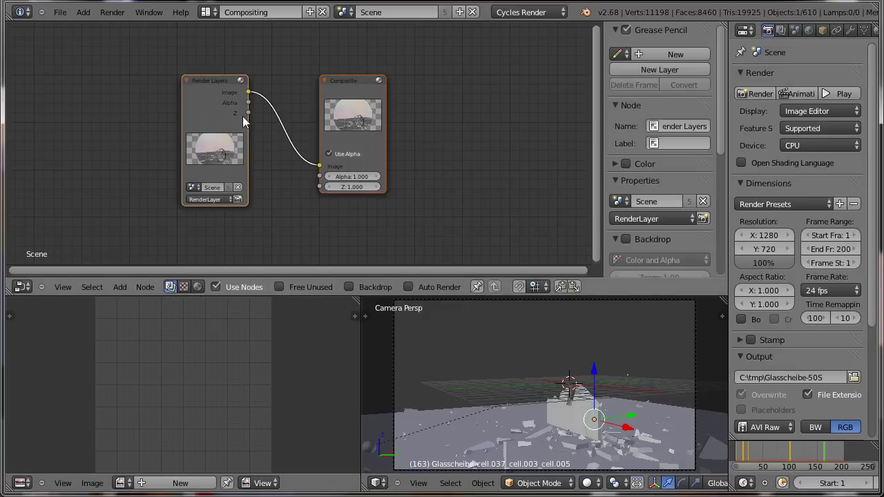
pyautogui.moveTo(194, 88); pyautogui.dragTo(78, 78)
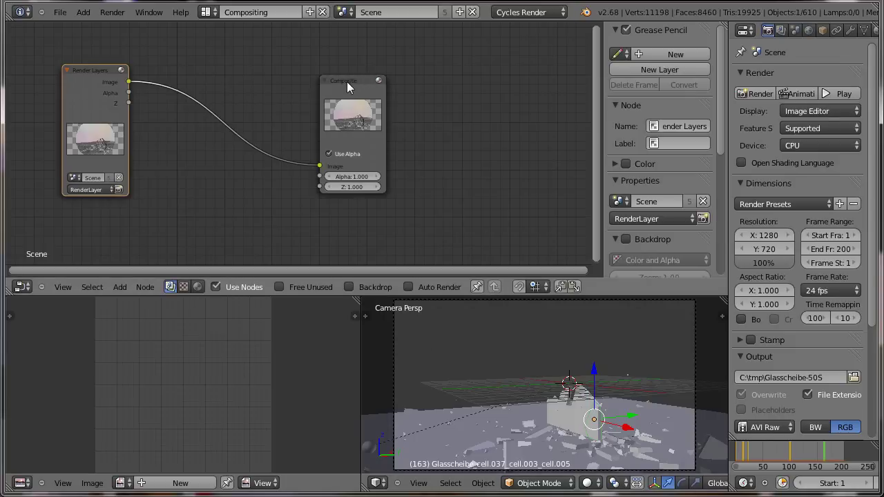
pyautogui.moveTo(350, 83); pyautogui.dragTo(485, 76)
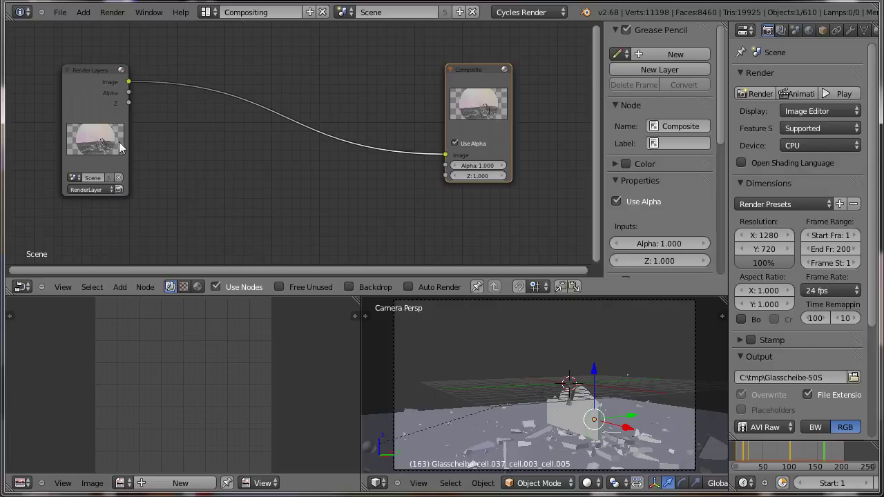
# Step: Render frame 163 in Cycles and enlarge the image editor showing the Render Result
pyautogui.click(754, 93)
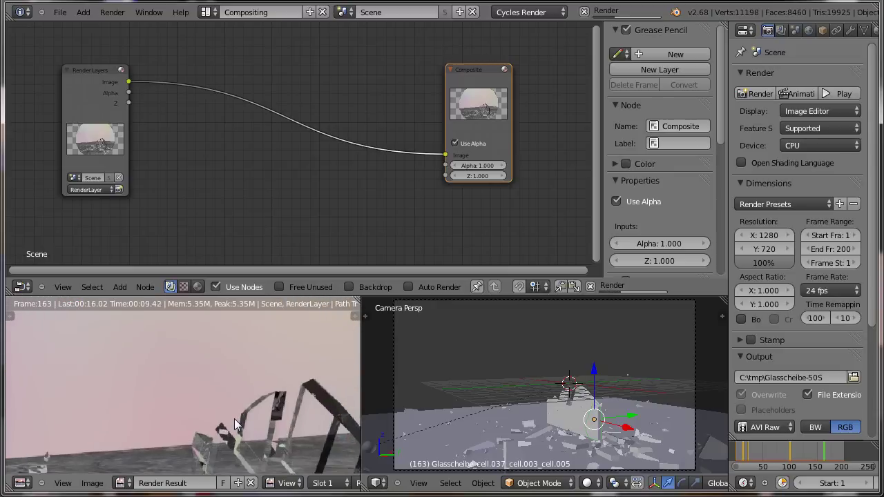
pyautogui.scroll(-1, 234, 421)
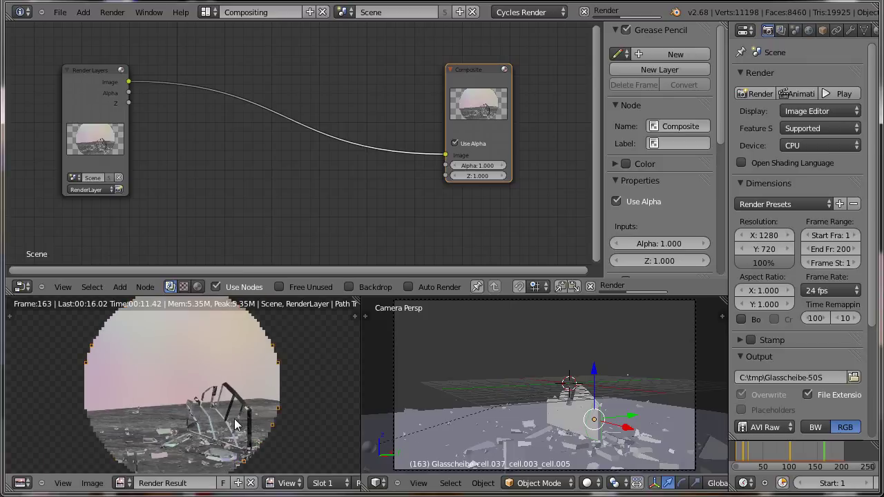
pyautogui.scroll(-1, 234, 421)
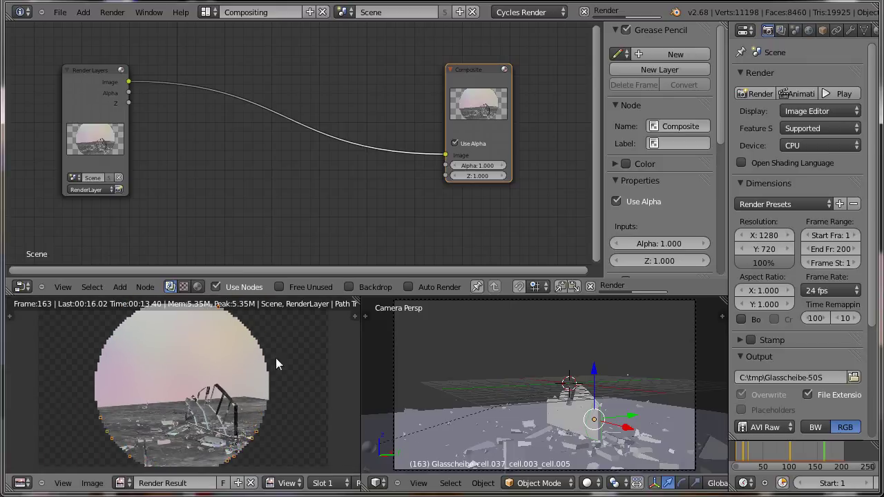
pyautogui.moveTo(298, 299); pyautogui.dragTo(297, 249)
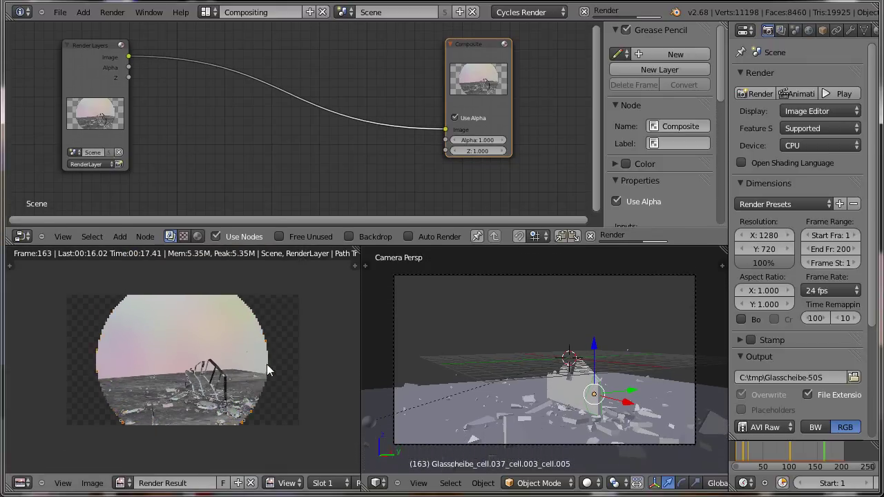
pyautogui.scroll(2, 266, 363)
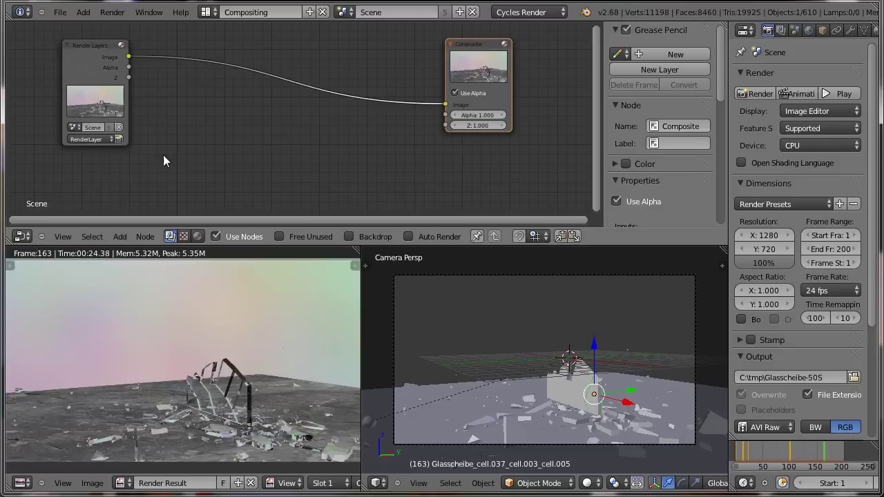
# Step: Insert an Alpha Over node on the link, feeding the render into its second Image input
pyautogui.click(121, 237)
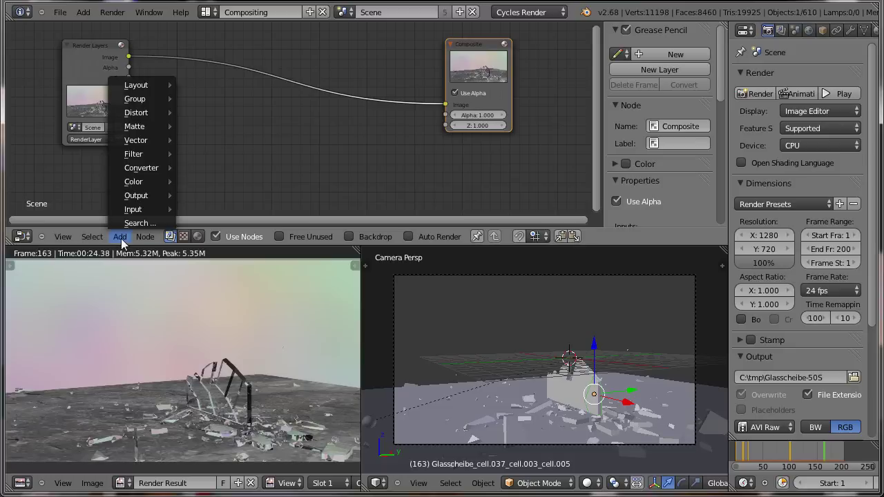
pyautogui.moveTo(133, 182)
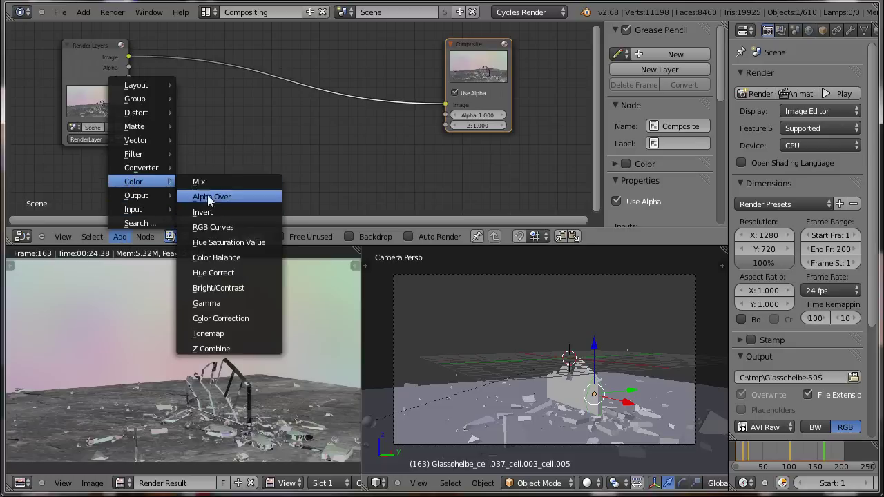
pyautogui.click(205, 203)
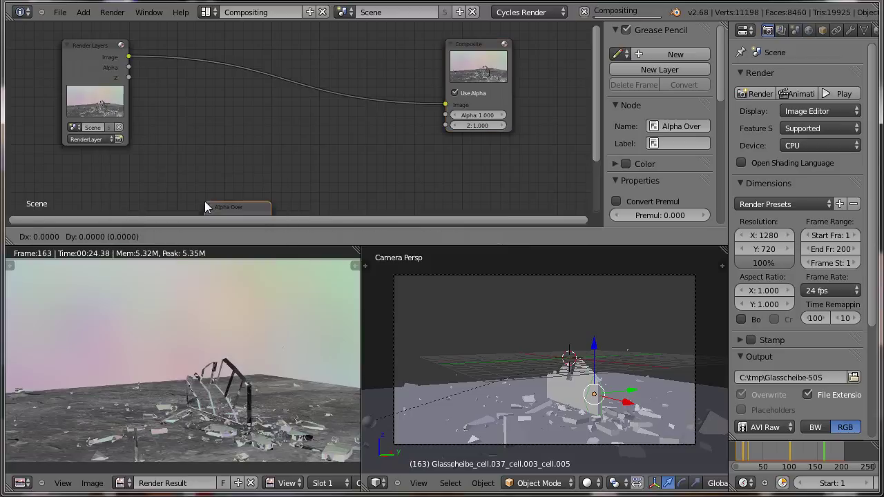
pyautogui.click(168, 43)
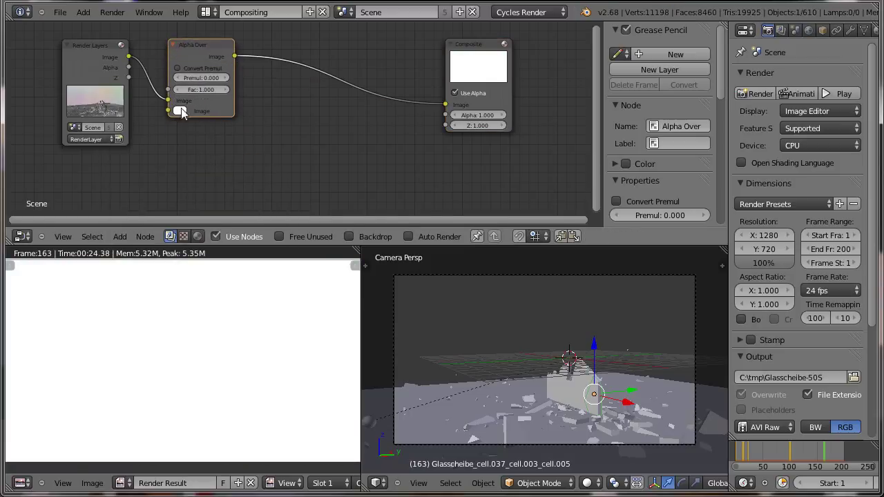
pyautogui.moveTo(168, 102); pyautogui.dragTo(168, 110)
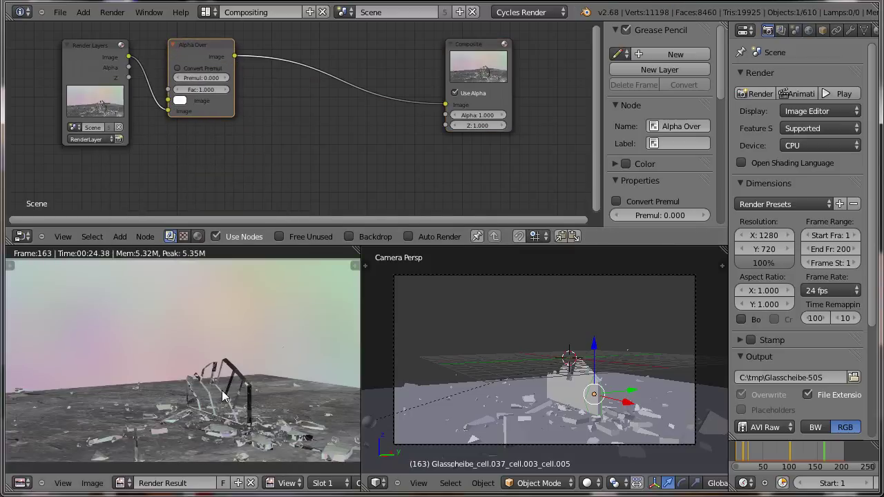
# Step: Insert a Glare node after Alpha Over and raise its Streaks count to 6
pyautogui.click(120, 238)
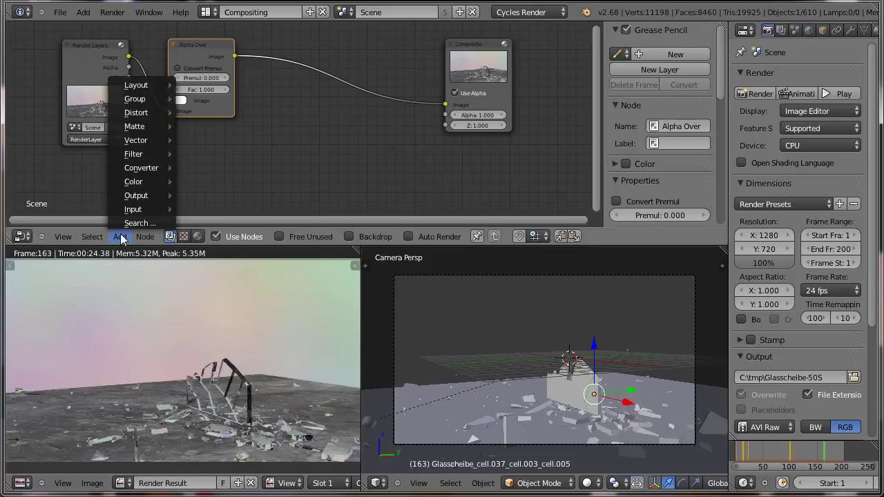
pyautogui.moveTo(134, 154)
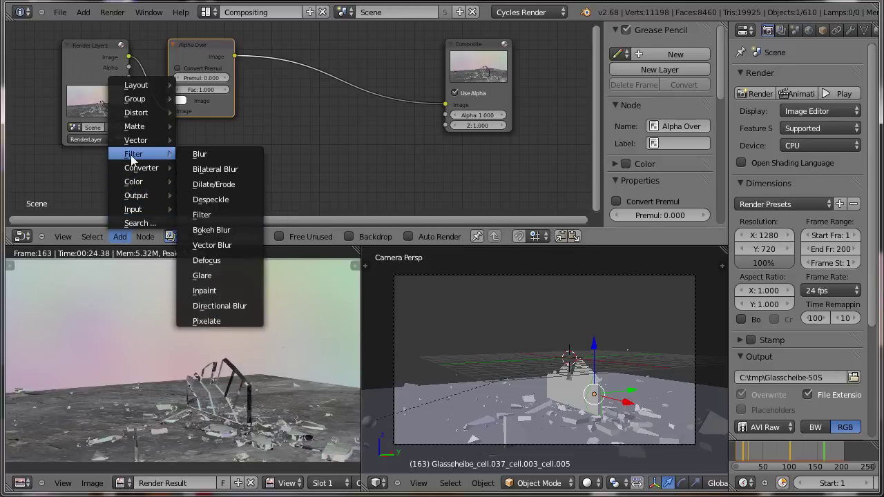
pyautogui.click(210, 274)
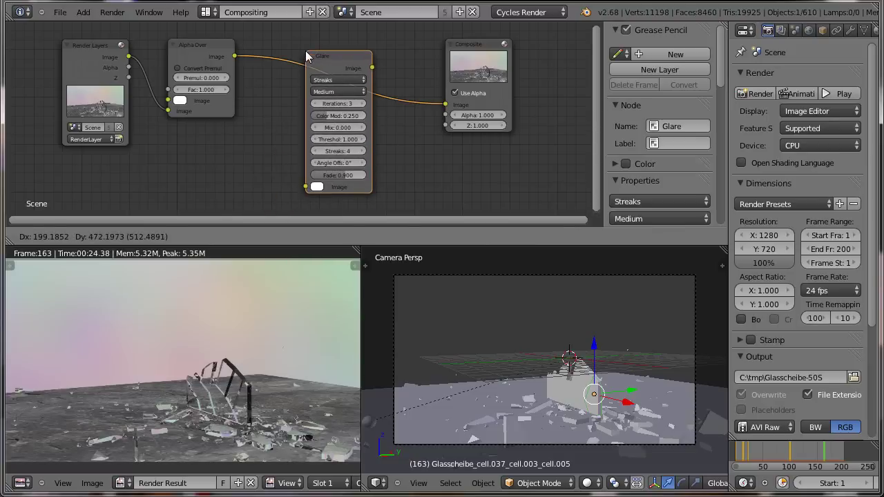
pyautogui.click(306, 50)
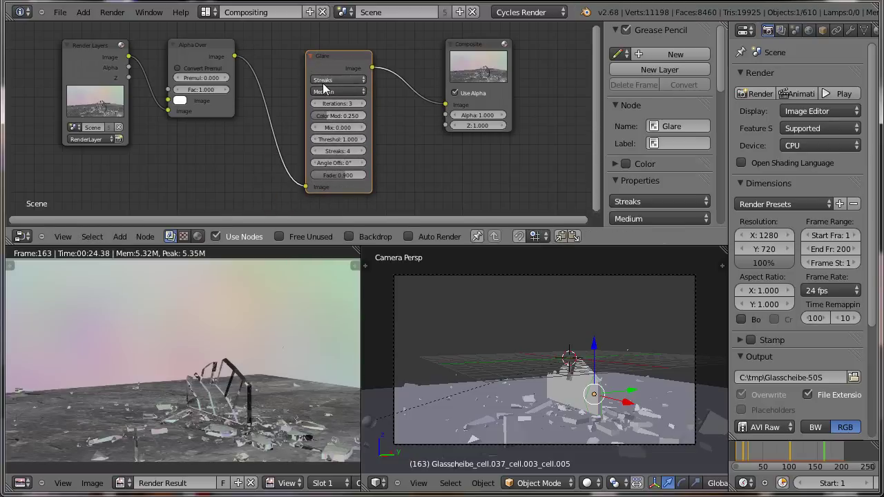
pyautogui.click(360, 152)
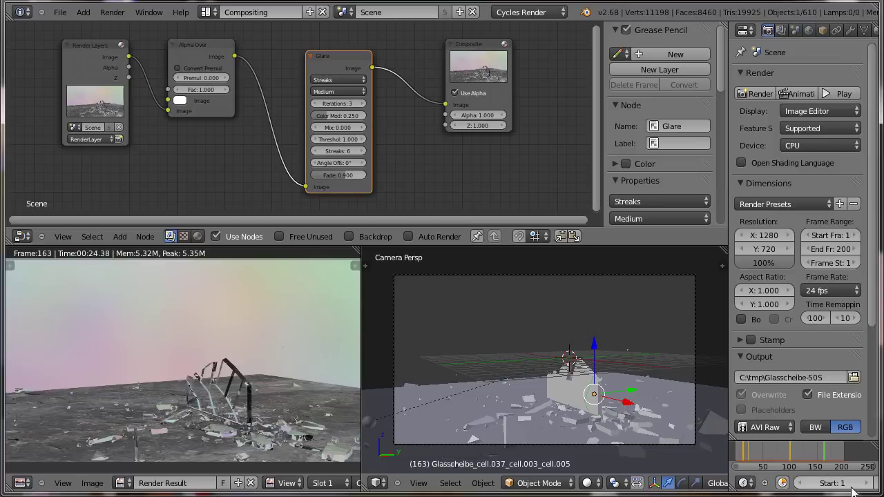
# Step: Advance to frame 164 and render it in Cycles
pyautogui.scroll(-1, 846, 487)
pyautogui.scroll(-2, 845, 488)
pyautogui.scroll(-1, 844, 488)
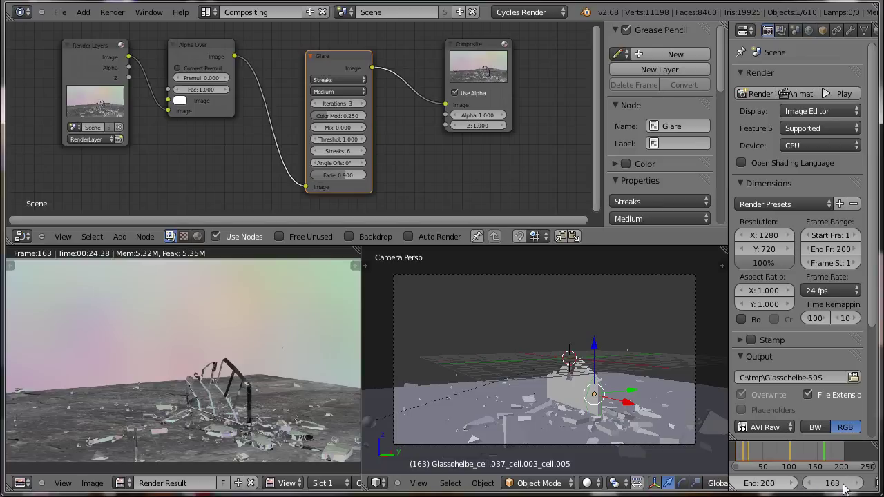
pyautogui.scroll(-1, 843, 489)
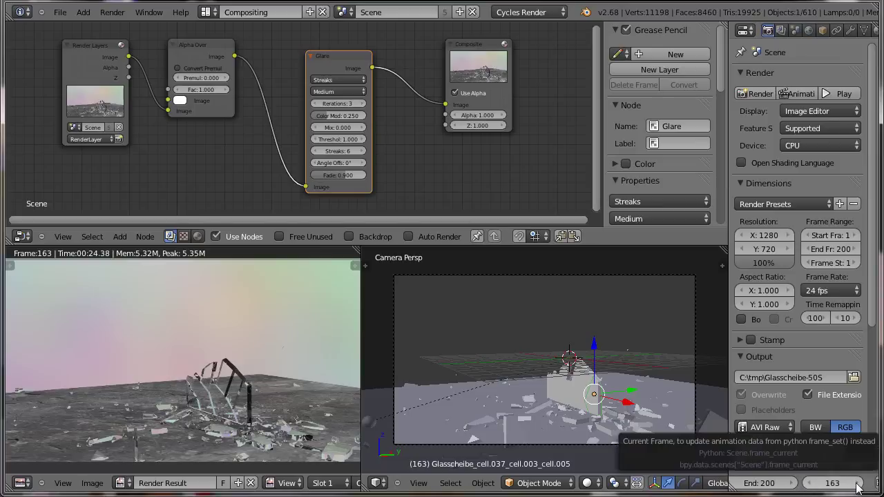
pyautogui.click(856, 487)
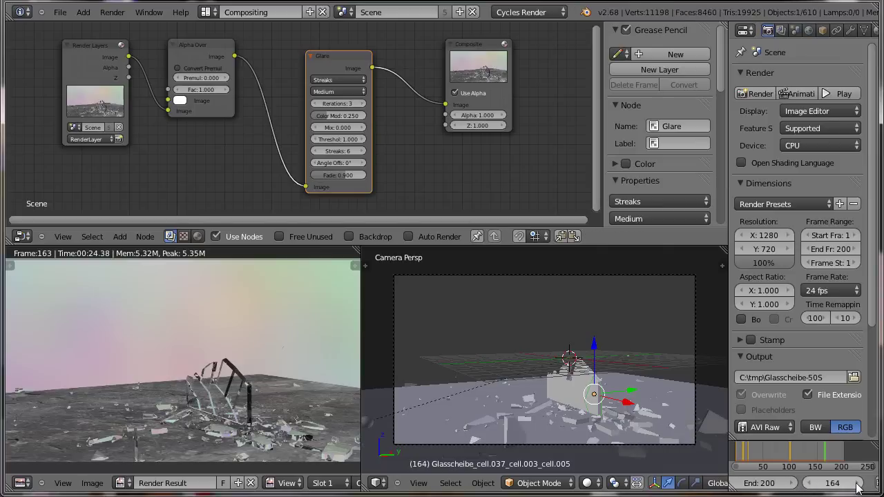
pyautogui.click(755, 93)
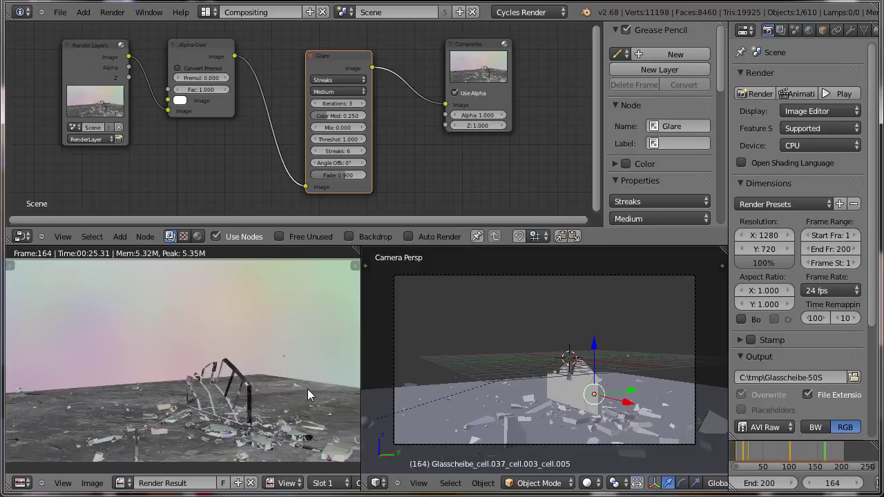
# Step: Return to the Default layout and add a new plane to the scene
pyautogui.click(205, 11)
pyautogui.click(222, 76)
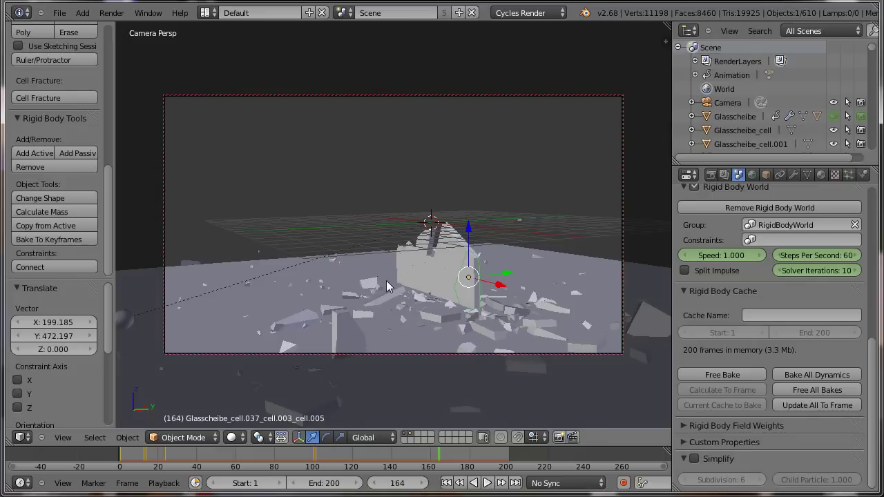
pyautogui.press('KP_1')
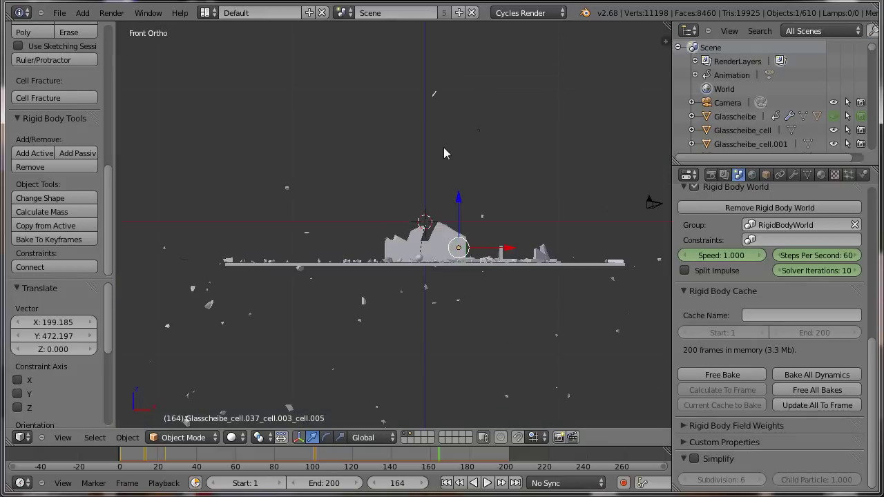
pyautogui.press('KP_3')
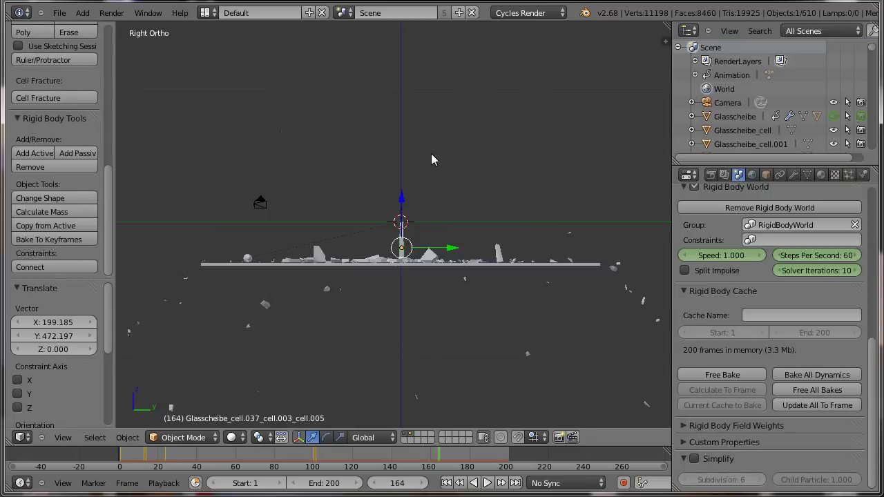
pyautogui.click(400, 133)
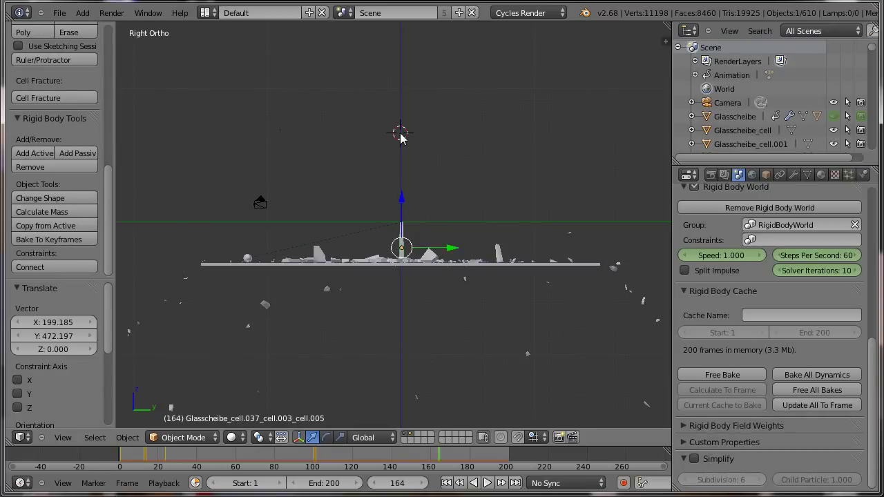
pyautogui.click(82, 13)
pyautogui.click(182, 27)
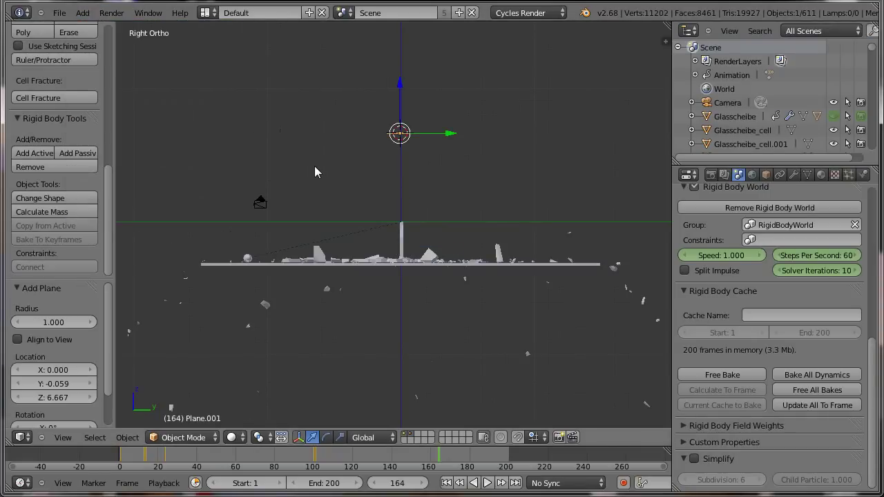
pyautogui.press('KP_7')
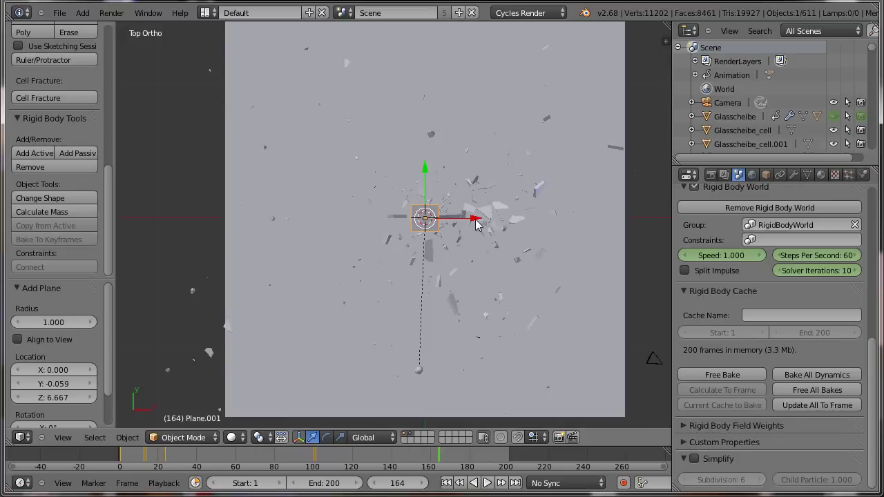
# Step: Move Plane.001 right along X, stretch it 4.151 along Y, and tilt it 43.953°
pyautogui.moveTo(473, 219); pyautogui.dragTo(638, 217)
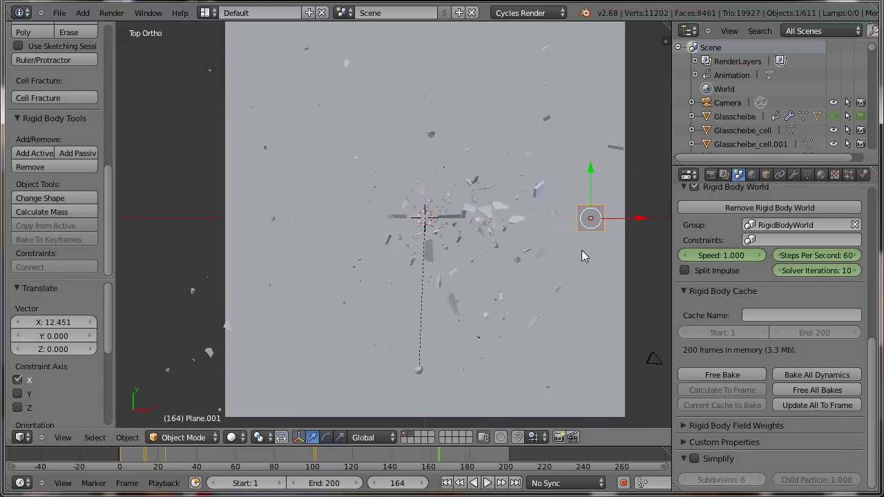
pyautogui.press('s')
pyautogui.press('y')
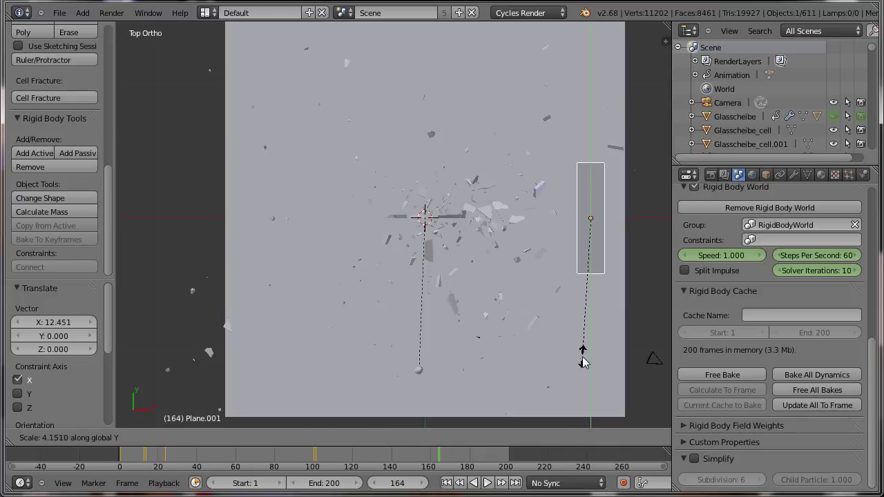
pyautogui.click(591, 345)
pyautogui.press('KP_1')
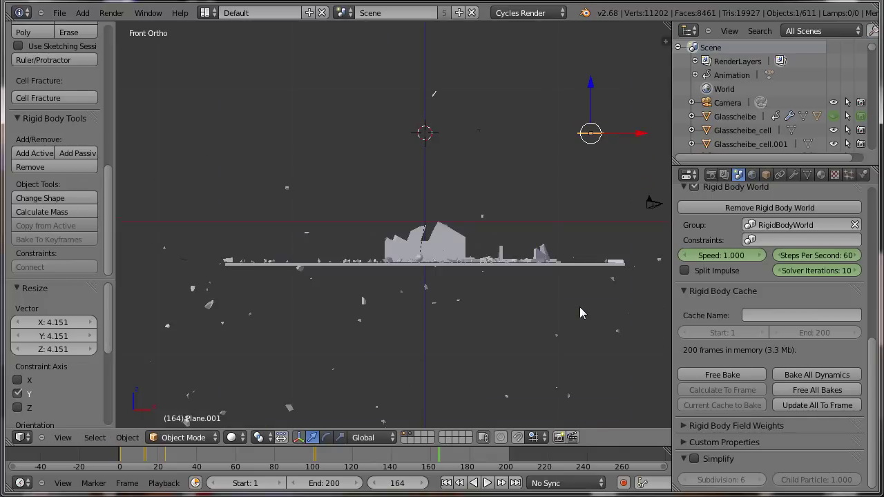
pyautogui.press('r')
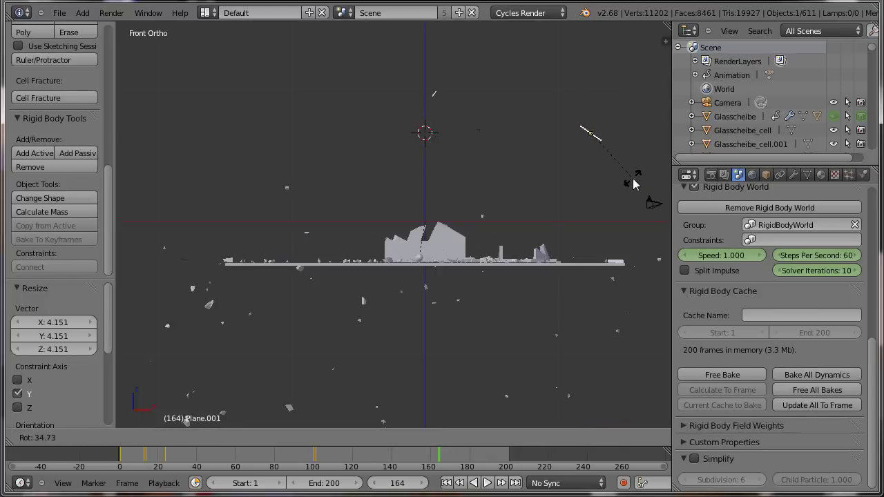
pyautogui.click(626, 187)
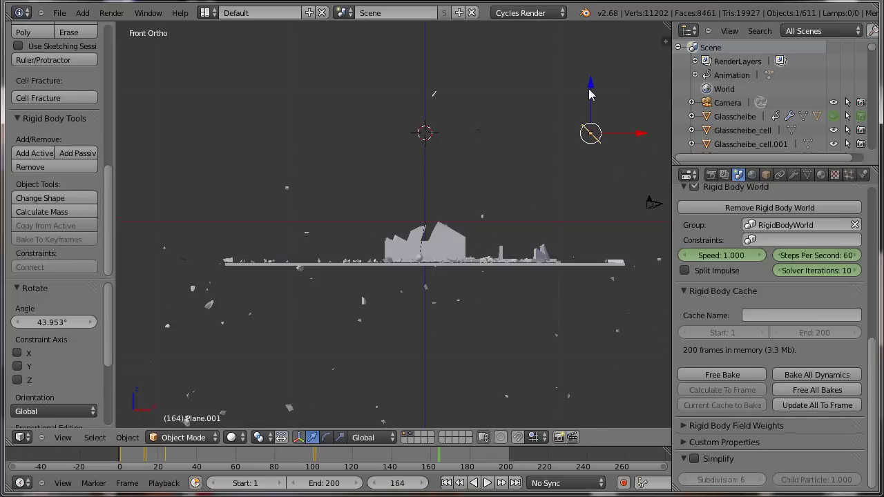
pyautogui.click(821, 174)
# Step: Give Plane.001 a new material using an Emission shader with strength 12
pyautogui.click(760, 265)
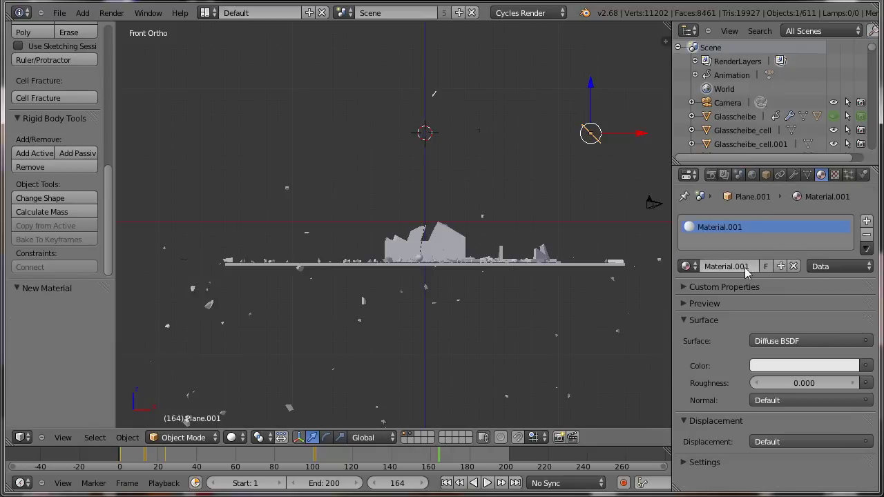
pyautogui.click(761, 341)
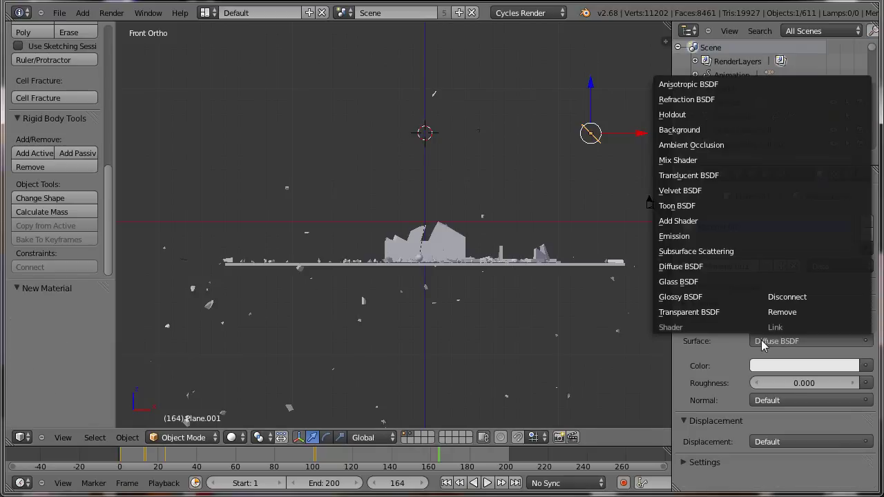
pyautogui.click(682, 236)
pyautogui.click(805, 385)
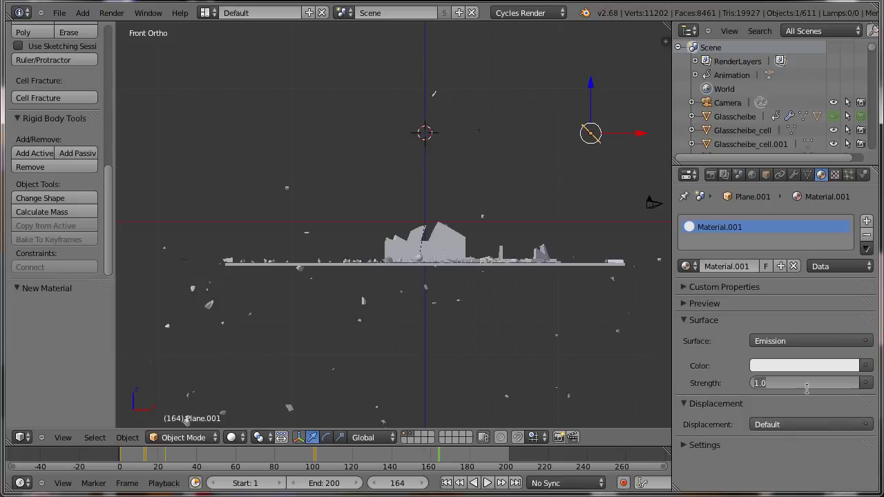
pyautogui.write('12.000')
pyautogui.press('Return')
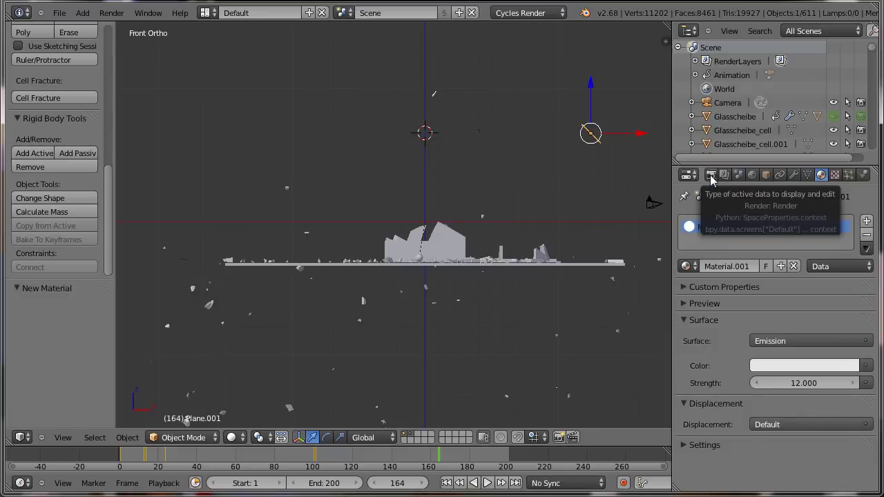
# Step: Switch to the Compositing layout and render frame 164
pyautogui.click(205, 12)
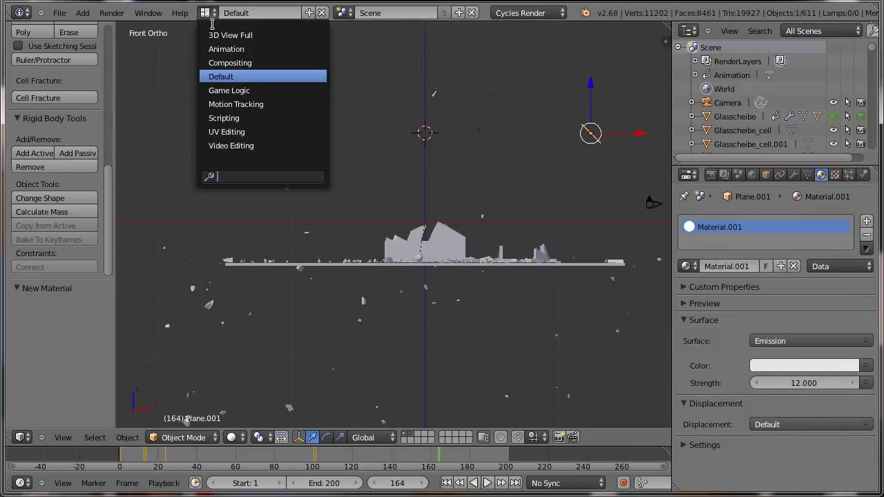
pyautogui.click(228, 62)
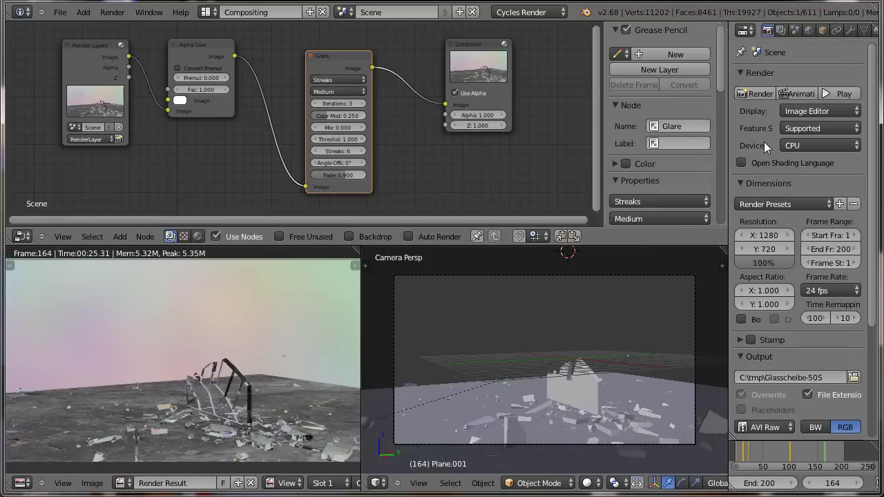
pyautogui.click(756, 92)
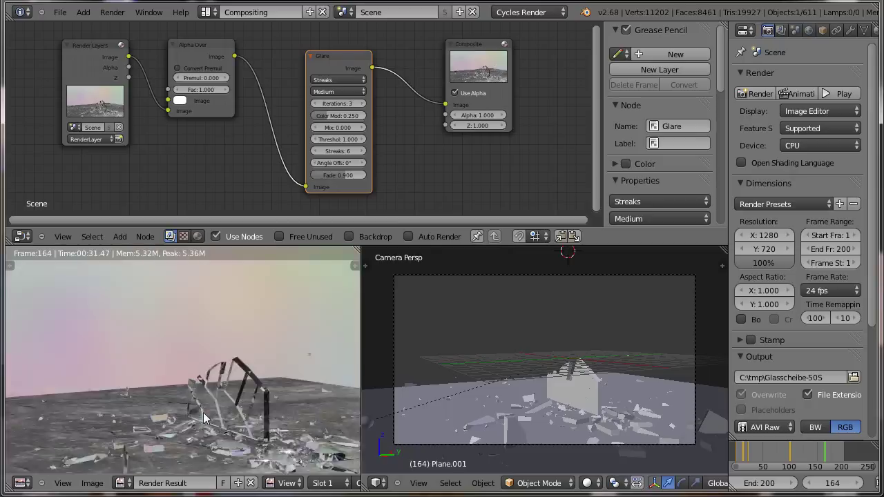
pyautogui.scroll(3, 204, 418)
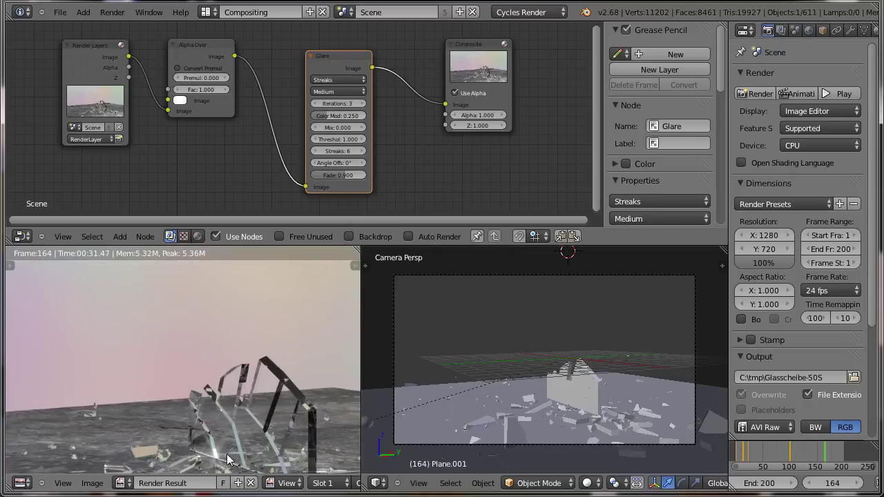
pyautogui.scroll(-2, 245, 432)
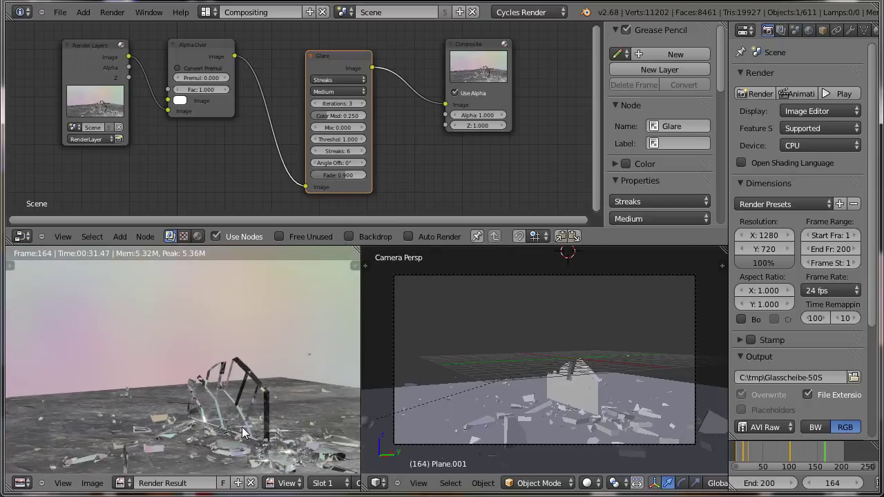
pyautogui.scroll(-1, 245, 433)
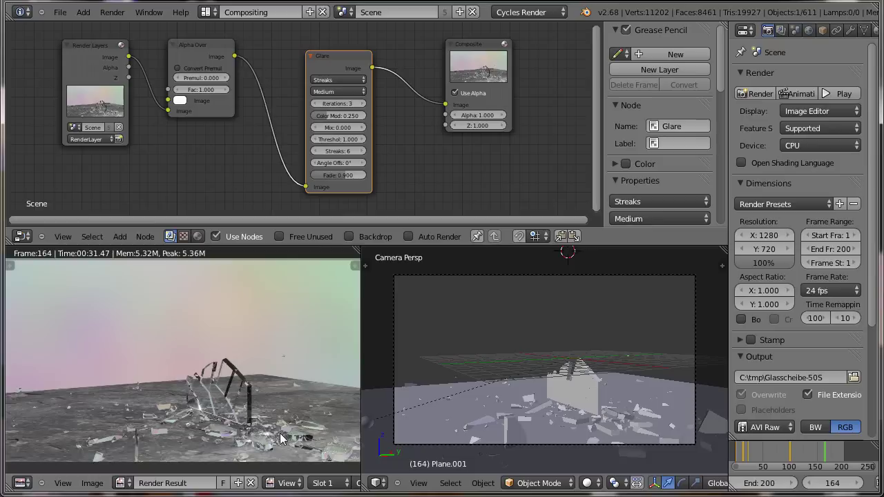
# Step: Set the current frame to 100
pyautogui.press('Right')
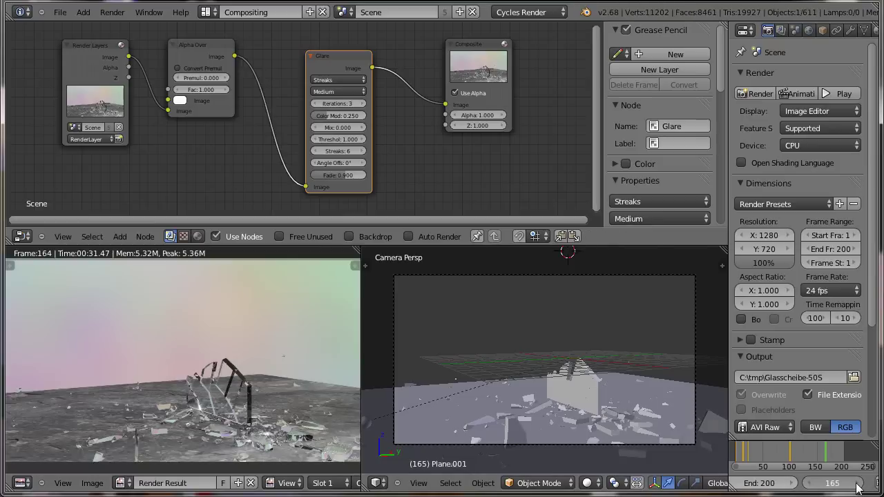
pyautogui.press('Right')
pyautogui.click(812, 483)
pyautogui.click(812, 483)
pyautogui.click(812, 483)
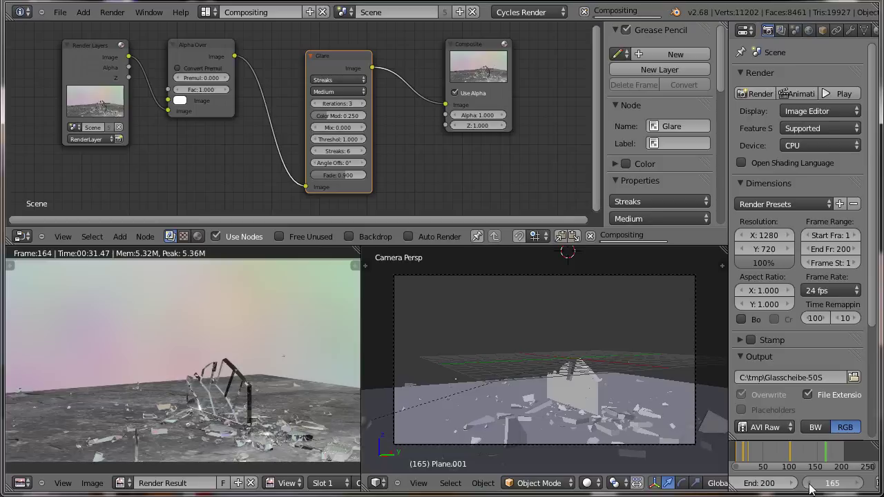
pyautogui.click(833, 485)
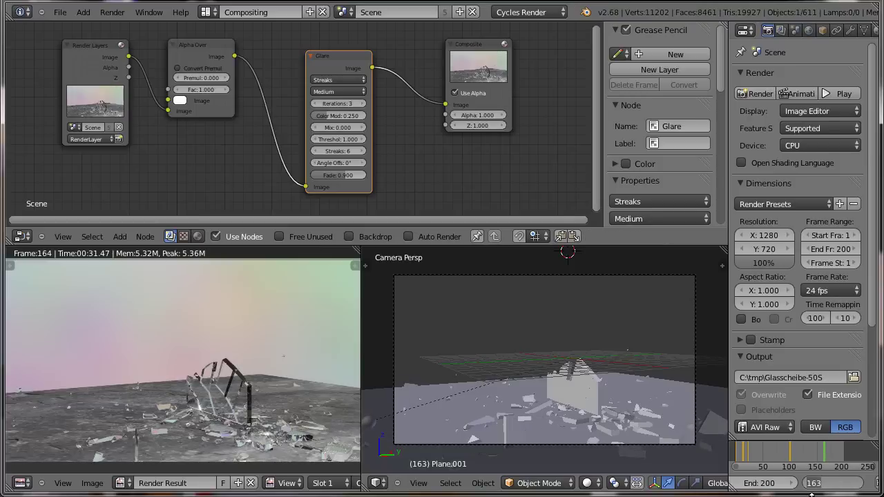
pyautogui.write('100')
pyautogui.press('Return')
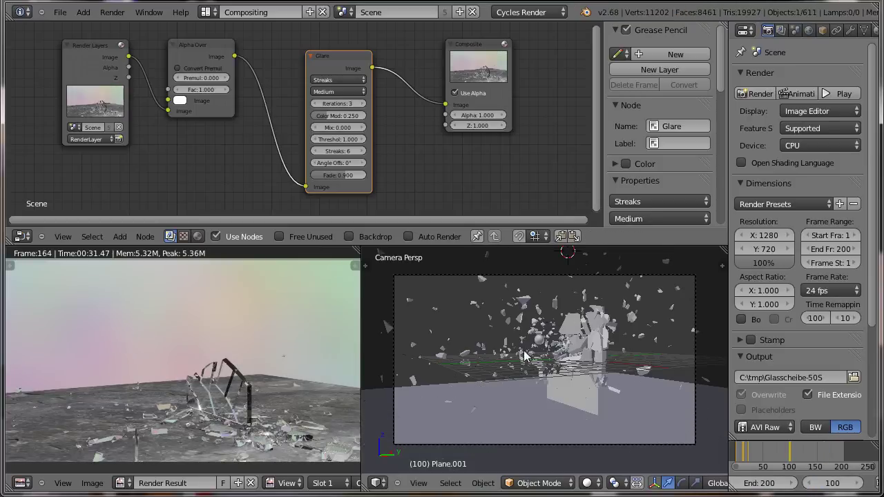
# Step: Render frame 100 and lower the Glare node's Fade from 0.9 to 0.8
pyautogui.click(757, 92)
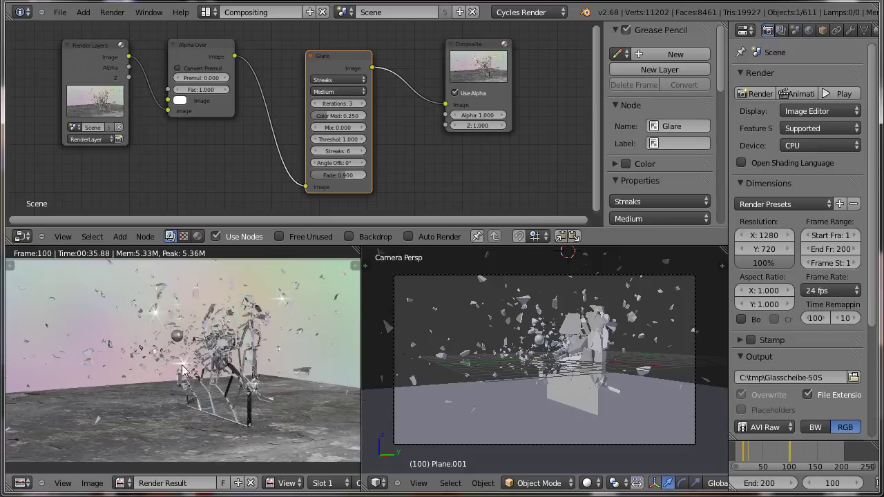
pyautogui.click(342, 176)
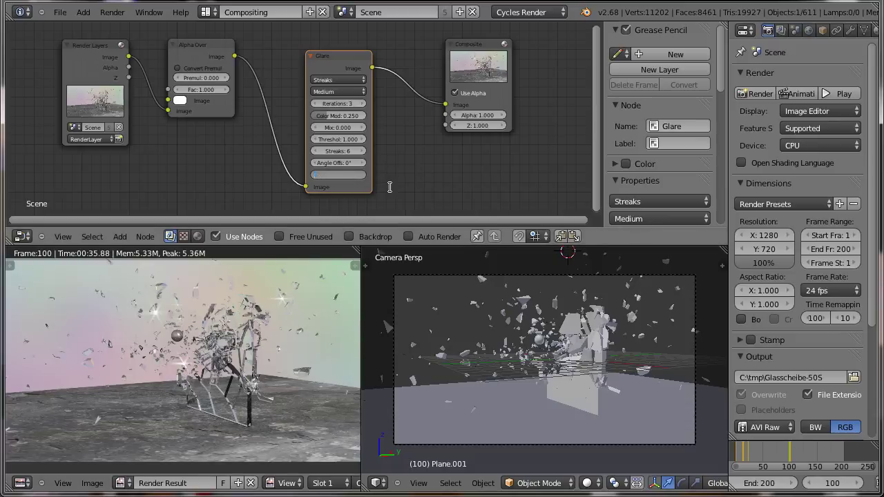
pyautogui.write('0.8')
pyautogui.press('Return')
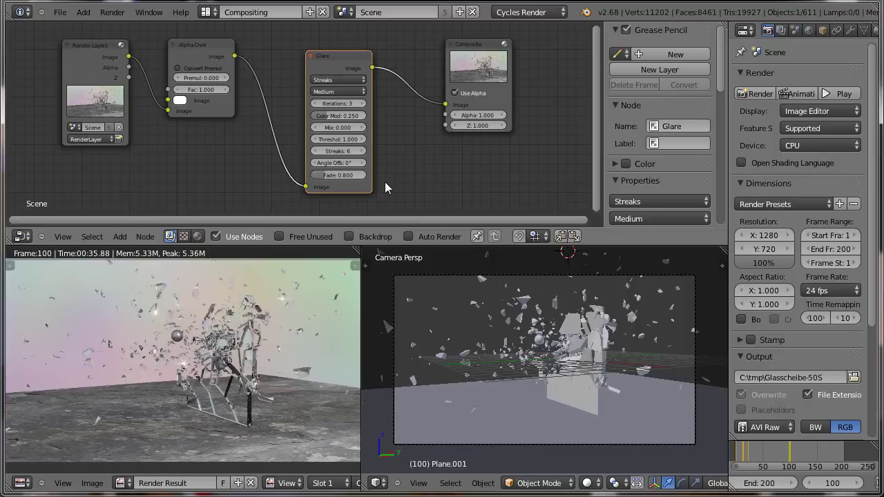